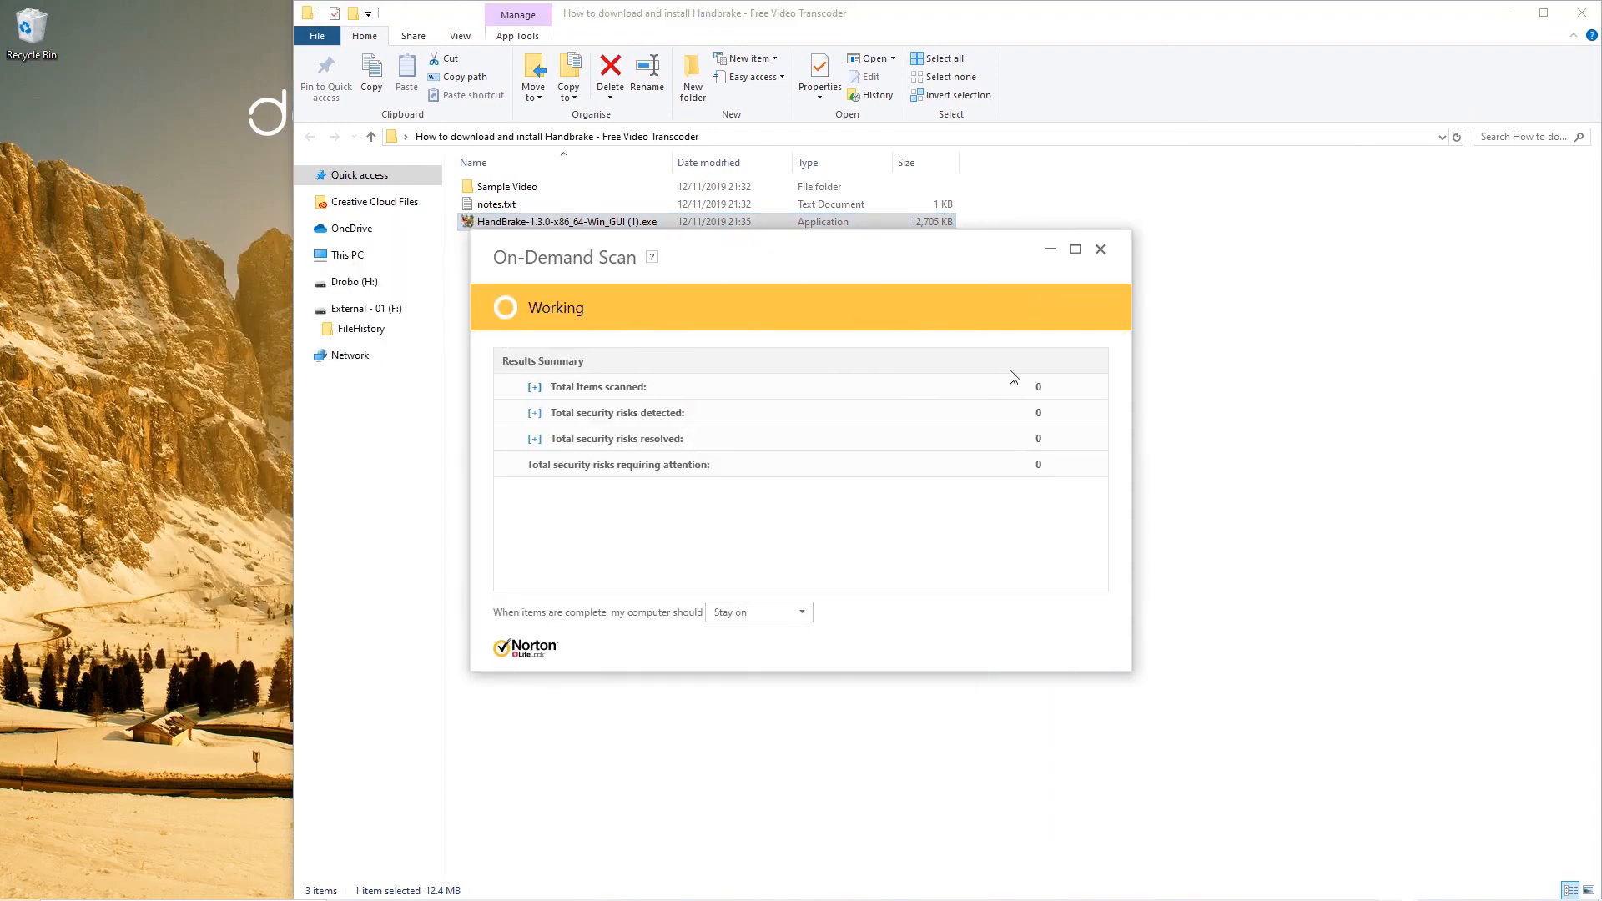
# Dismiss the completed virus scan and install HandBrake 1.3.0 into C:\Program Files\HandBrake, closing its setup wizard at the end
pyautogui.click(1077, 643)
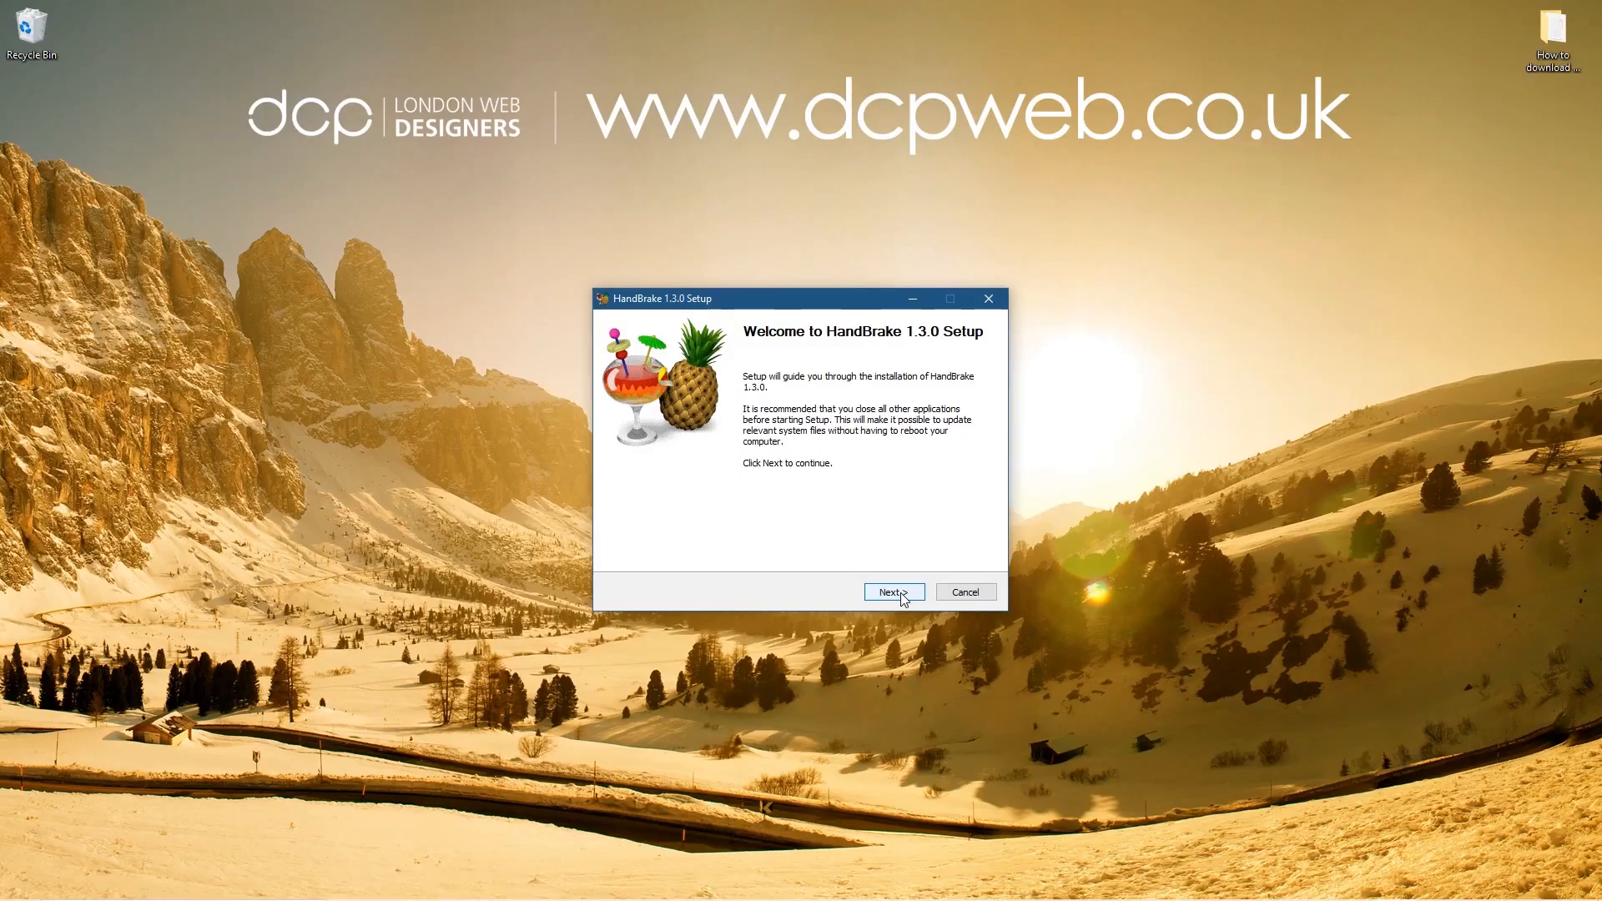
pyautogui.click(900, 593)
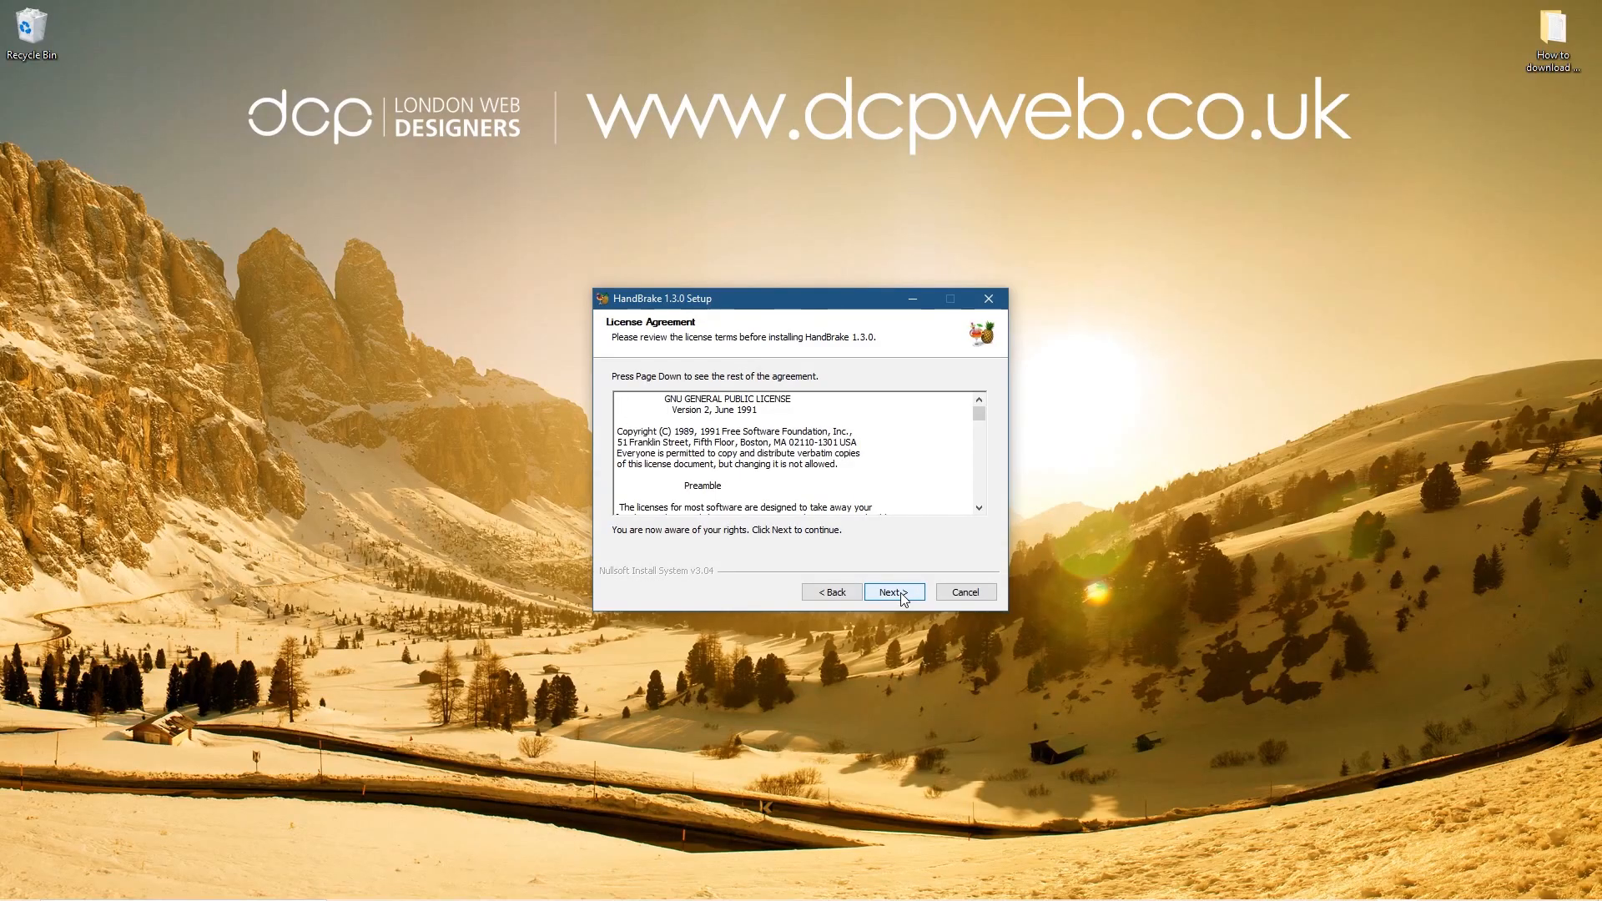
pyautogui.click(901, 593)
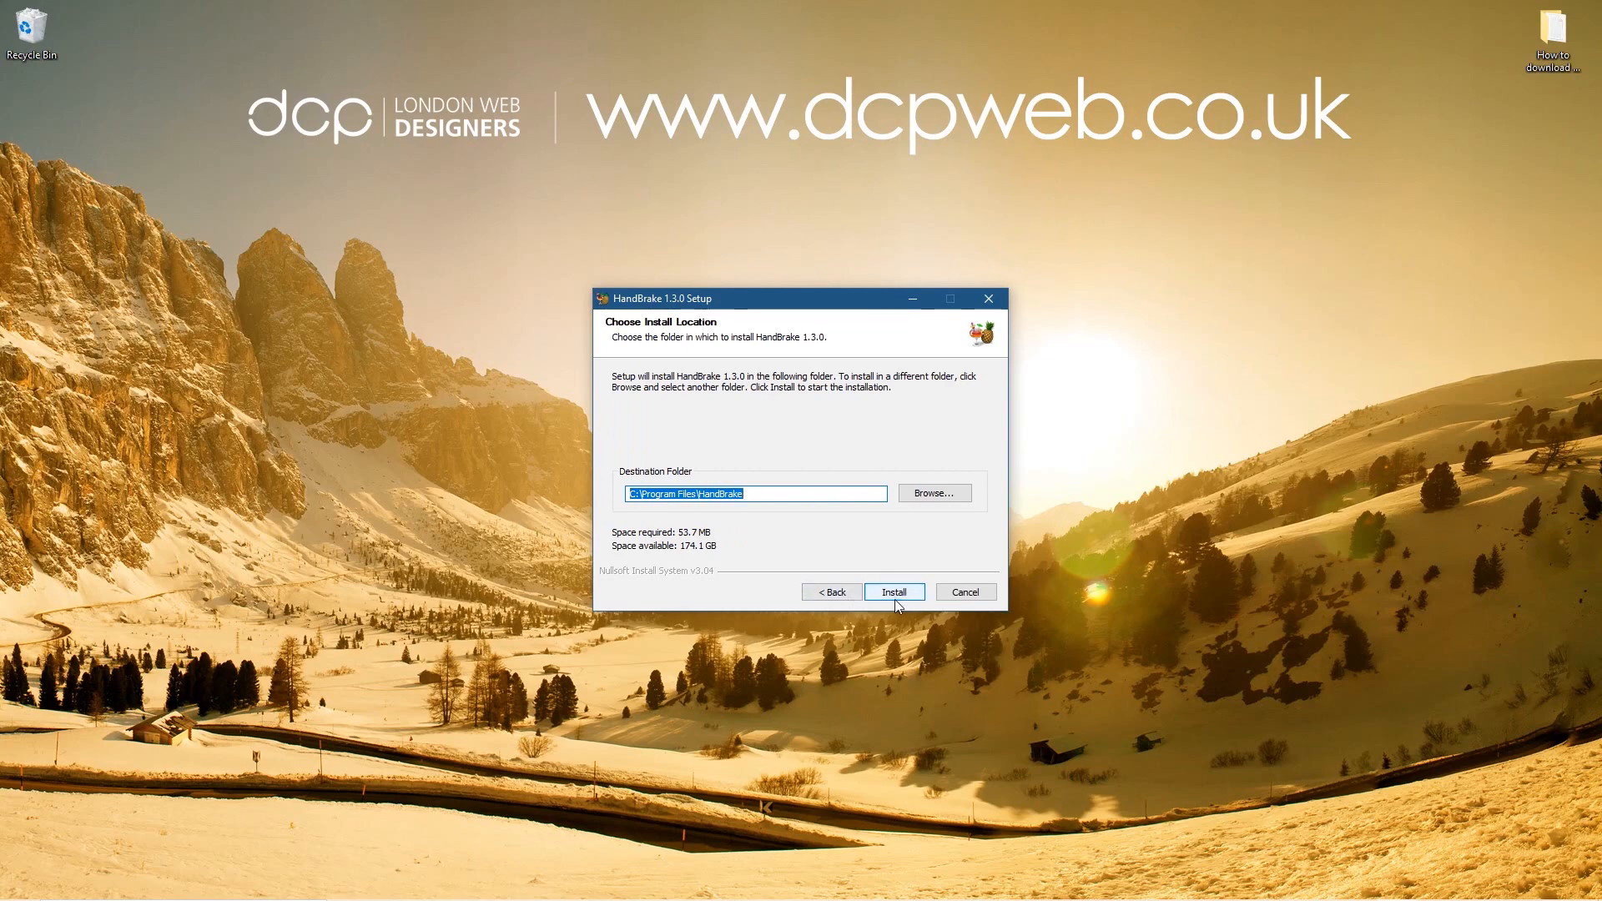
pyautogui.click(896, 597)
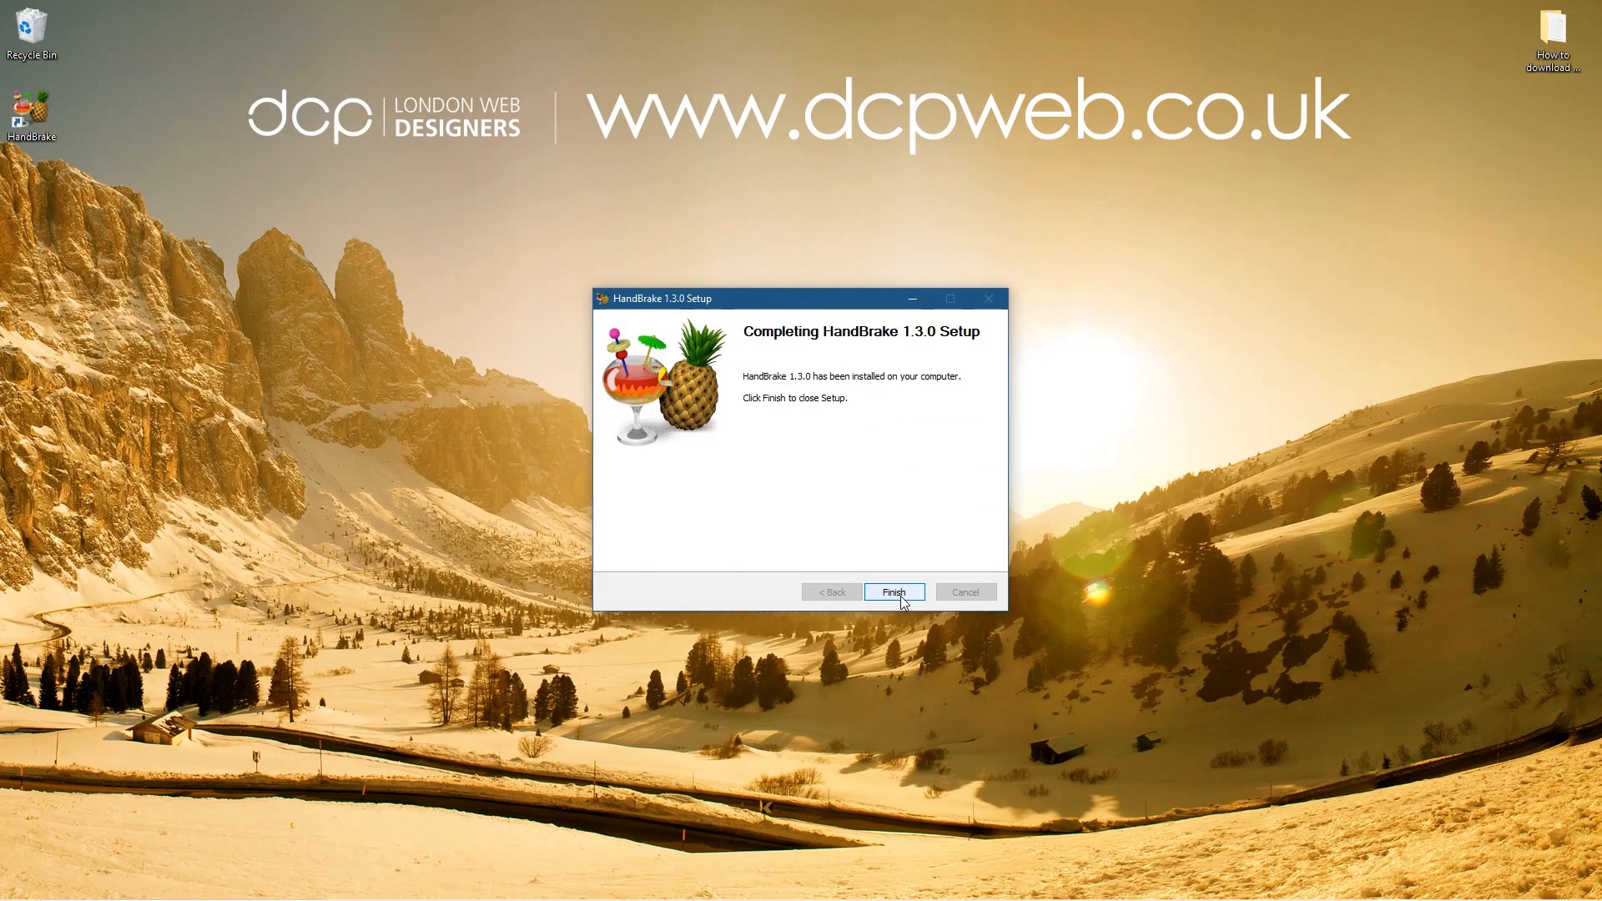
pyautogui.click(893, 592)
# Move the HandBrake desktop shortcut to the Recycle Bin and launch HandBrake from the Start menu's app group
pyautogui.moveTo(31, 113); pyautogui.dragTo(42, 56)
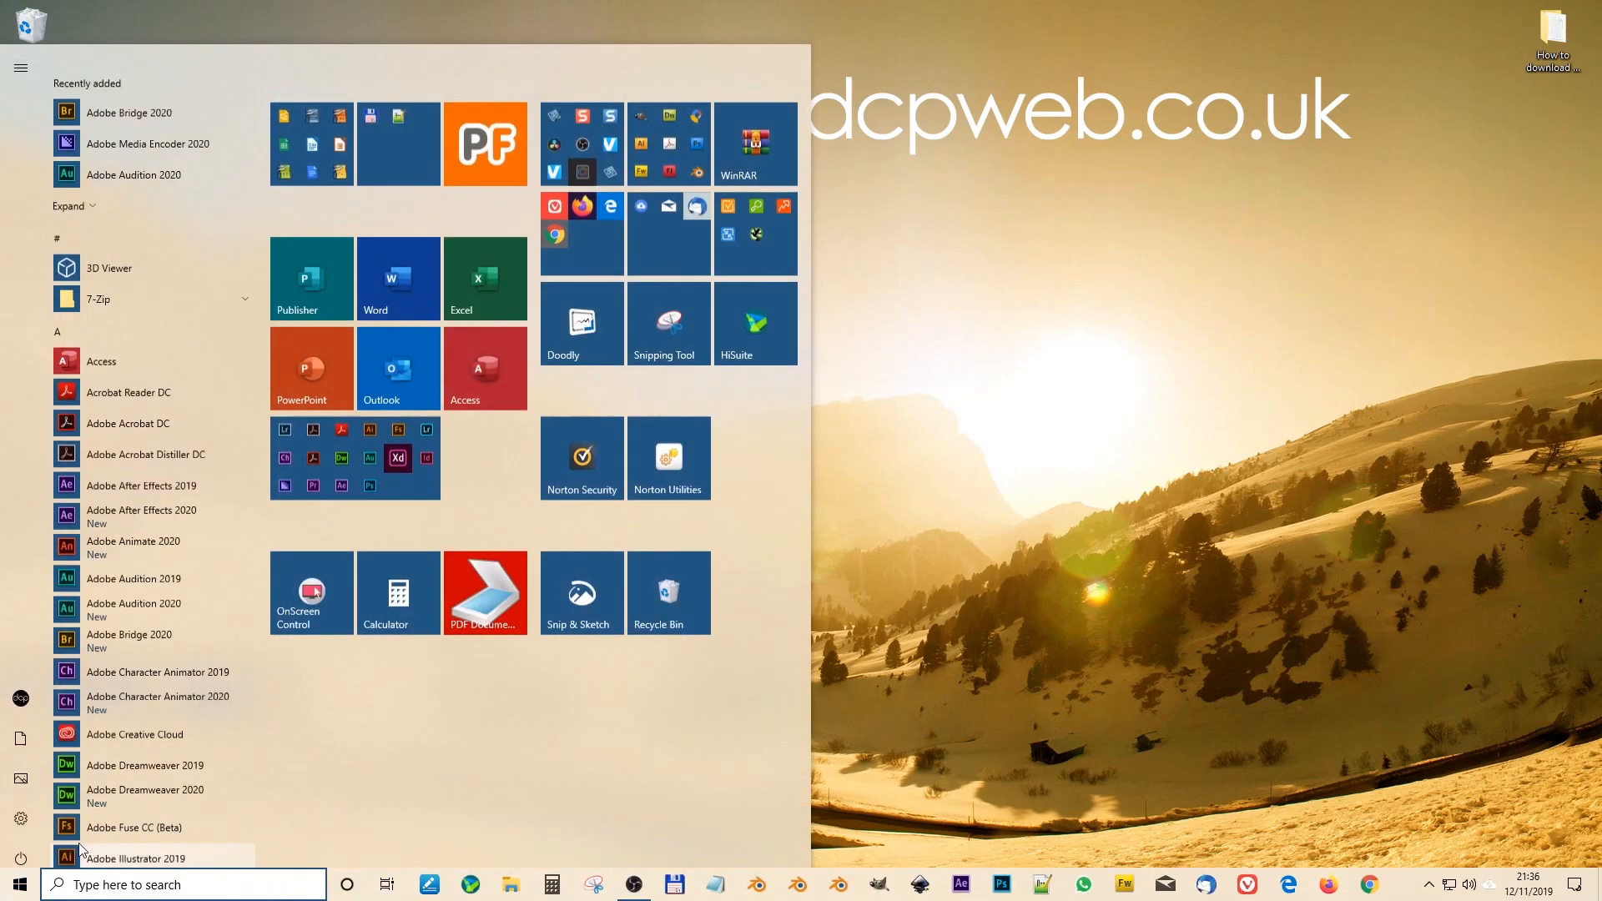
pyautogui.click(20, 885)
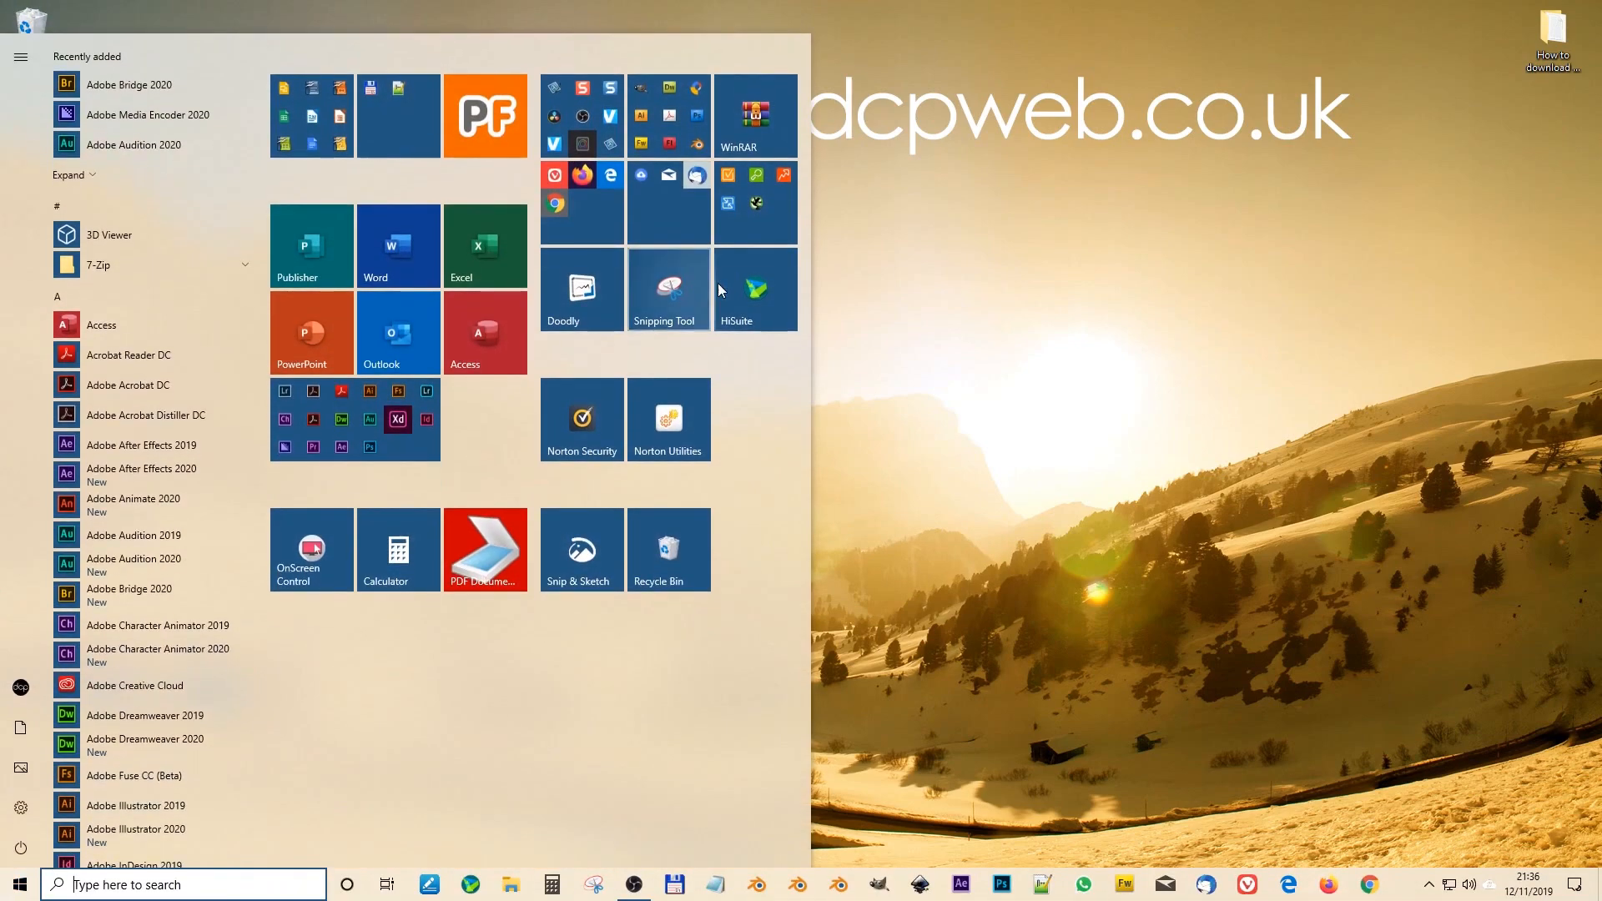
pyautogui.click(609, 114)
pyautogui.click(766, 413)
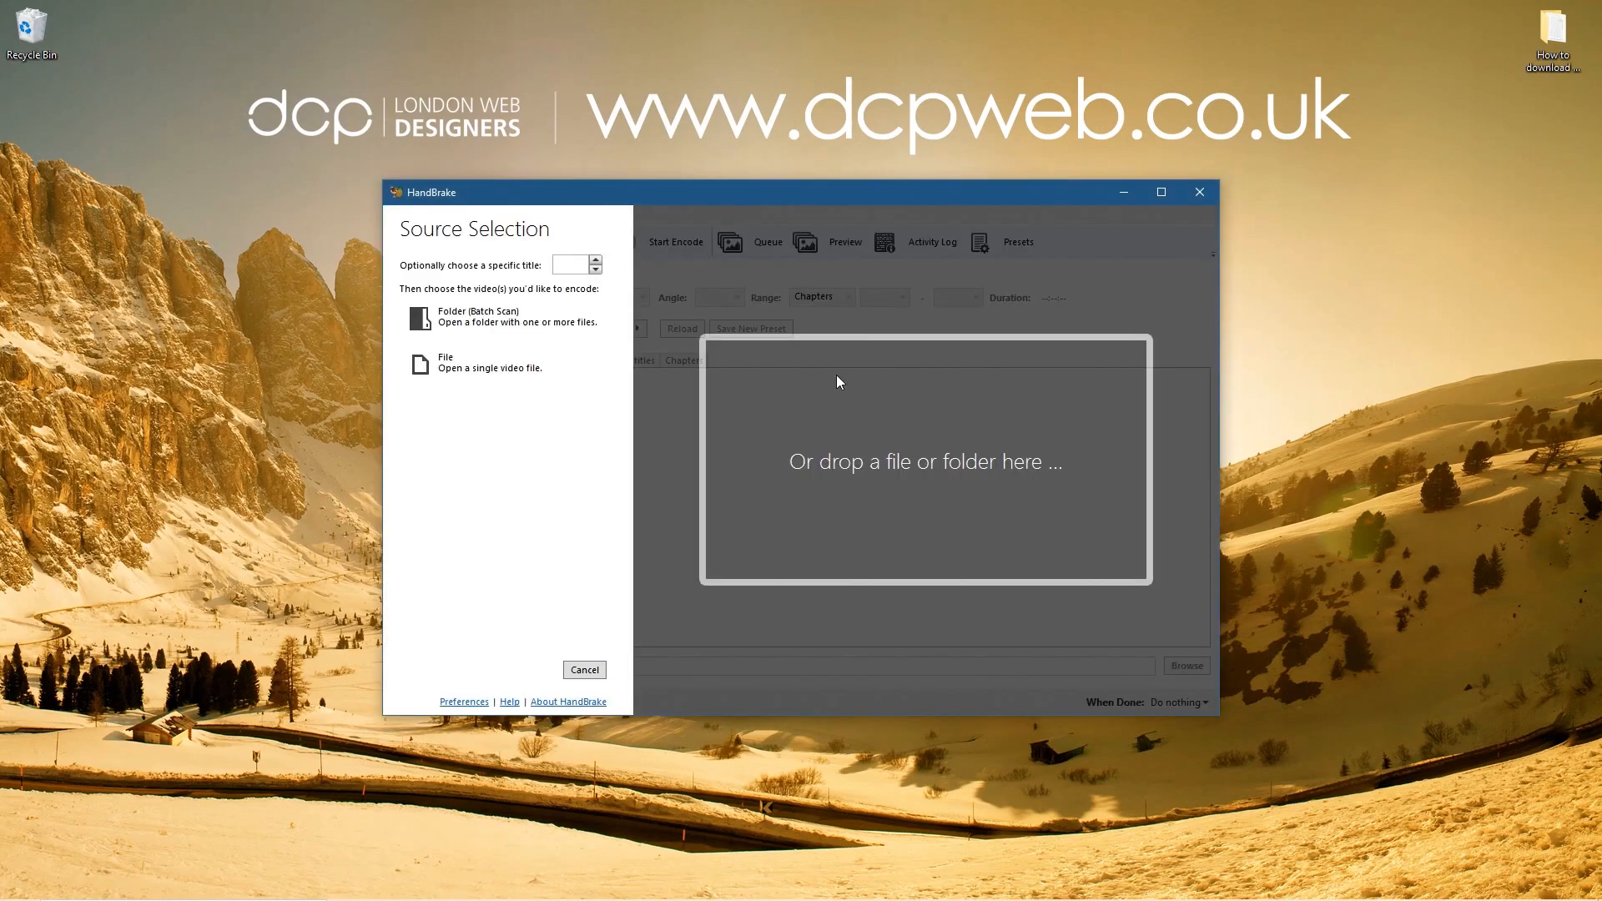
# Arrange HandBrake and the desktop folder "How to download and install Handbrake - Free Video Transcoder" side by side
pyautogui.moveTo(861, 195); pyautogui.dragTo(2, 259)
pyautogui.click(1030, 250)
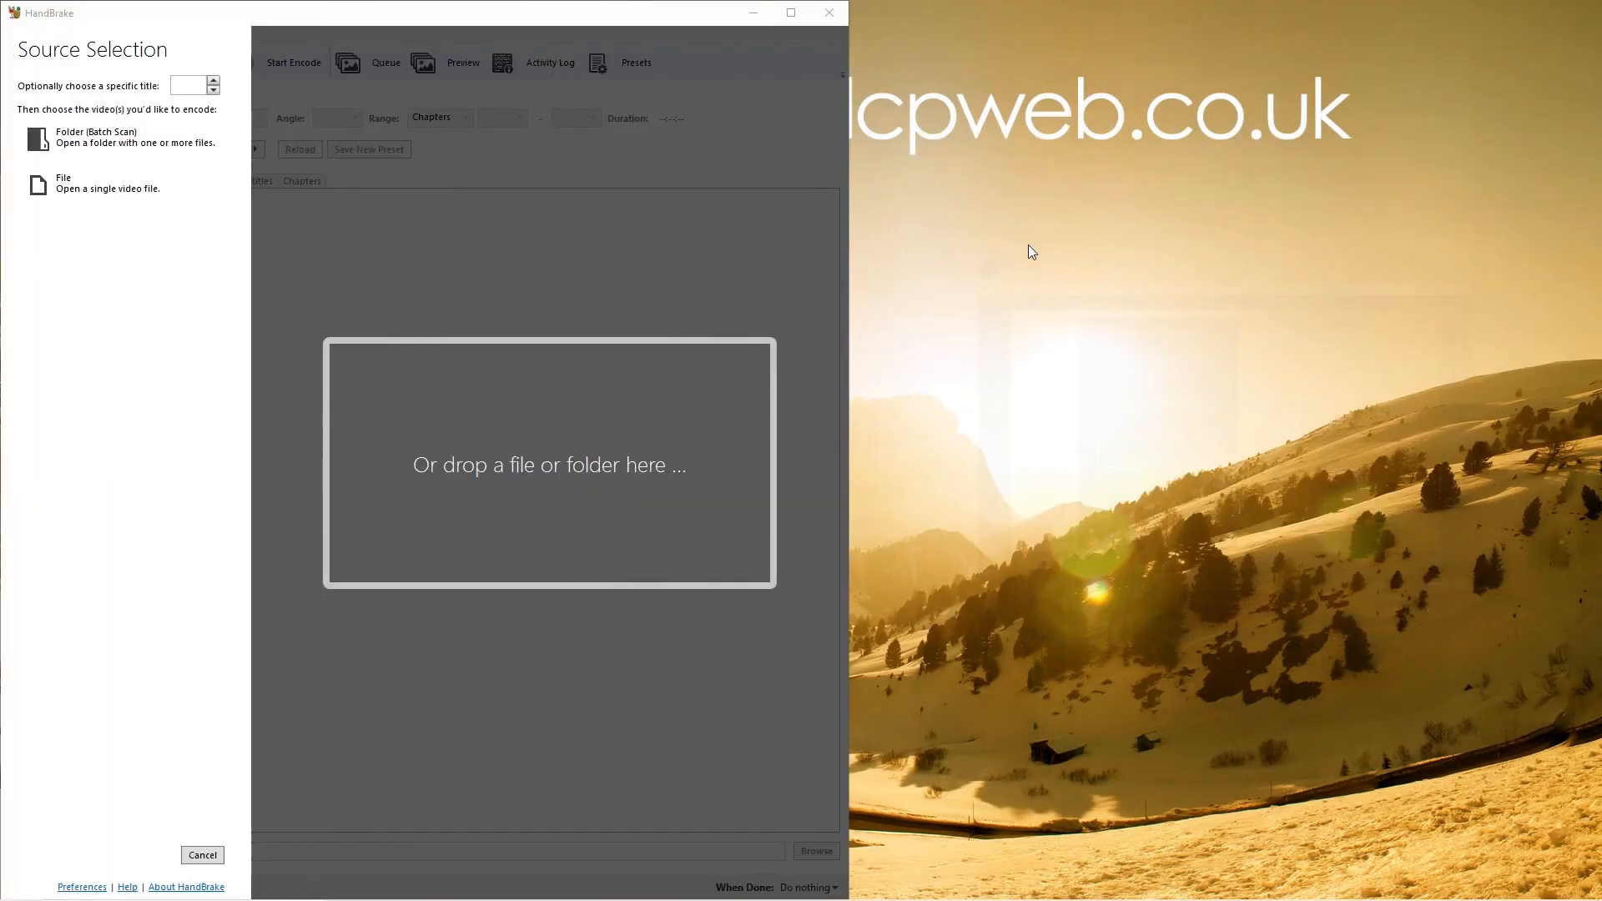
pyautogui.doubleClick(1549, 57)
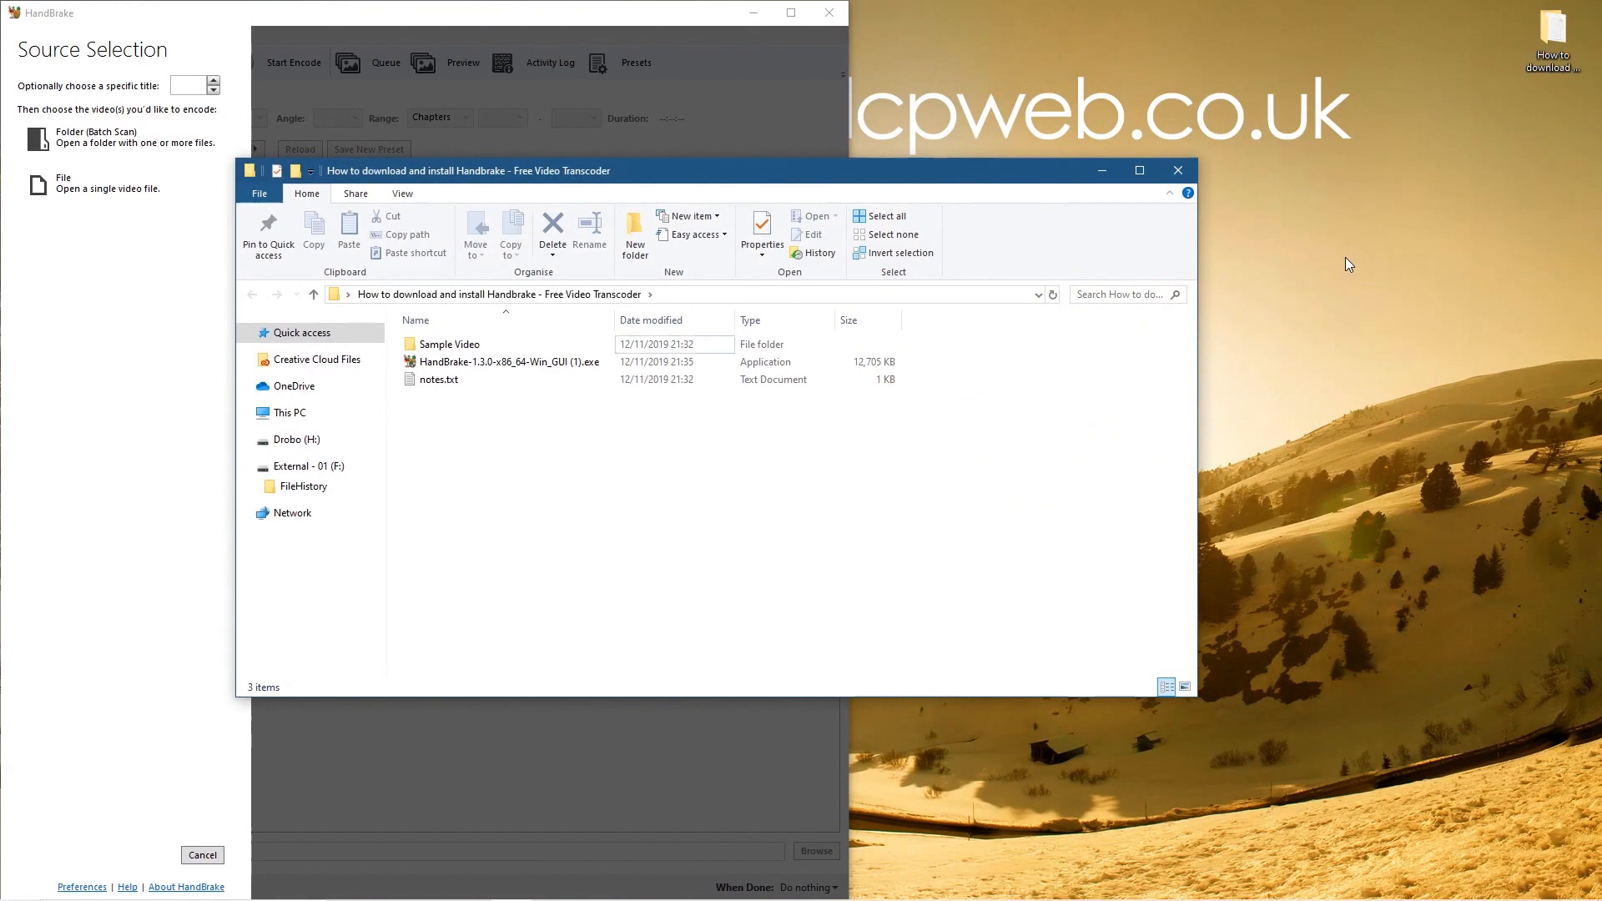
pyautogui.press('super+Right')
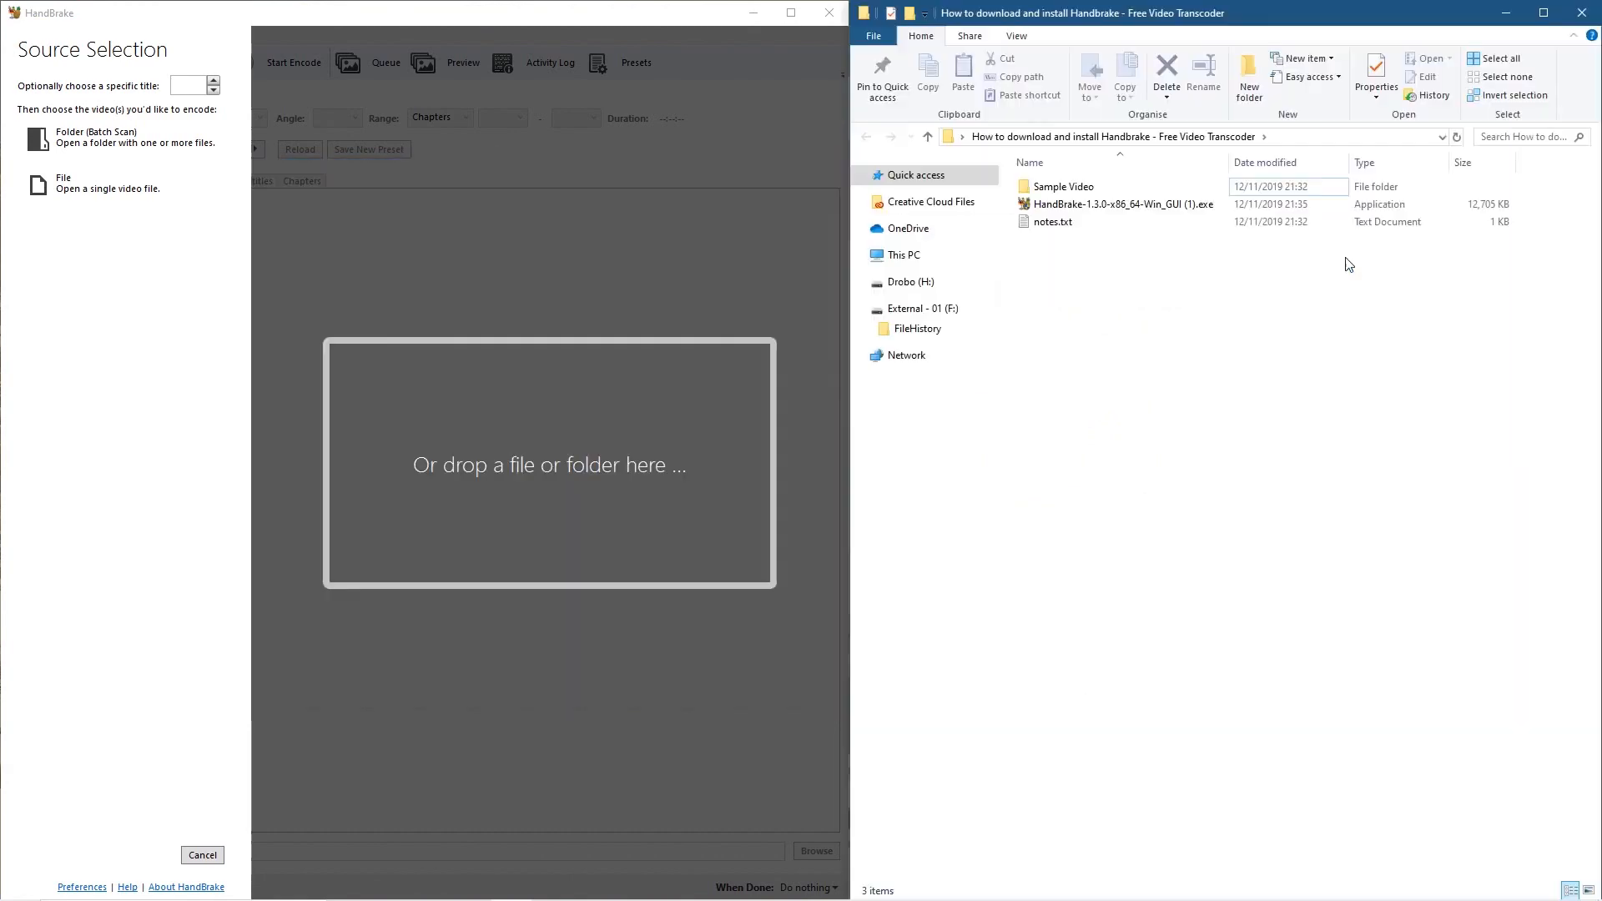
# Play 0001-0800.avi from the Sample Video folder and close the player
pyautogui.doubleClick(1063, 186)
pyautogui.doubleClick(1067, 235)
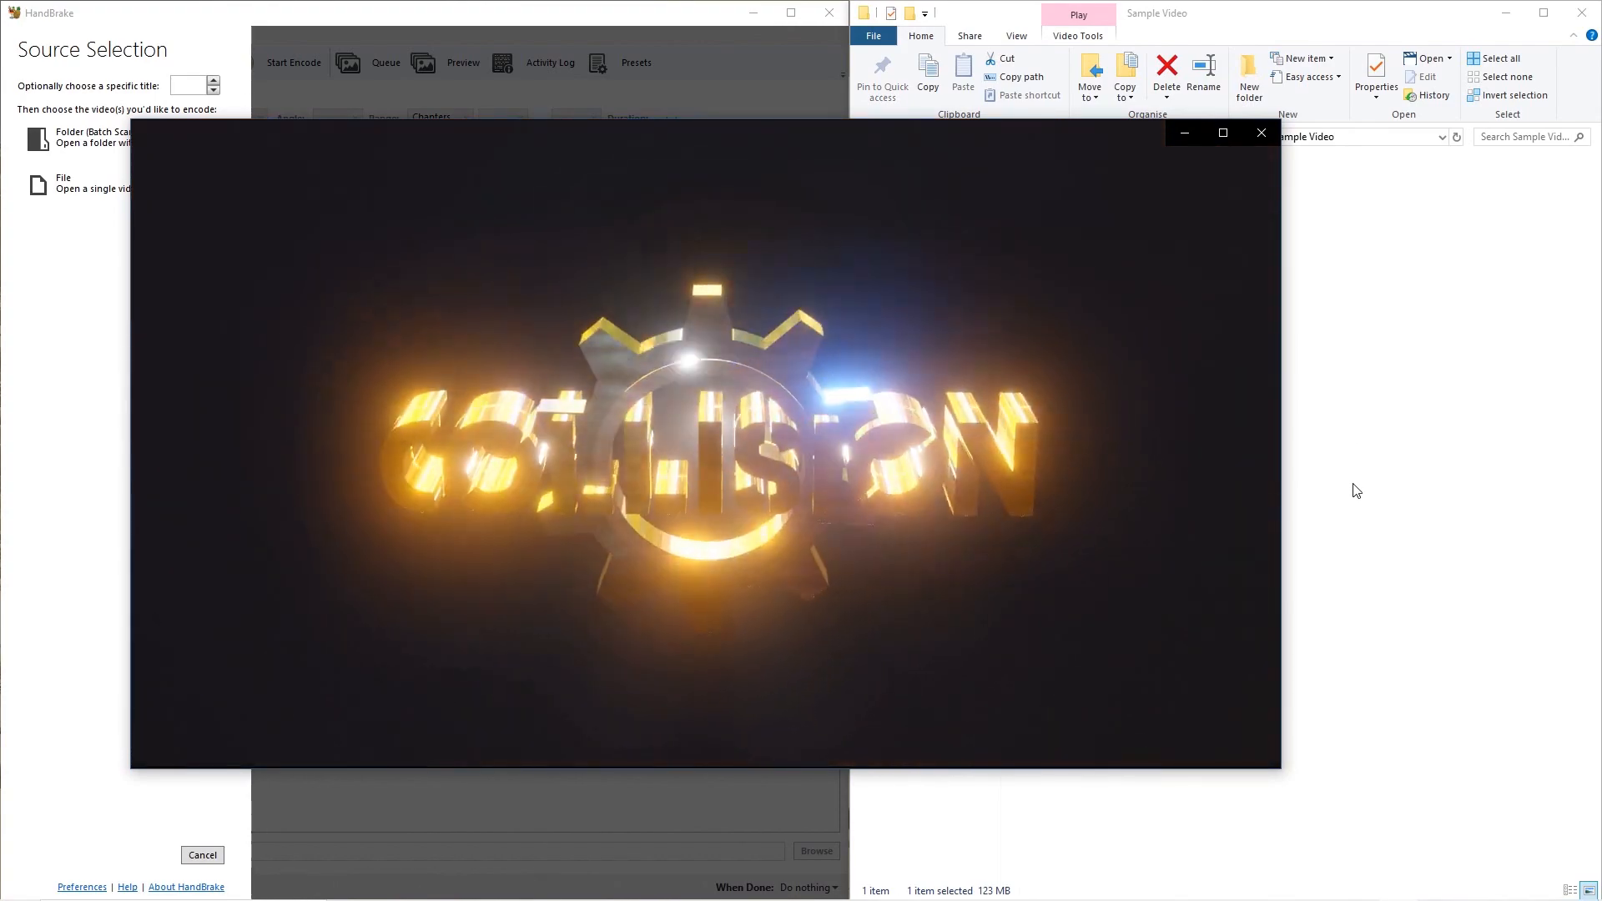
pyautogui.click(1260, 135)
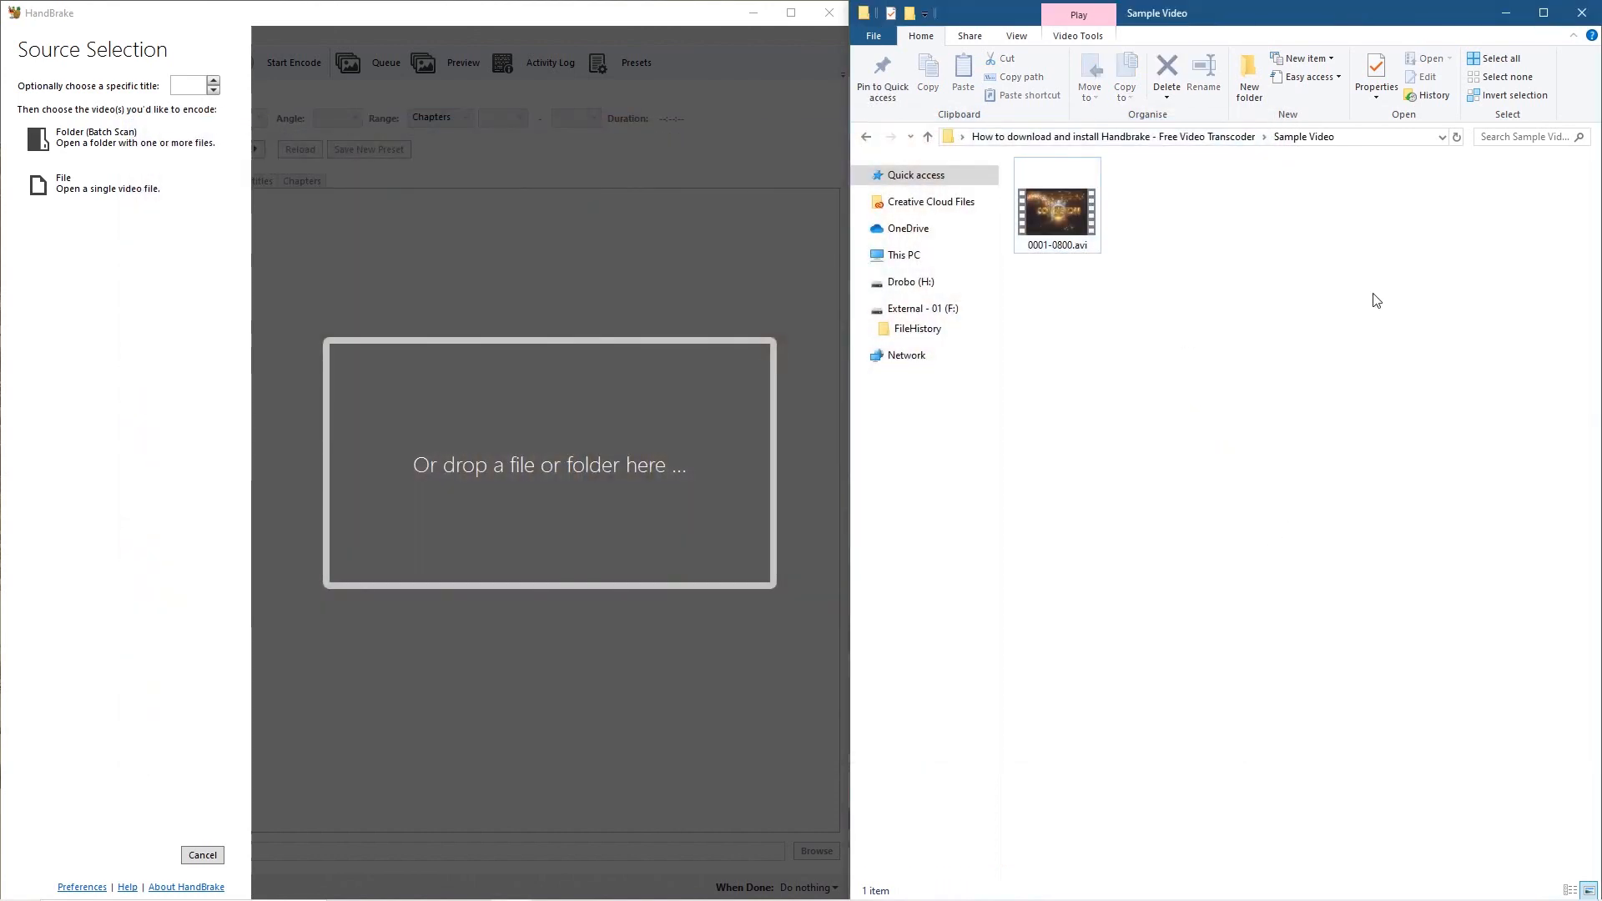
# Examine the length, frame size, bitrate and frame rate in the file properties of 0001-0800.avi
pyautogui.click(1064, 232)
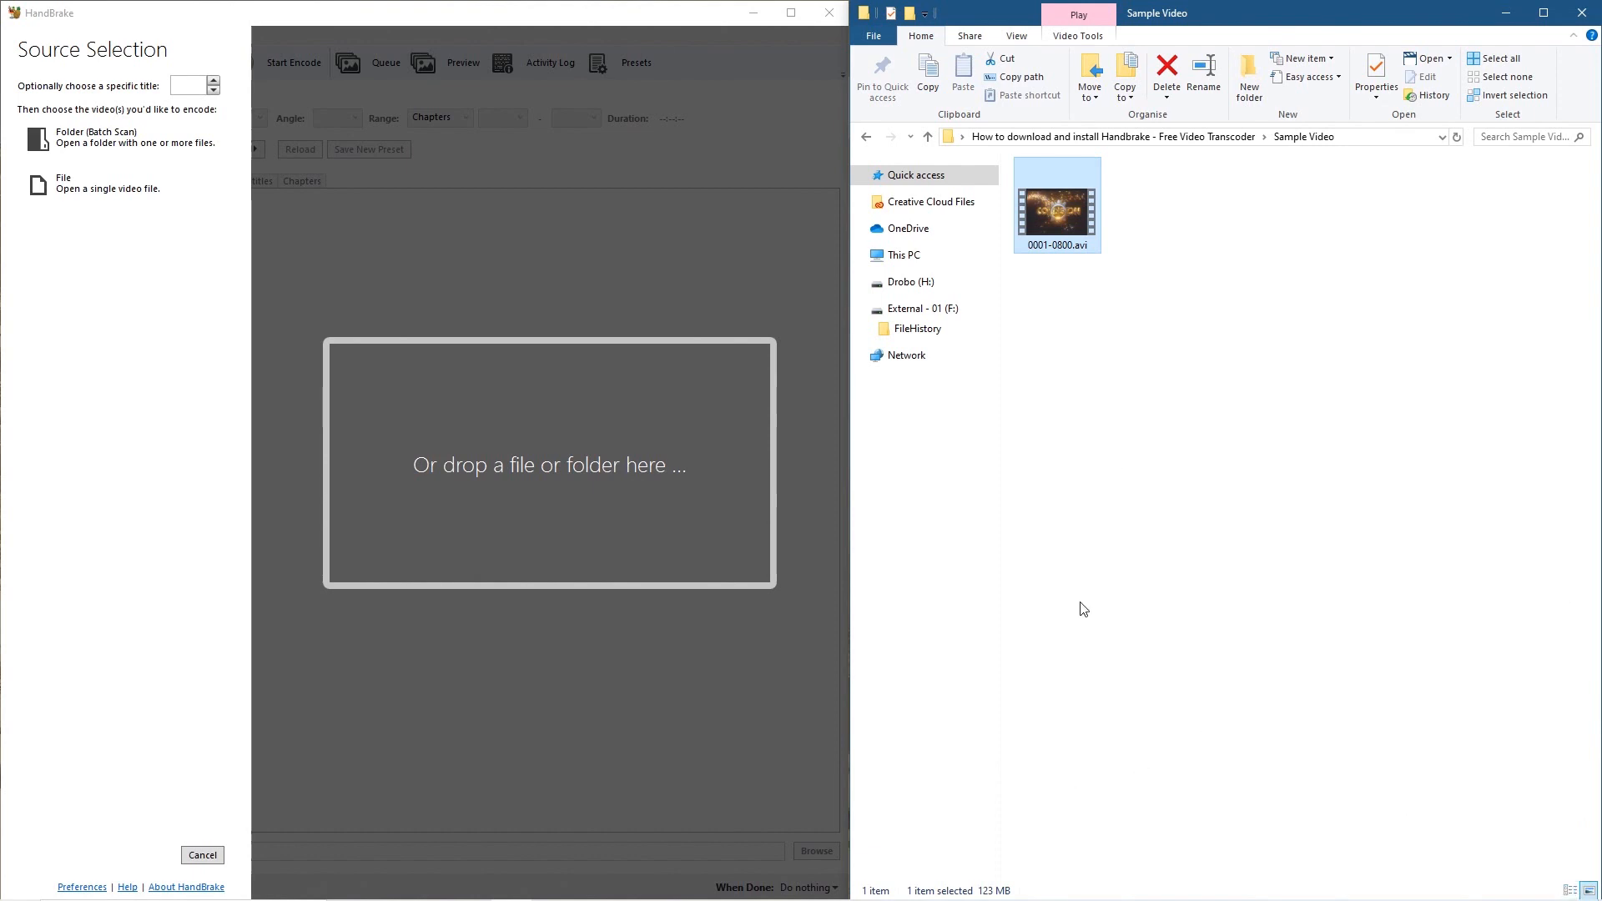
pyautogui.rightClick(1066, 222)
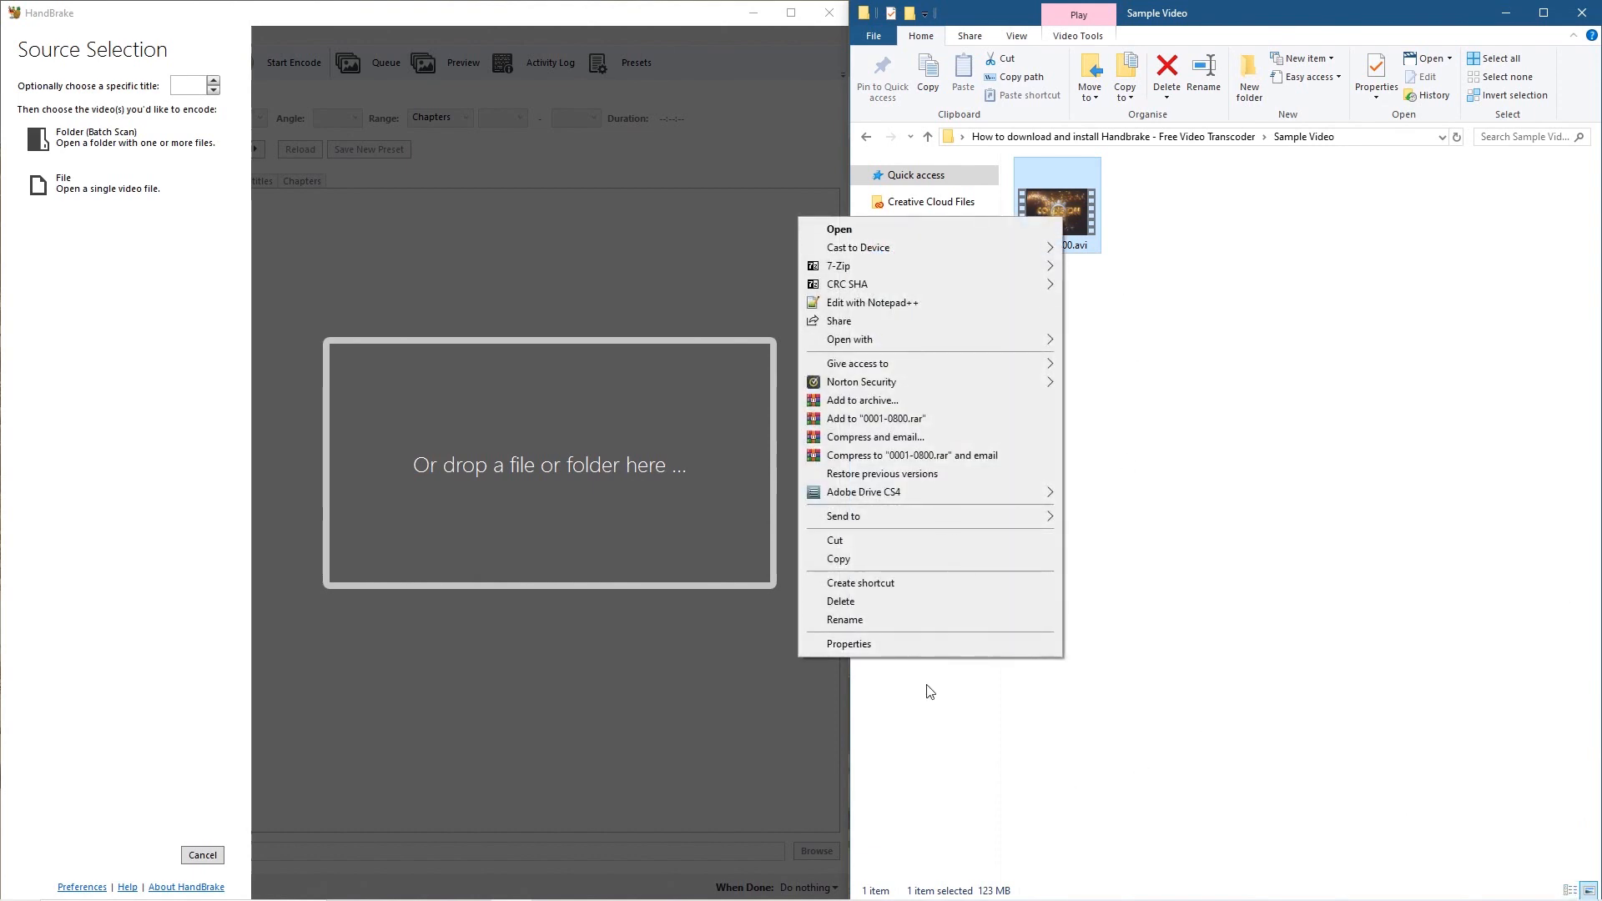
pyautogui.click(933, 650)
pyautogui.click(1137, 258)
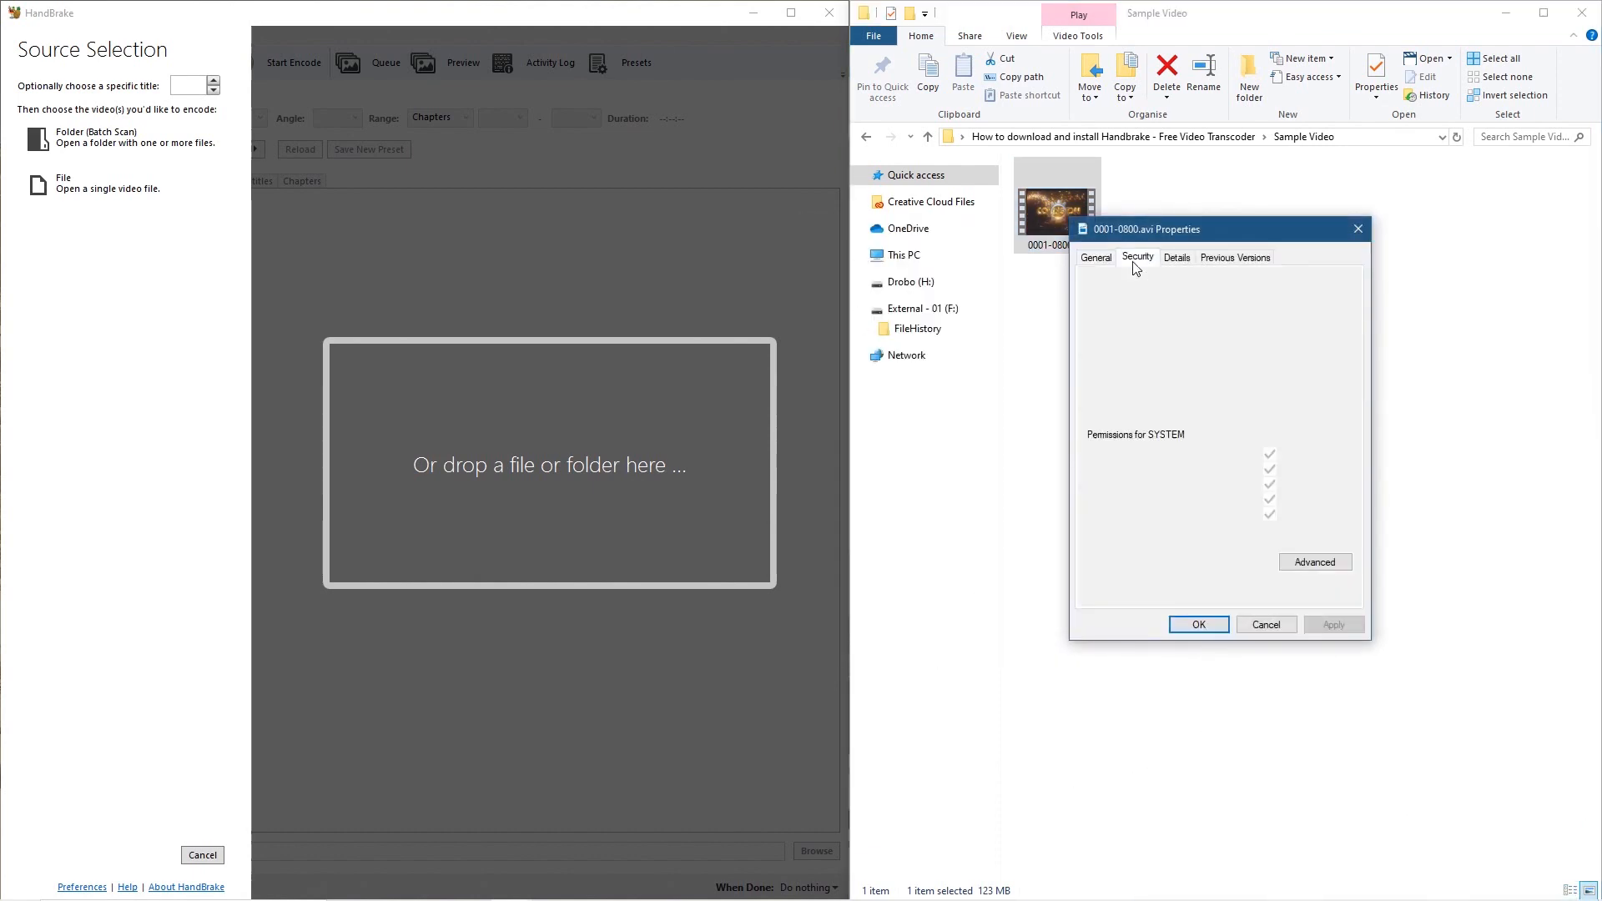
pyautogui.click(1176, 258)
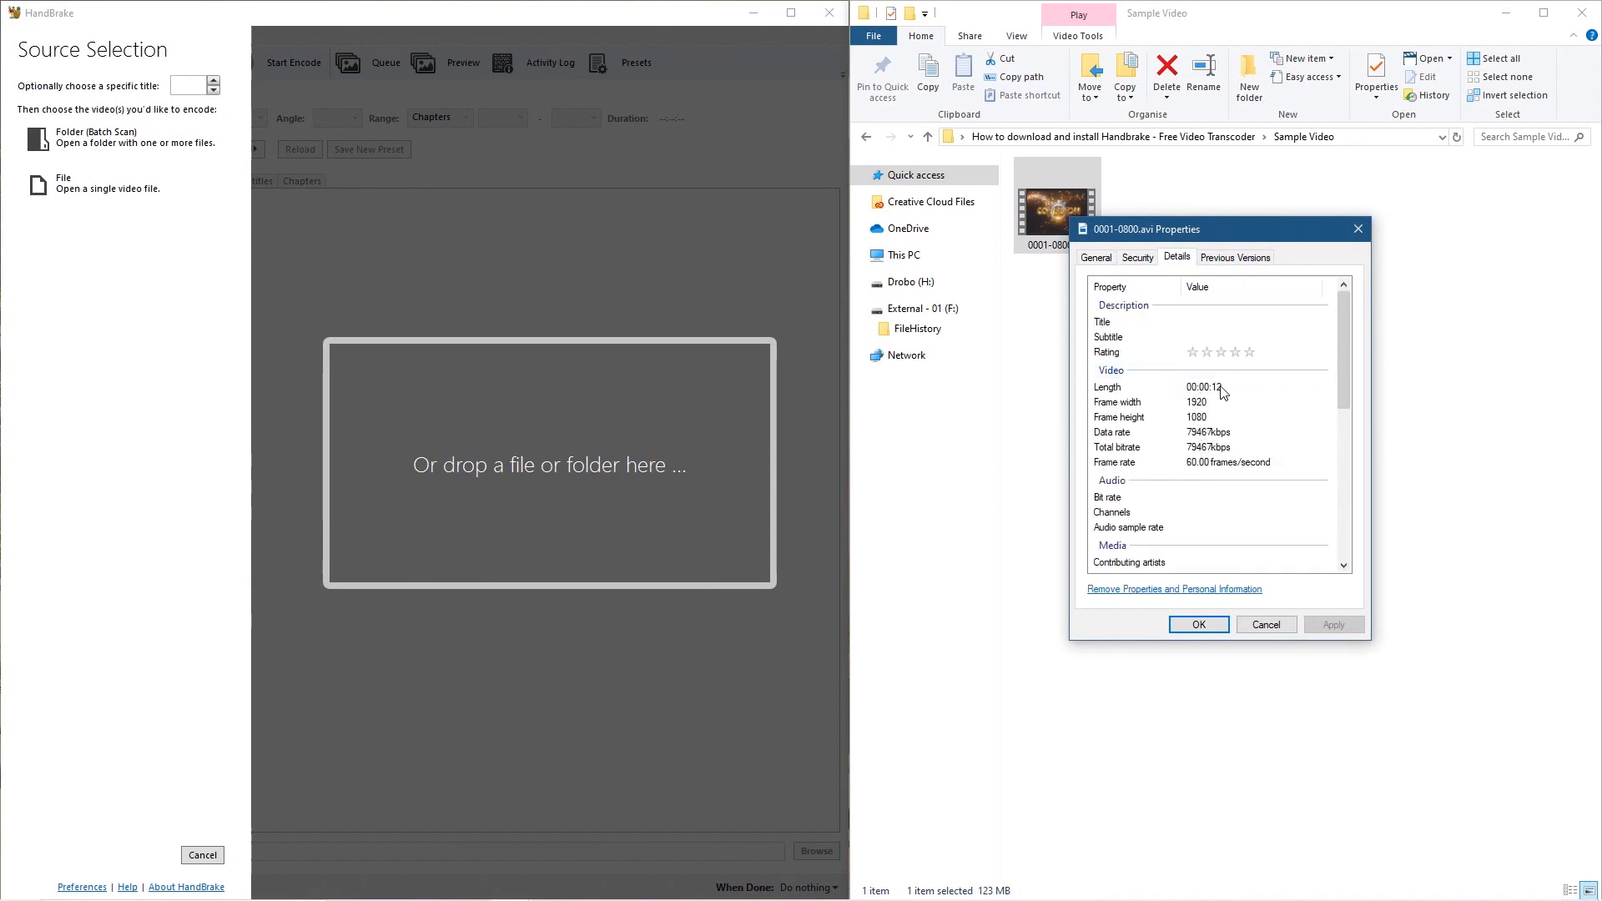
pyautogui.click(1358, 230)
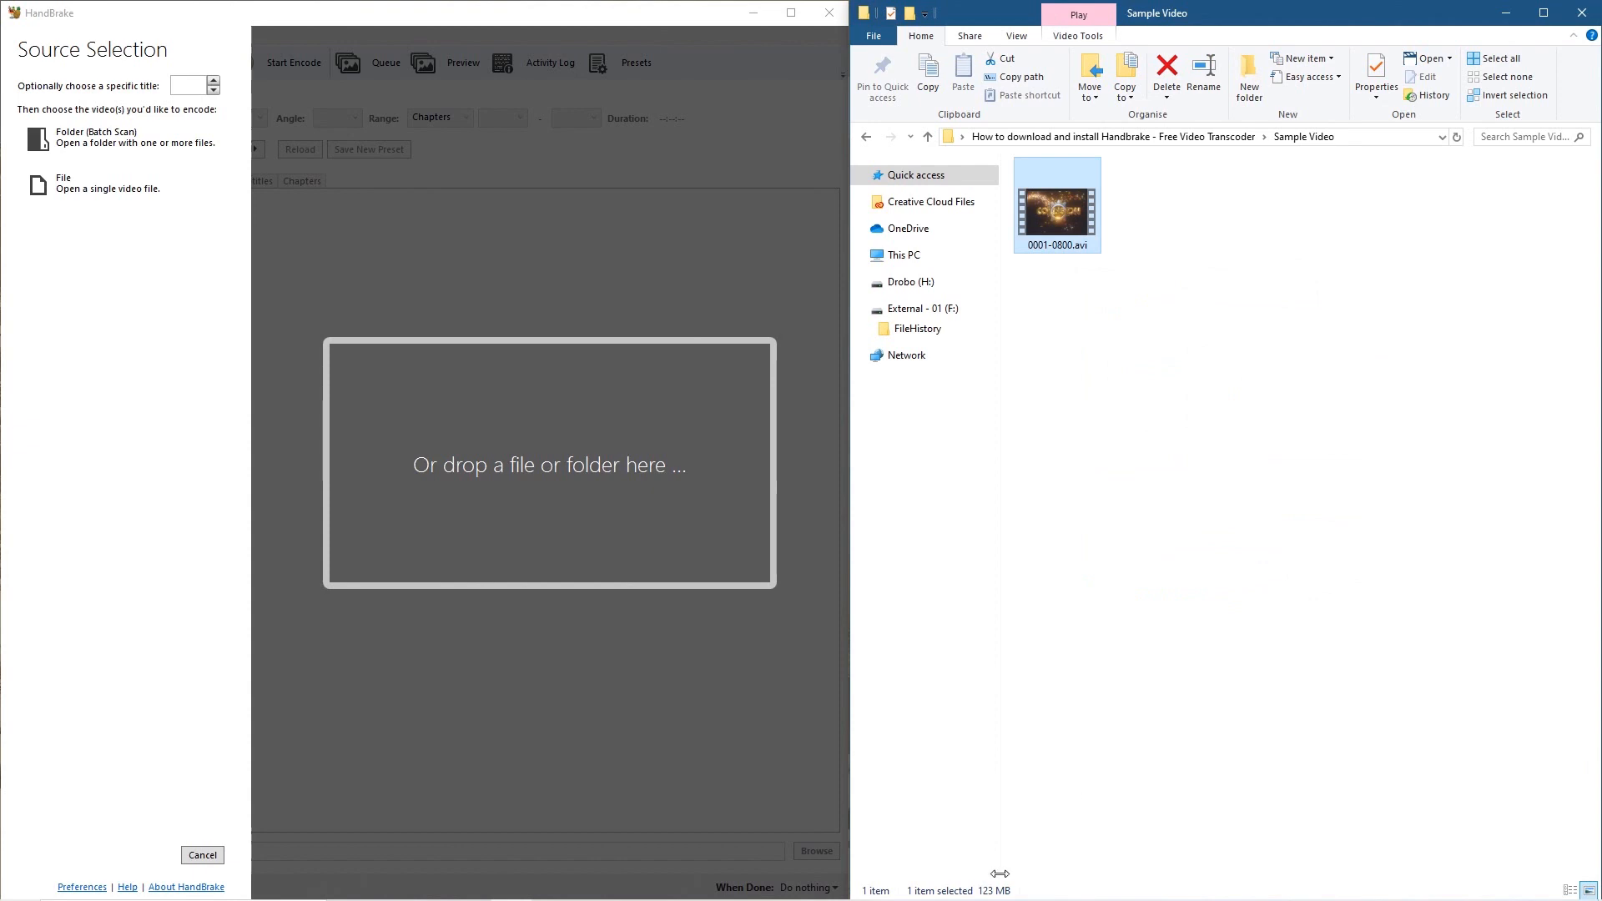
# Load 0001-0800.avi into HandBrake as the source, minimise the folder window and maximise HandBrake
pyautogui.moveTo(1057, 213); pyautogui.dragTo(501, 467)
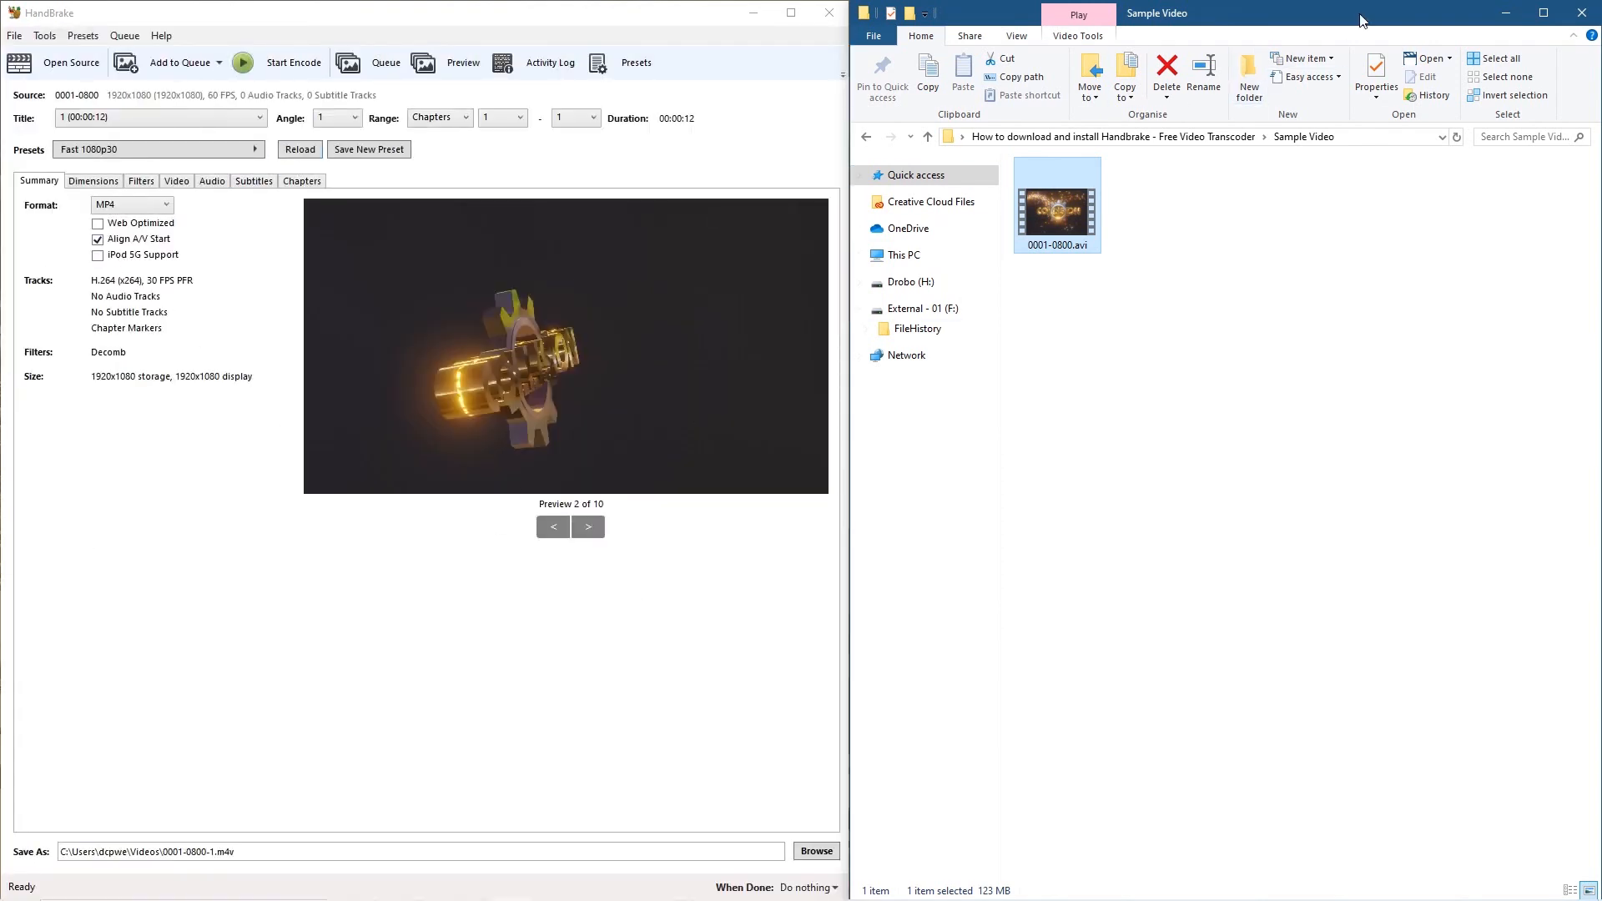
pyautogui.click(1509, 15)
pyautogui.click(791, 13)
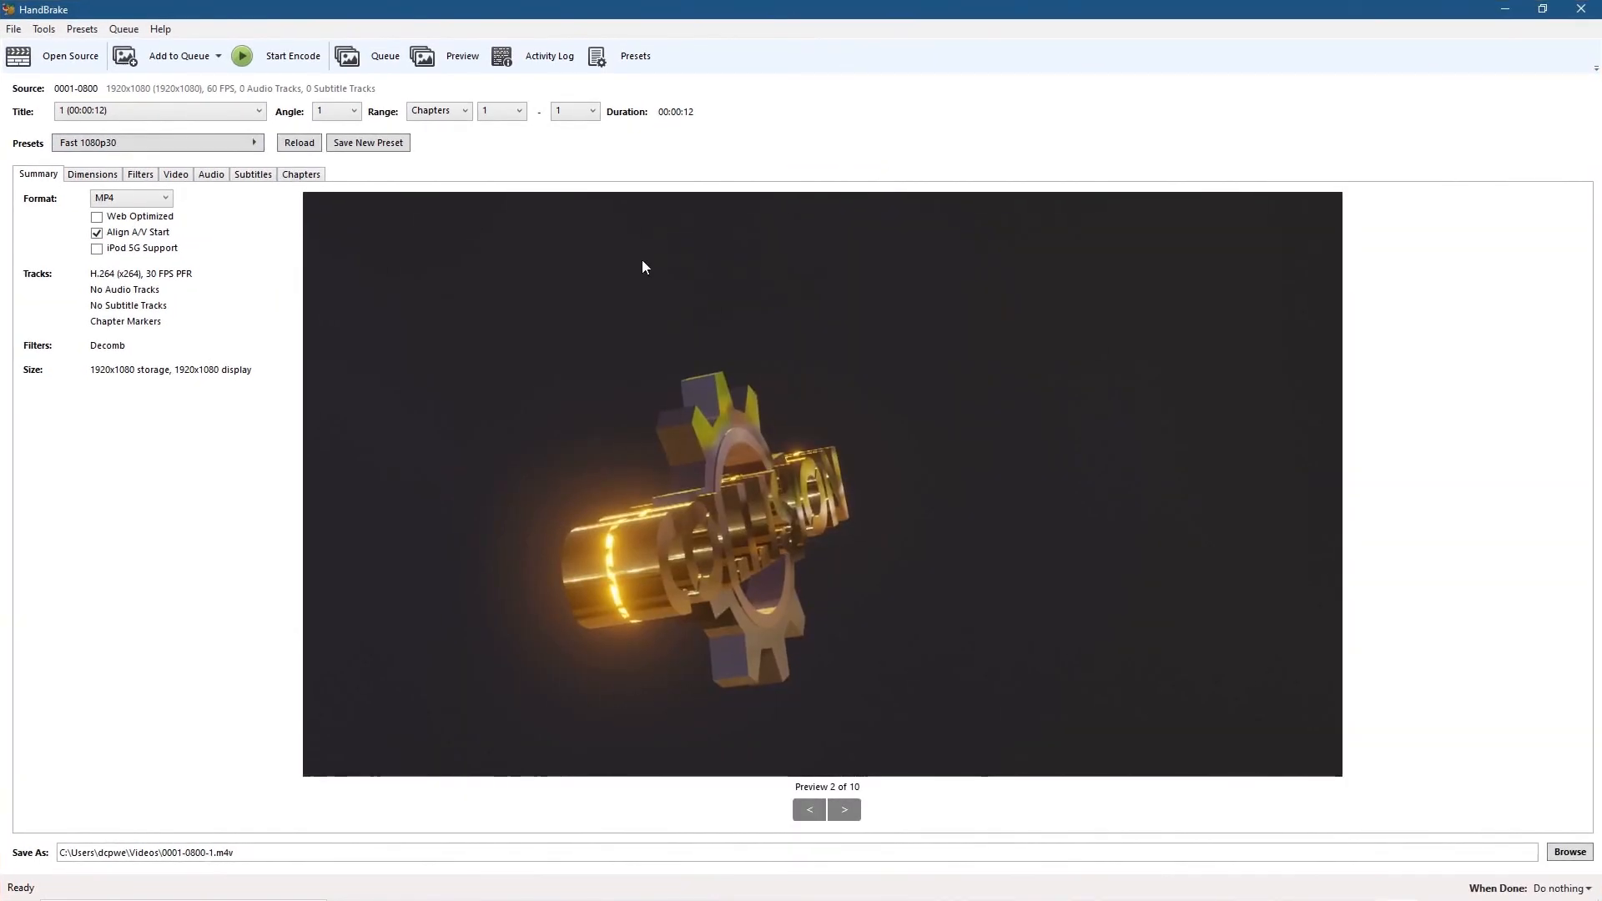
# Review the source's dimensions and filter settings and the available video codecs
pyautogui.click(108, 178)
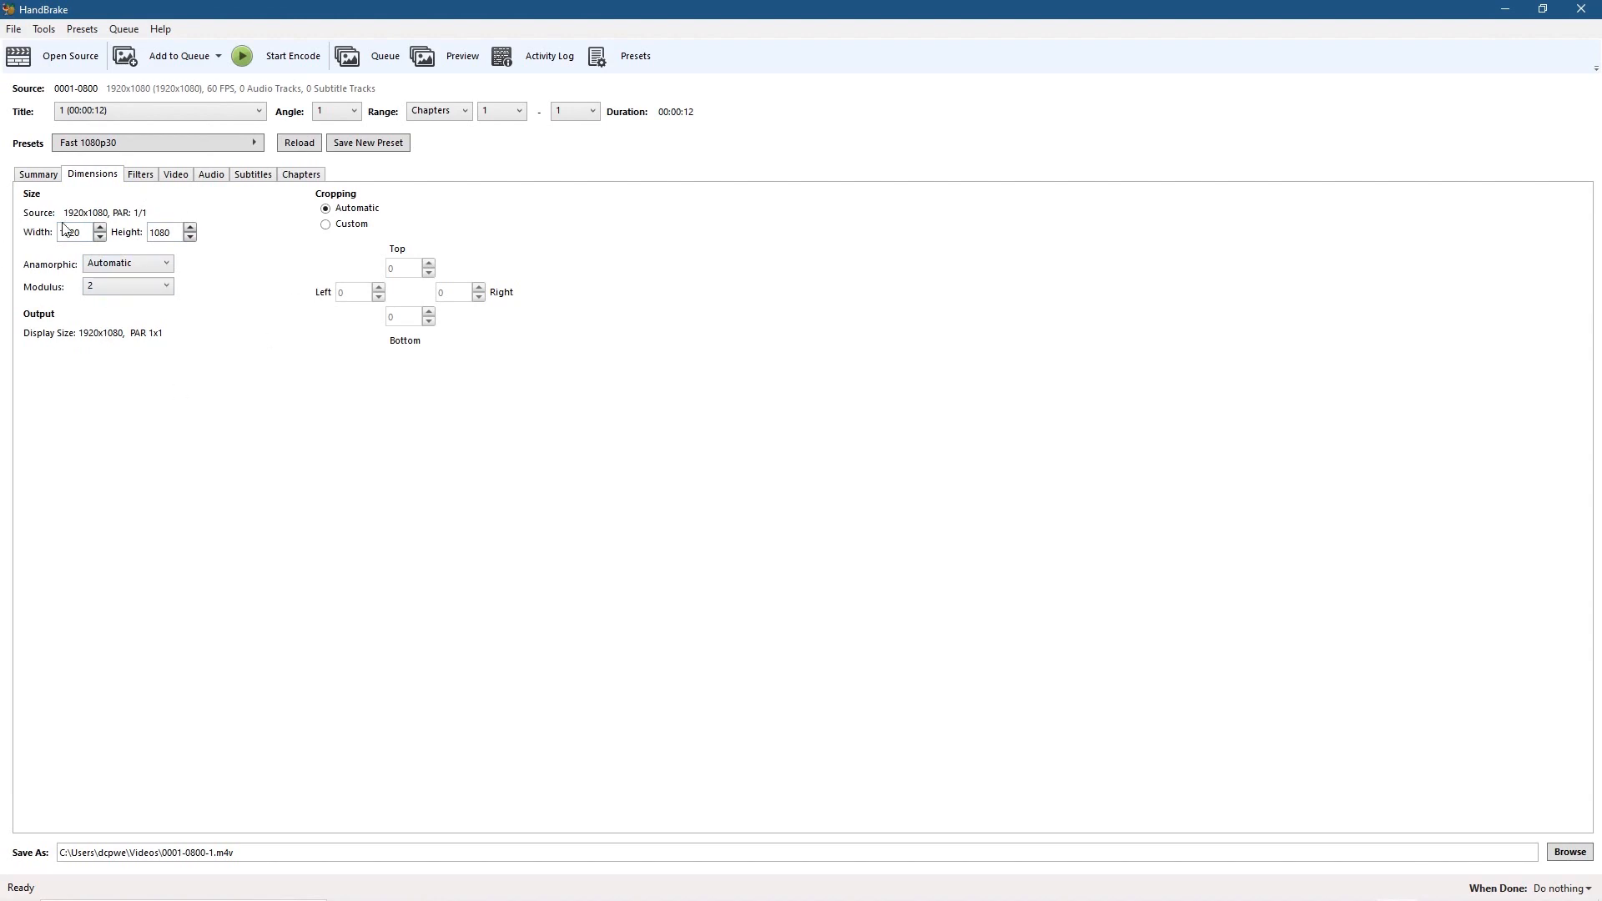
pyautogui.click(142, 176)
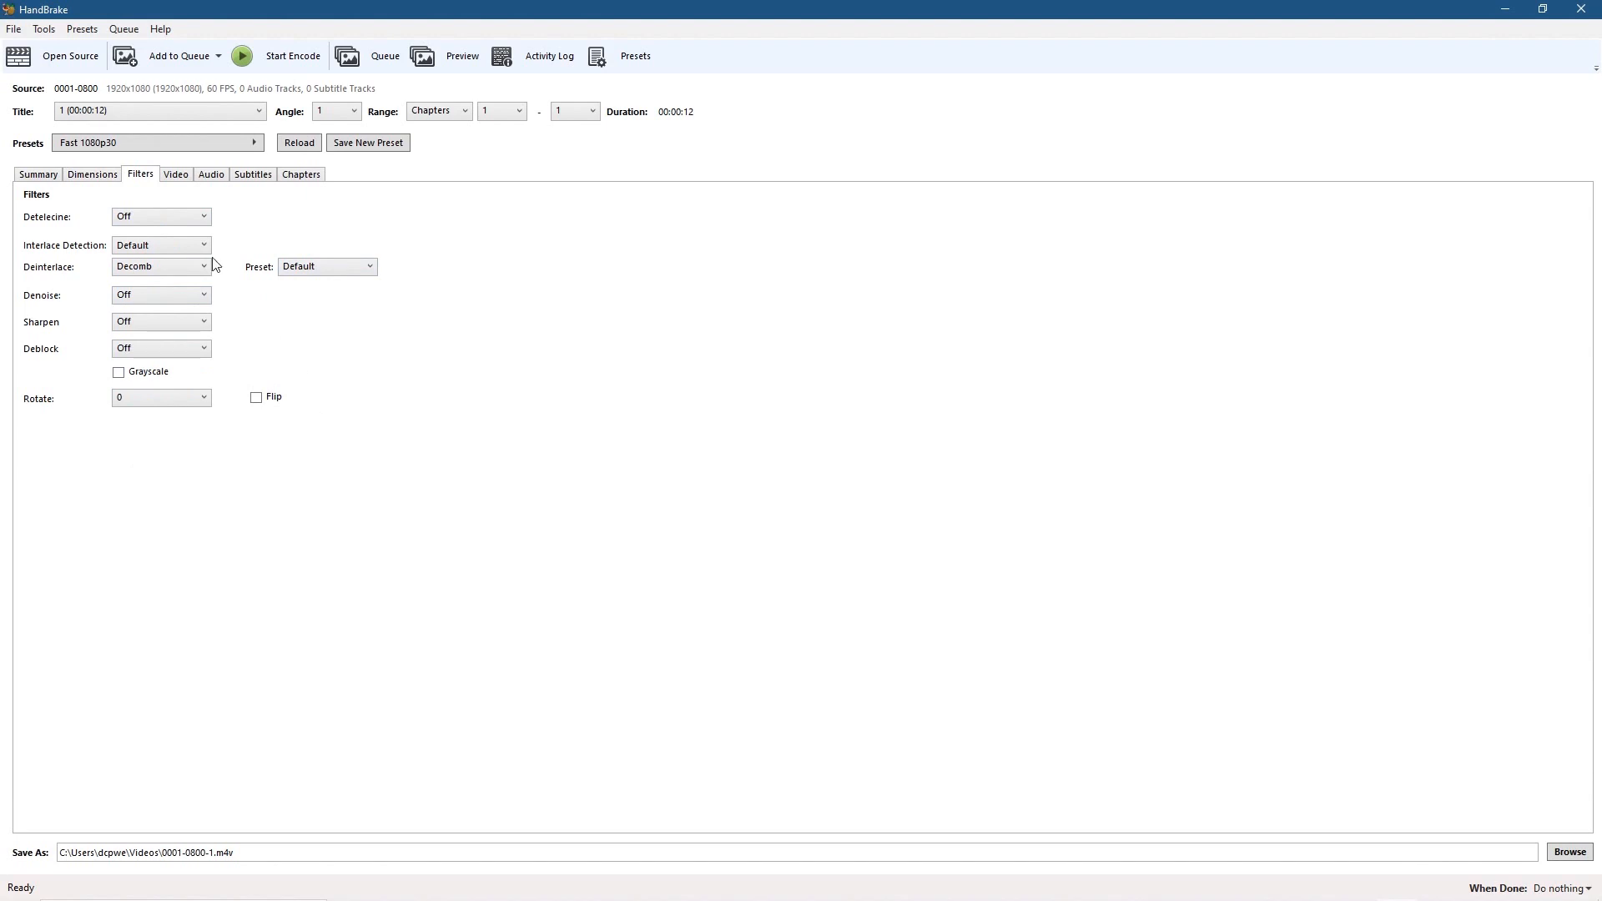
pyautogui.click(181, 183)
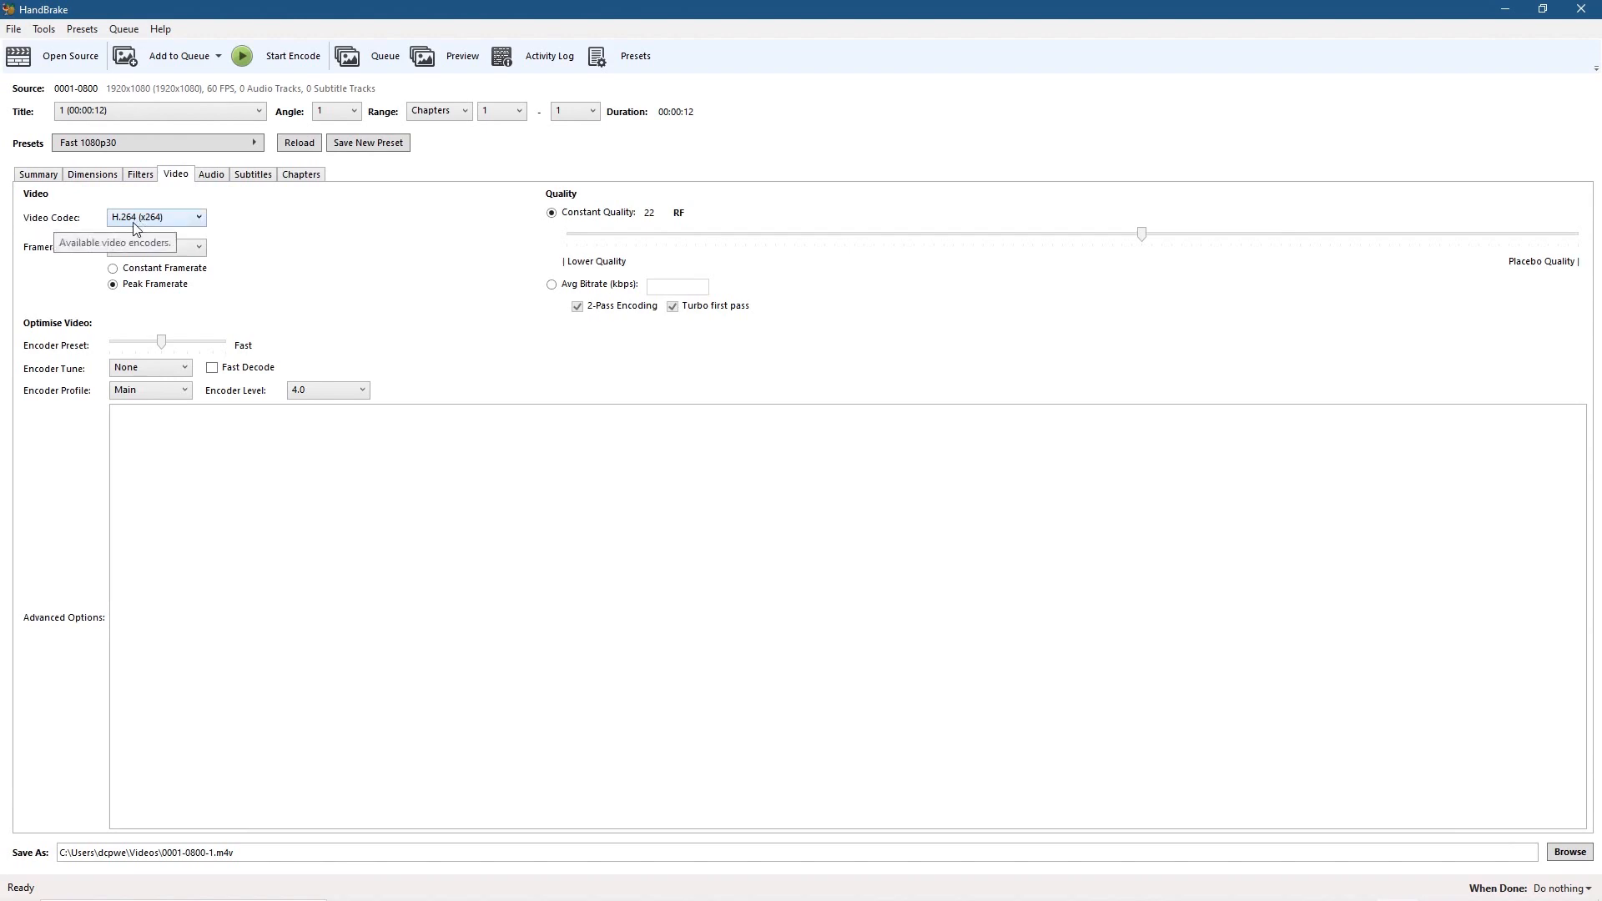
pyautogui.click(159, 219)
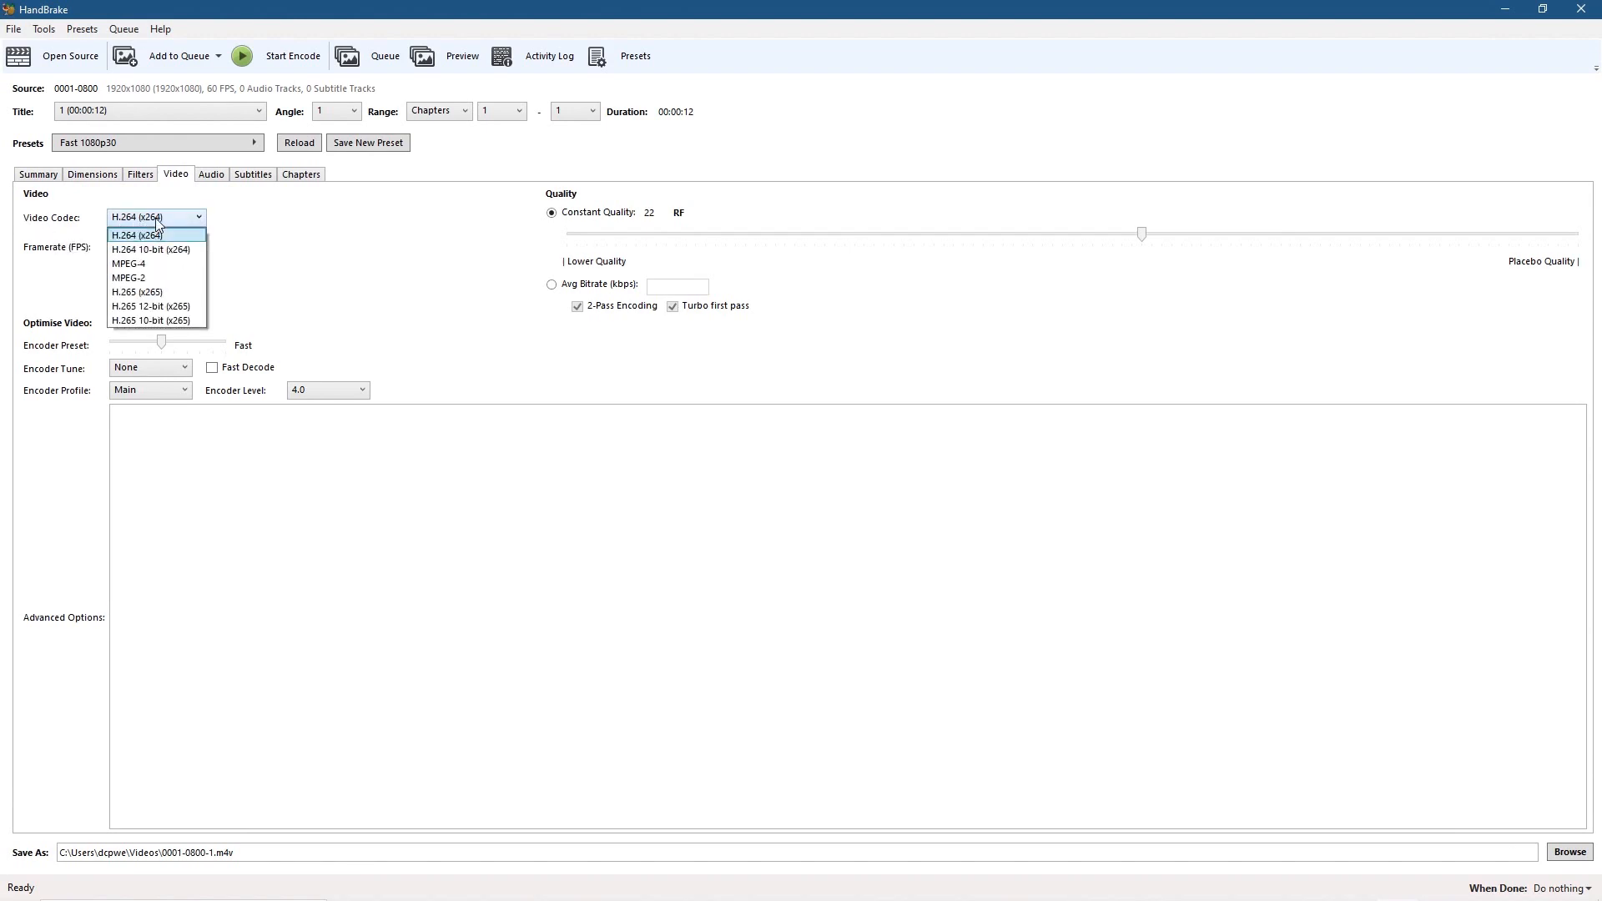
pyautogui.click(156, 220)
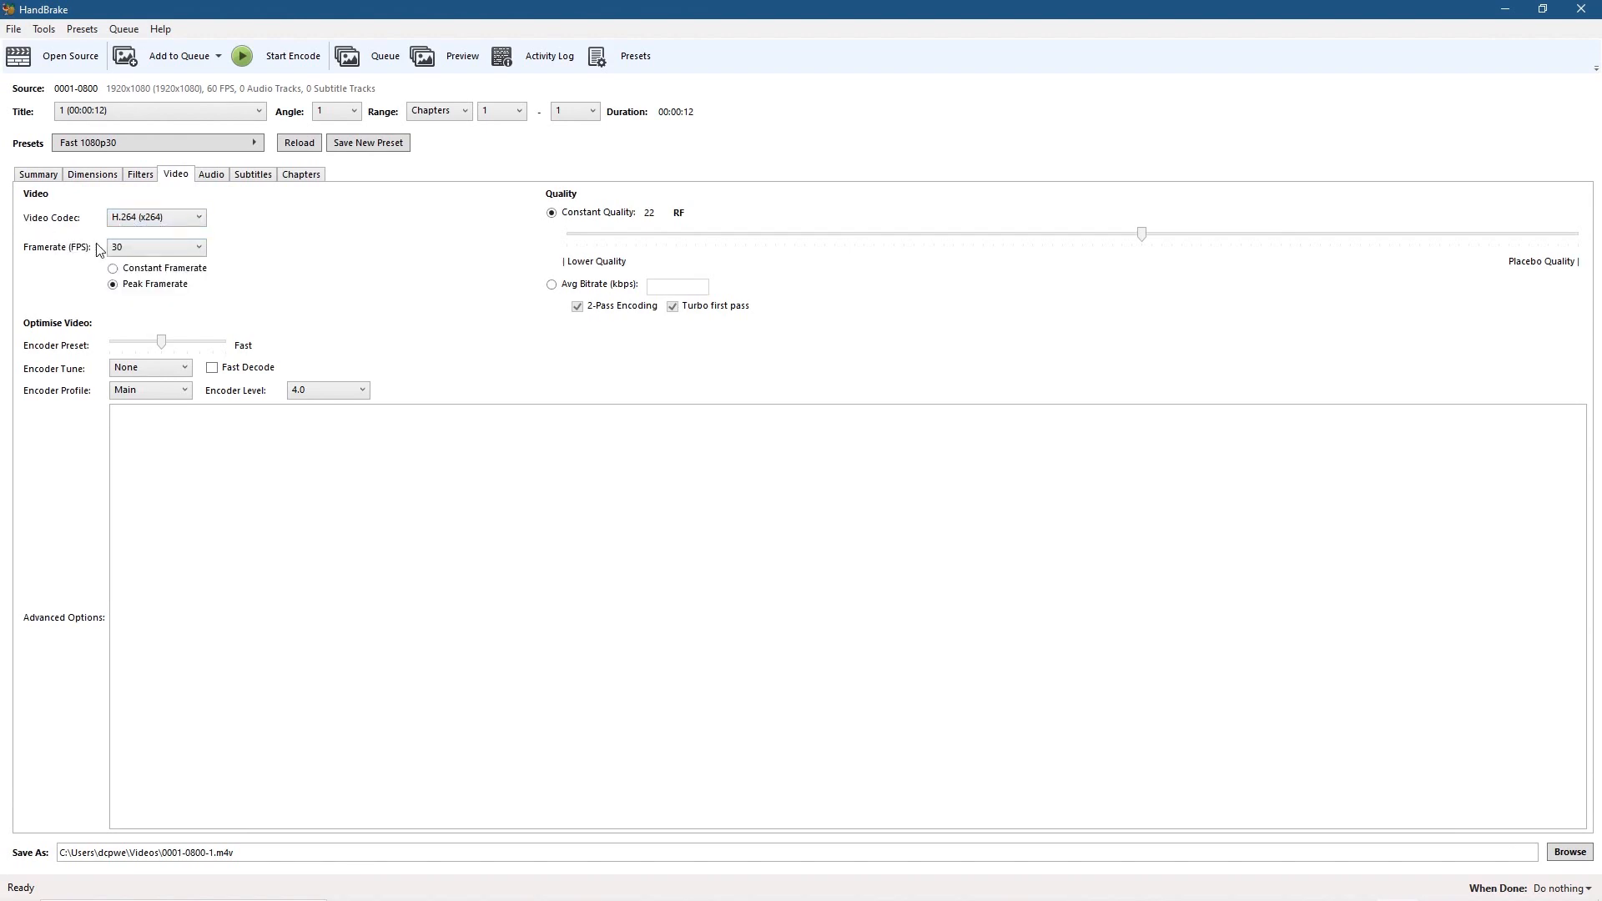
# Set the video to constant framerate and its constant quality to RF 23
pyautogui.click(205, 269)
pyautogui.click(1151, 237)
pyautogui.moveTo(1155, 240); pyautogui.dragTo(1123, 234)
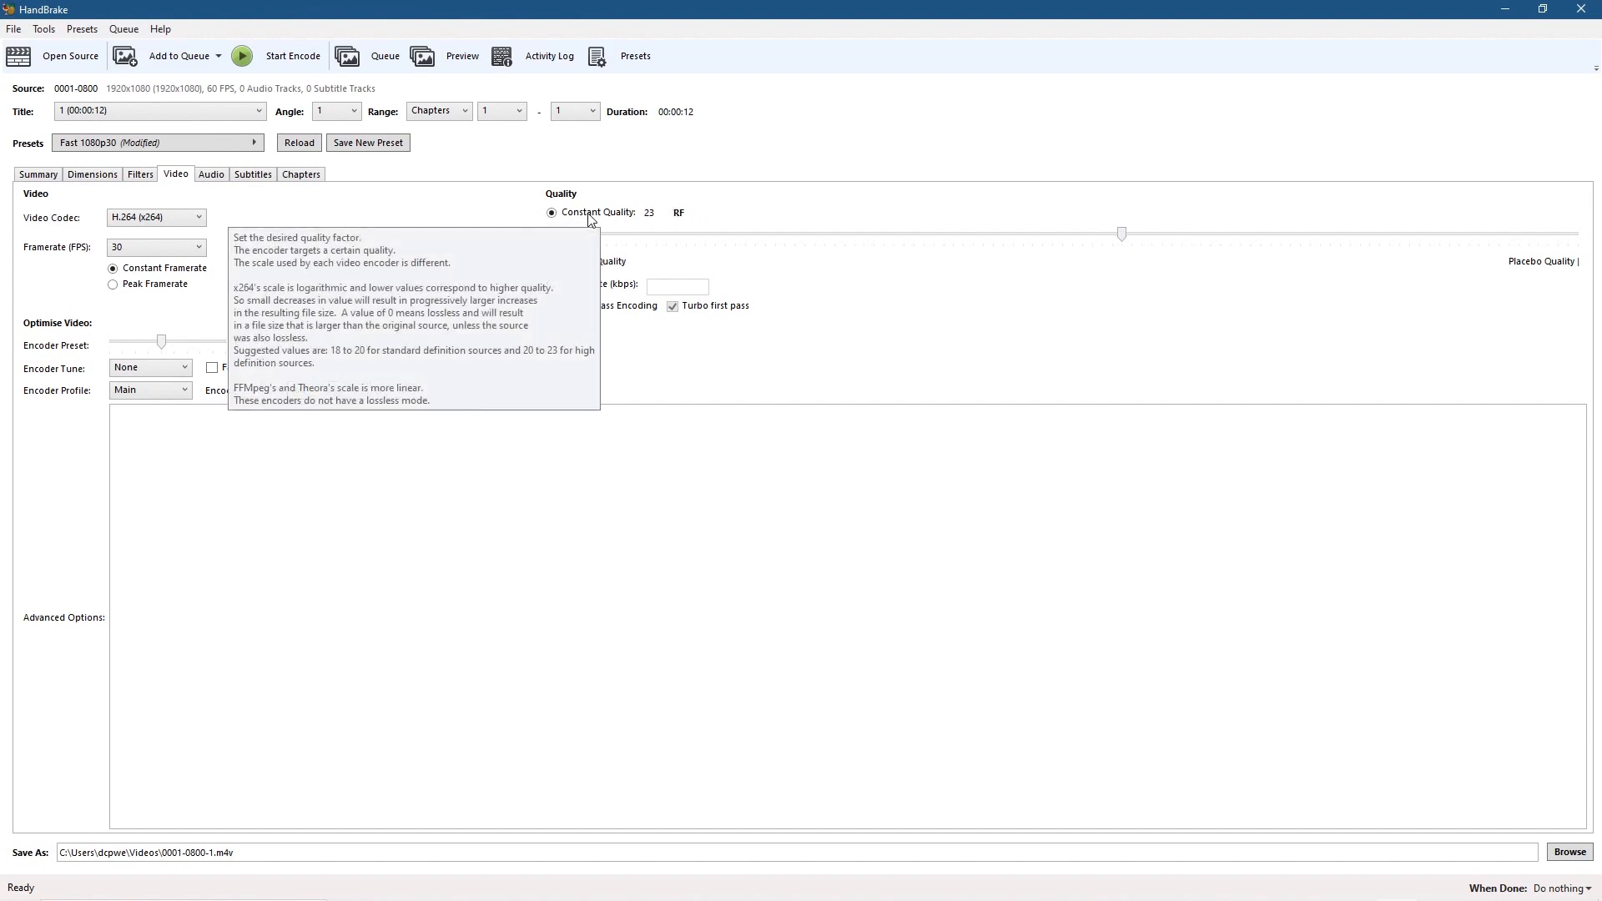
# Browse for the output destination and open the Sample Video folder inside the HandBrake tutorial folder on the Desktop
pyautogui.click(1569, 852)
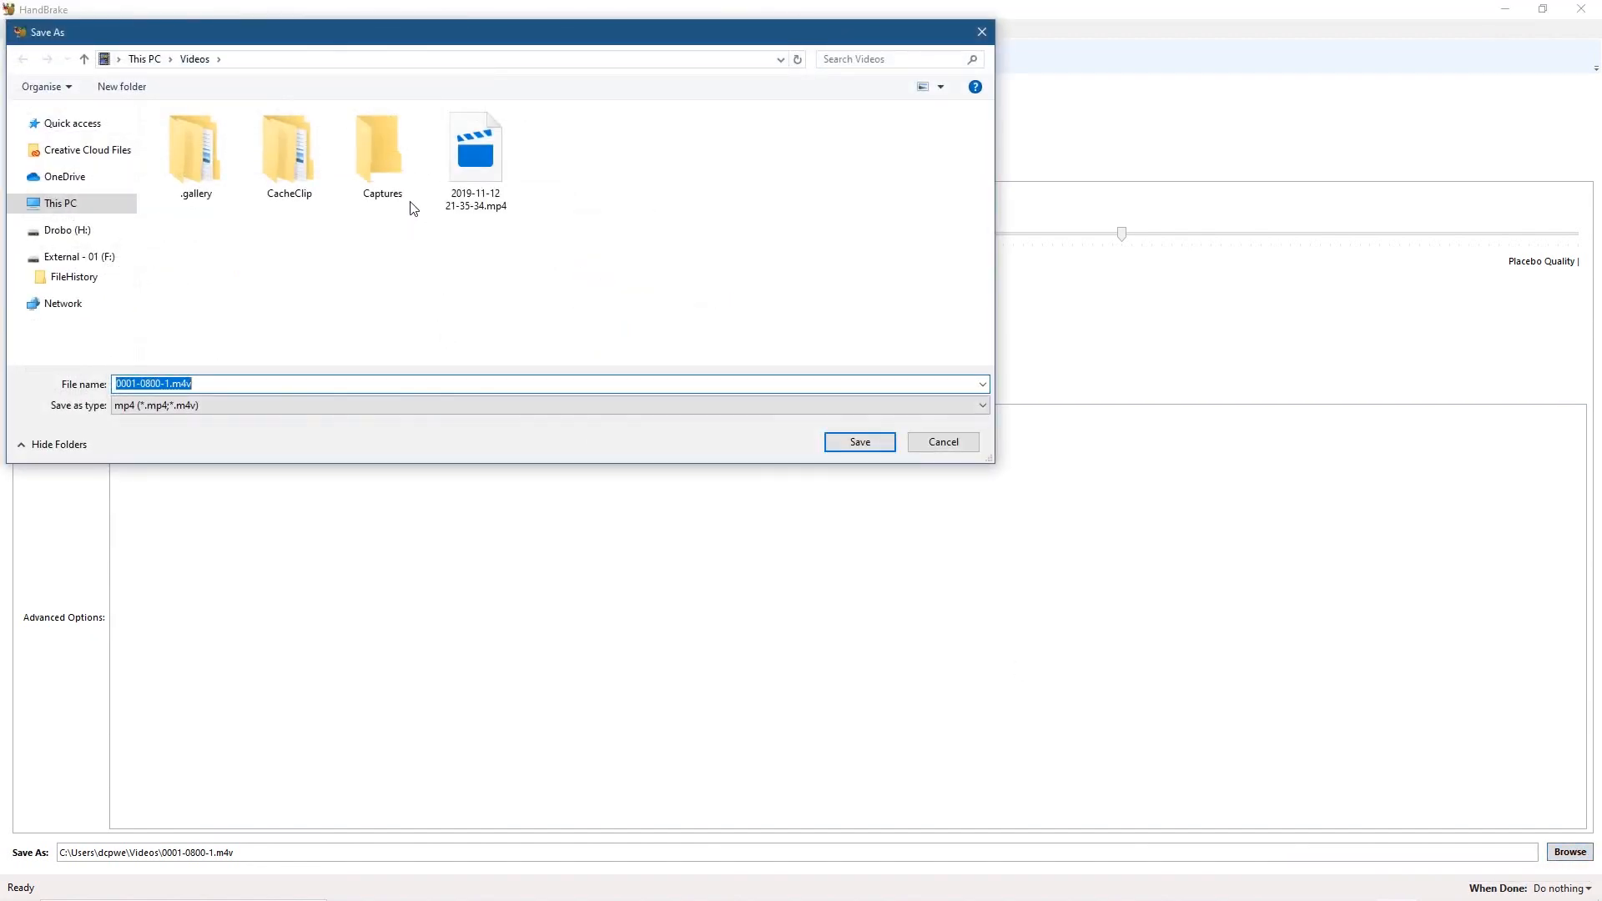
pyautogui.click(55, 203)
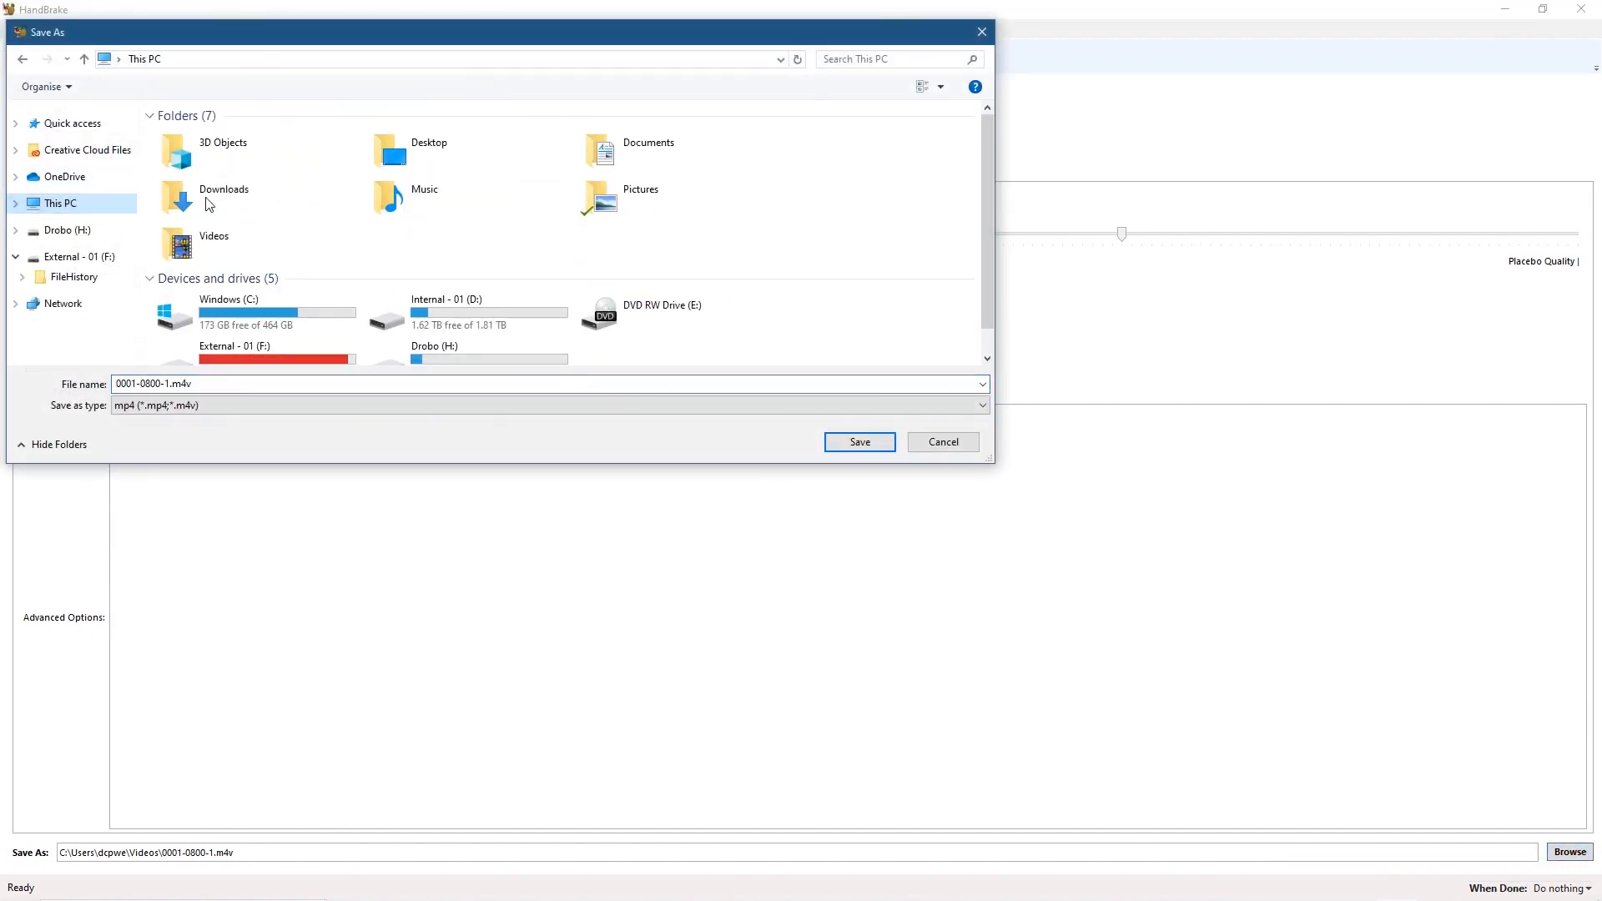
pyautogui.doubleClick(401, 162)
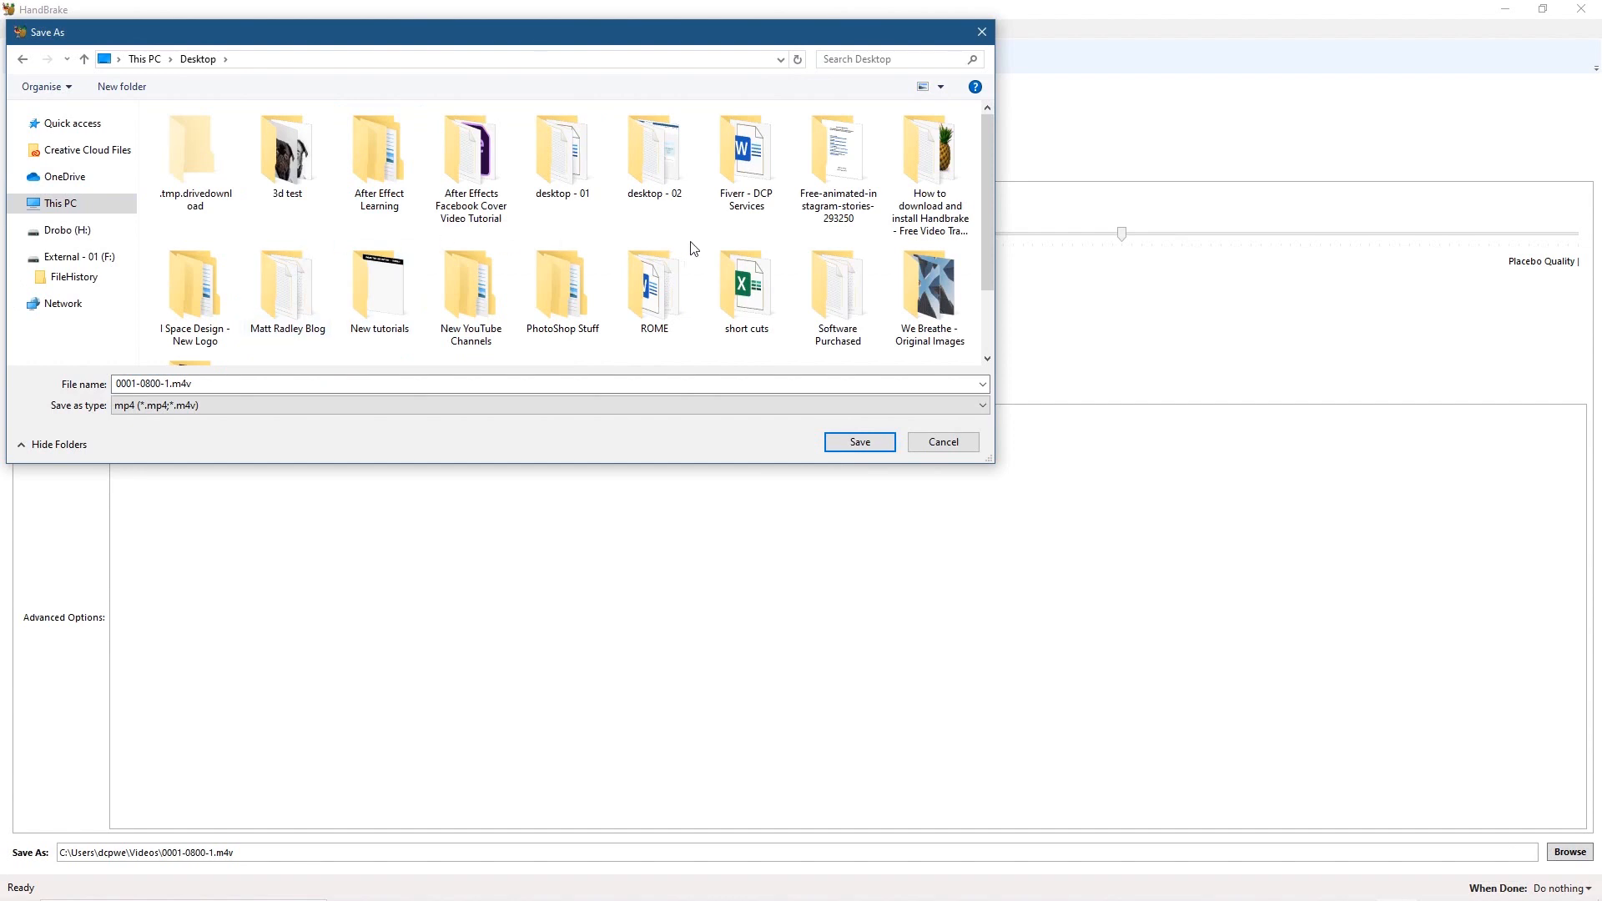
pyautogui.doubleClick(931, 166)
pyautogui.doubleClick(204, 136)
# Change the output file's extension to mp4 and save the destination as 0001-0800-1.mp4
pyautogui.doubleClick(226, 384)
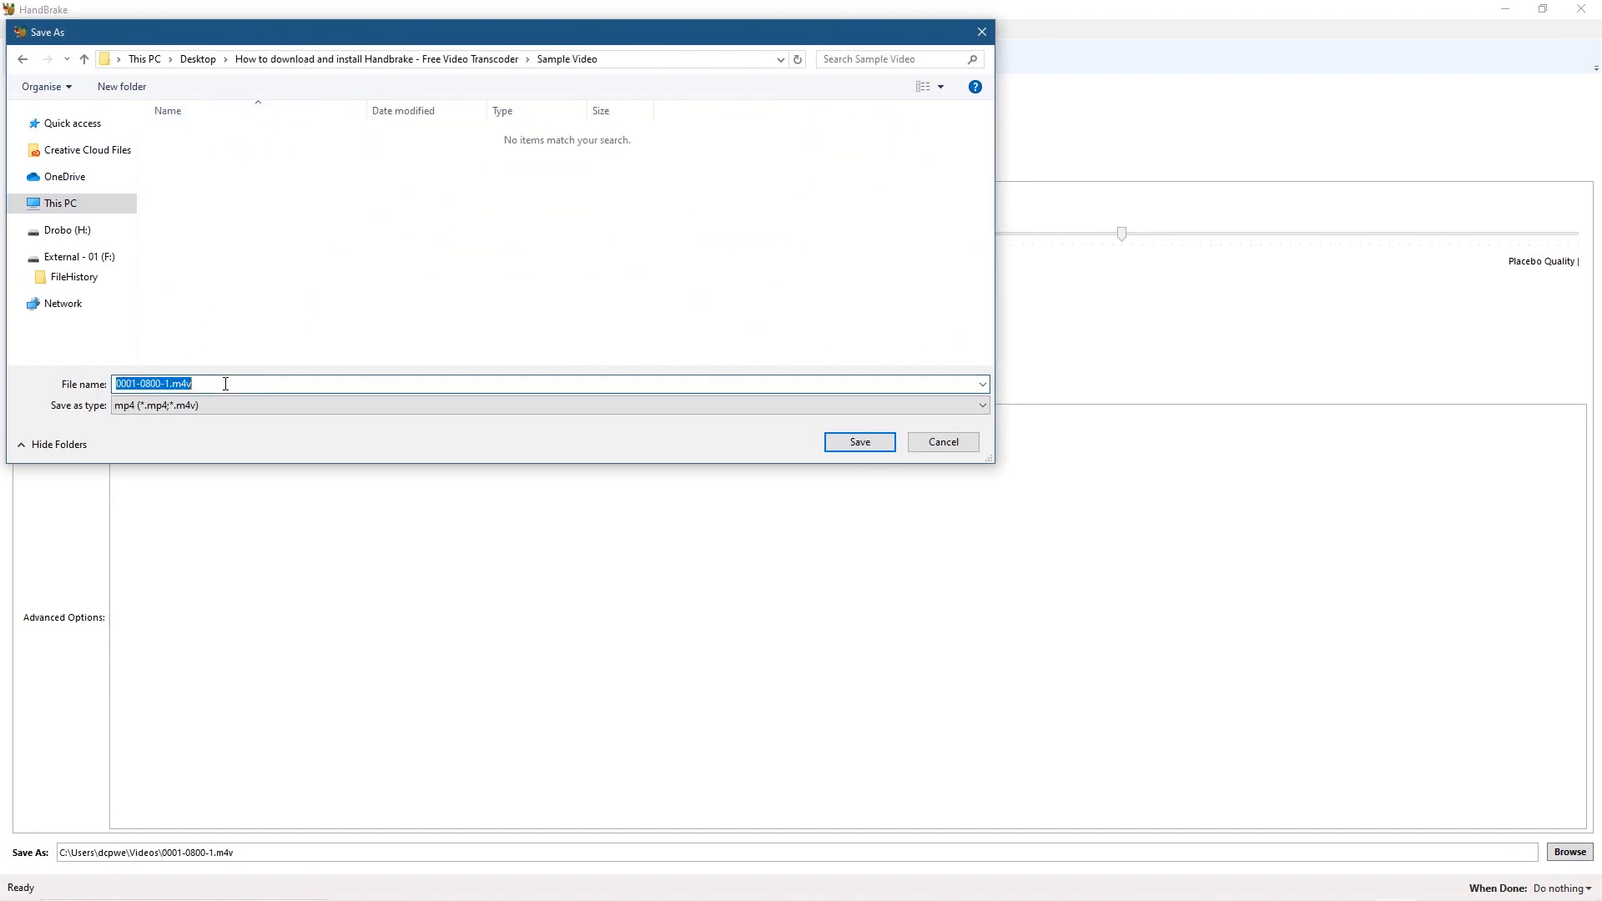
pyautogui.click(178, 383)
pyautogui.moveTo(174, 383); pyautogui.dragTo(241, 382)
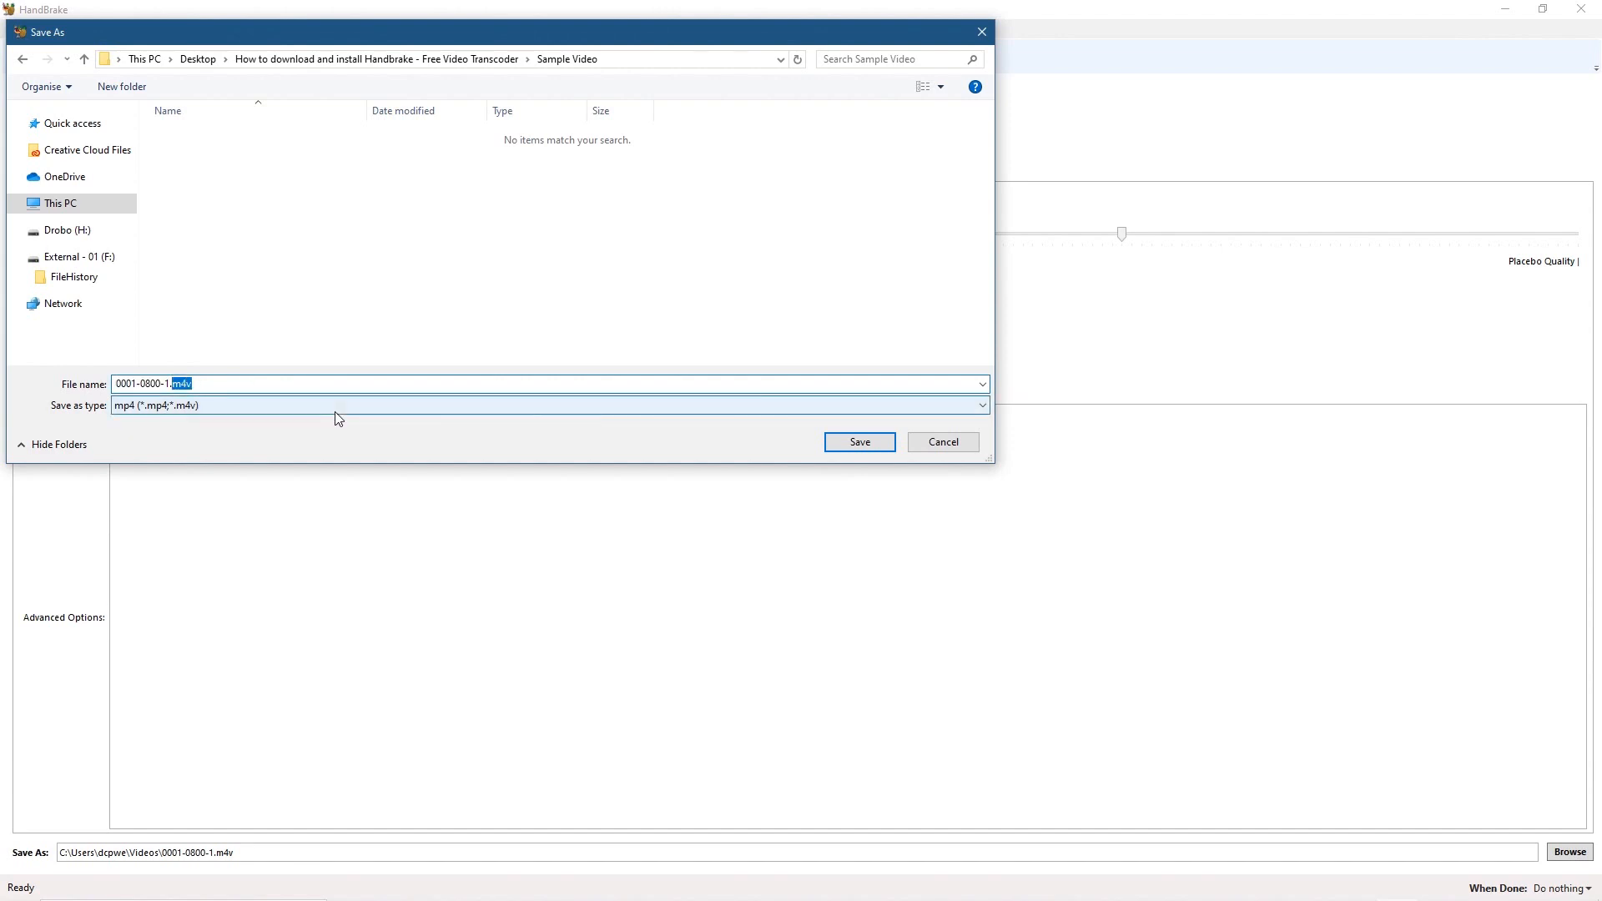
pyautogui.write('mp4')
pyautogui.doubleClick(178, 383)
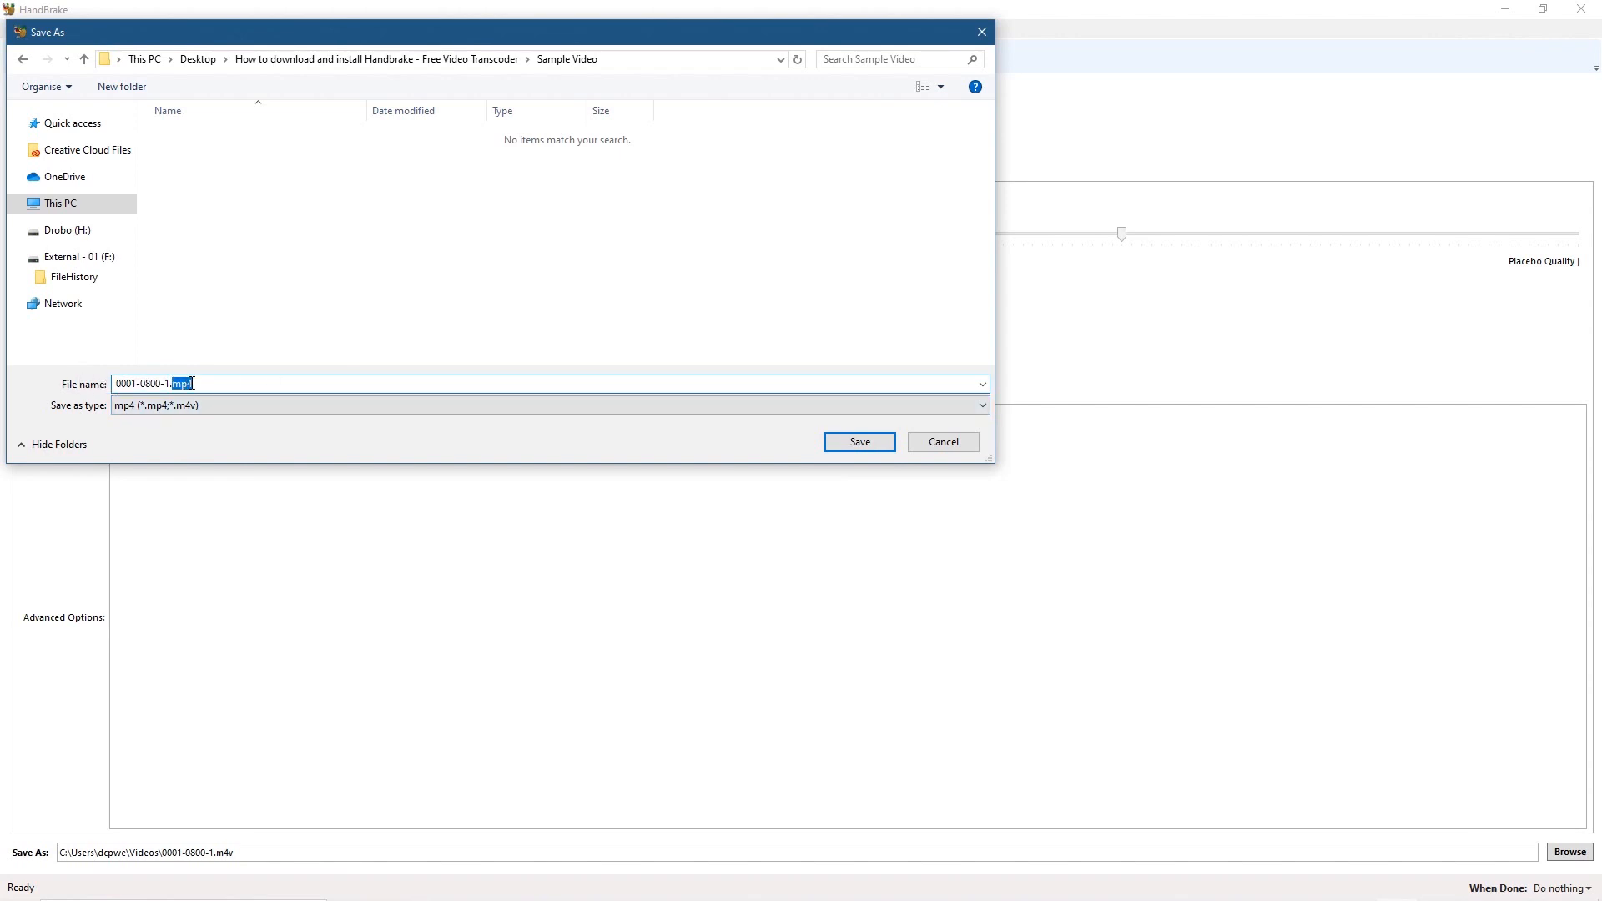
pyautogui.click(835, 441)
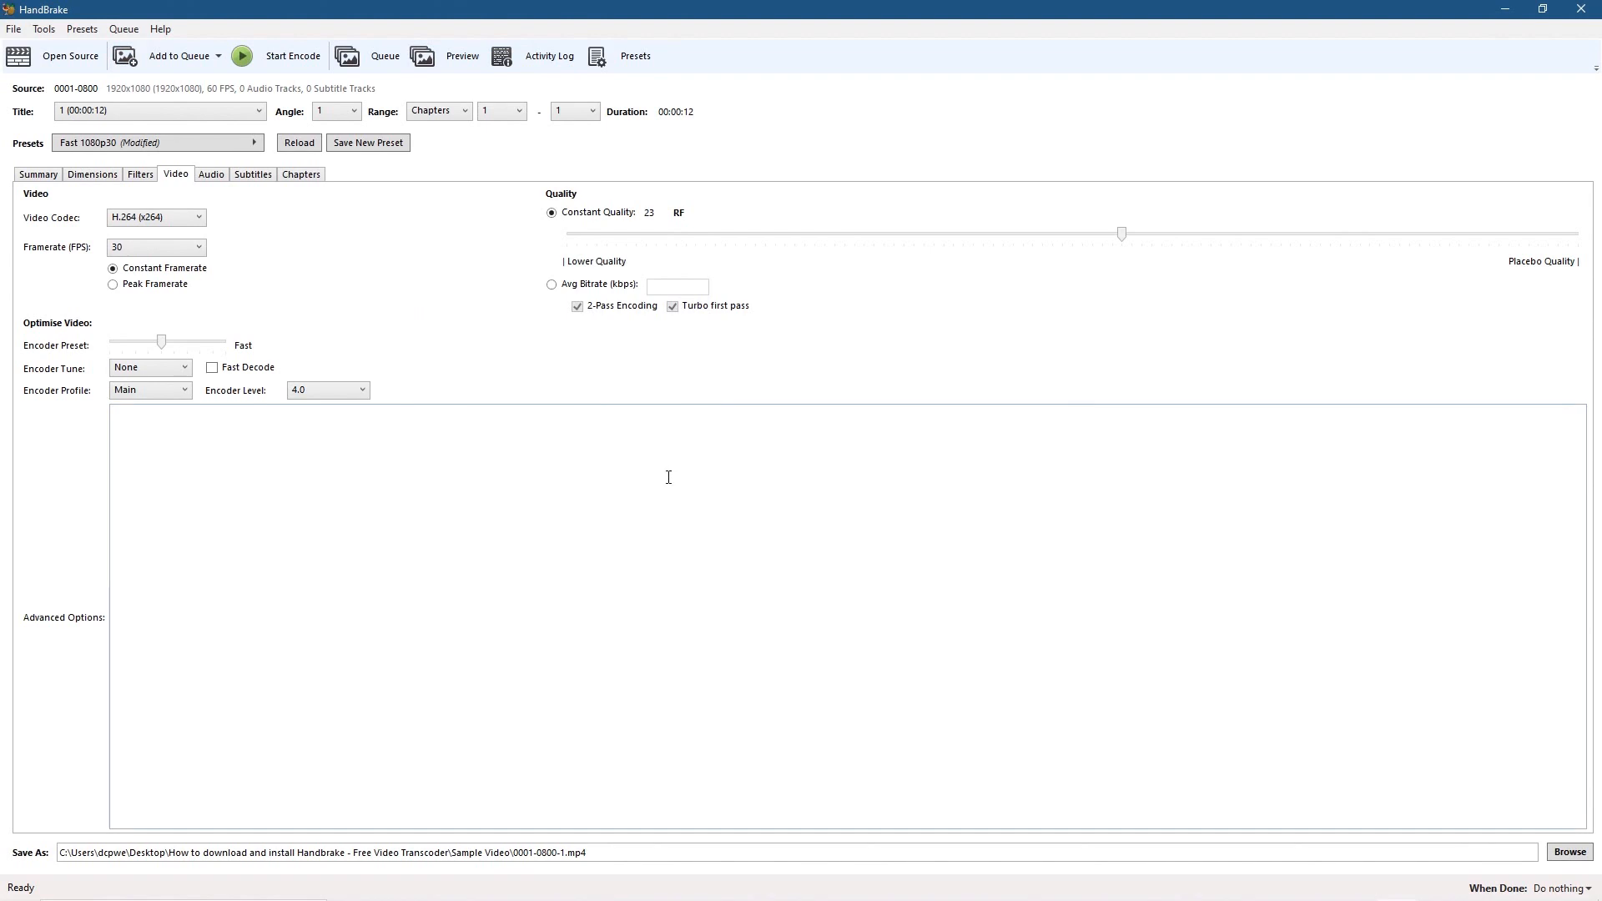
# Encode the video with the current settings and close HandBrake when the encode is done
pyautogui.click(294, 58)
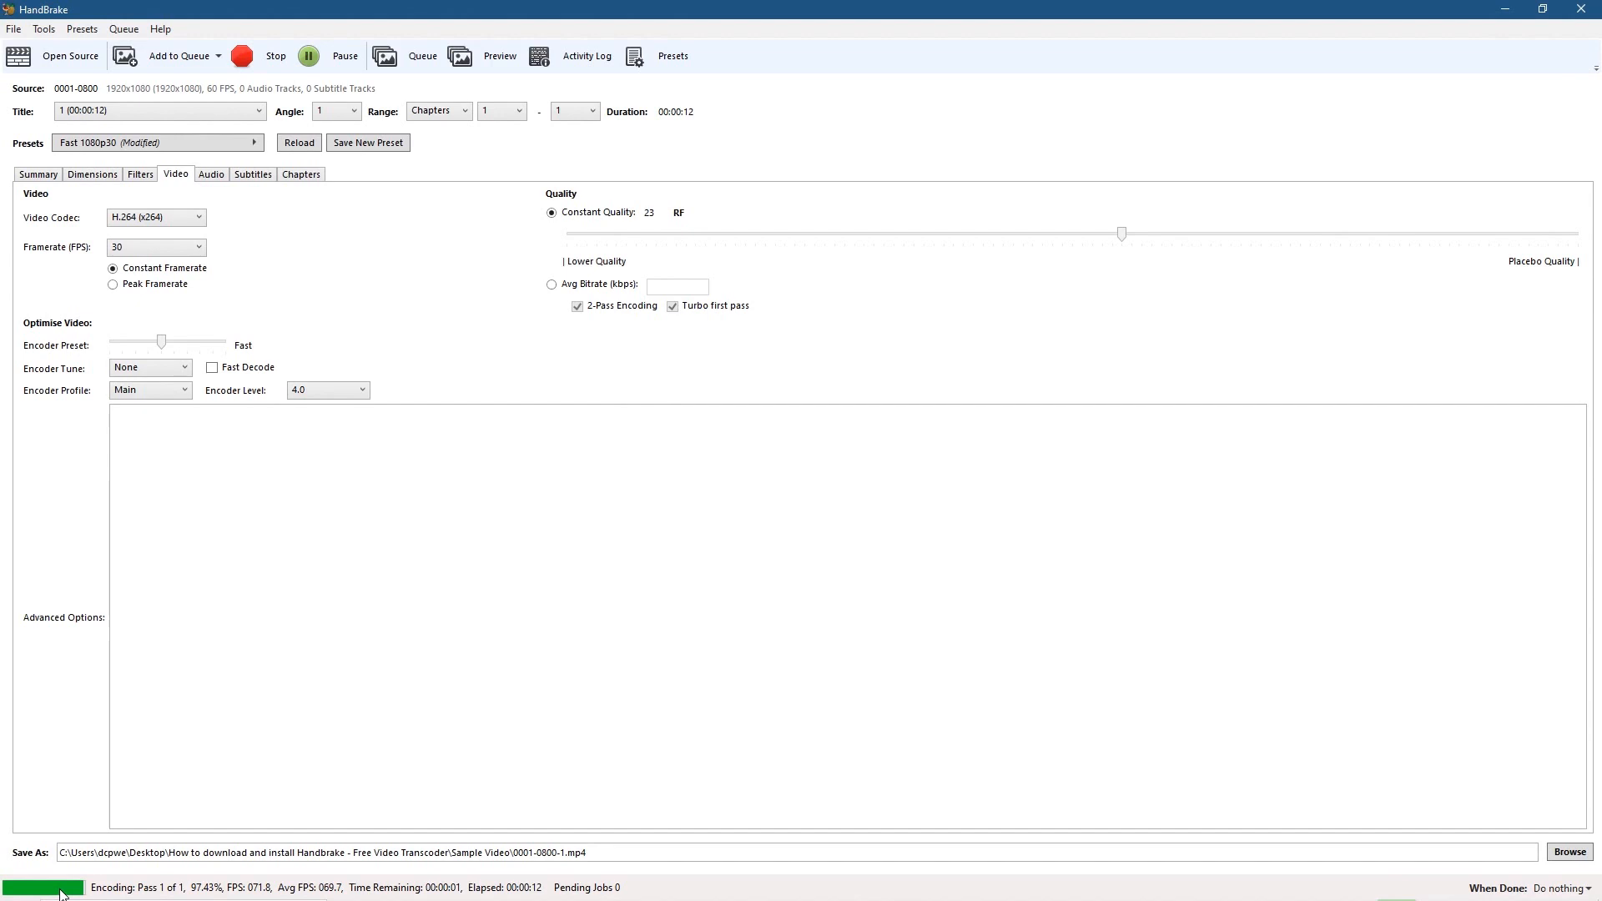
pyautogui.click(1581, 8)
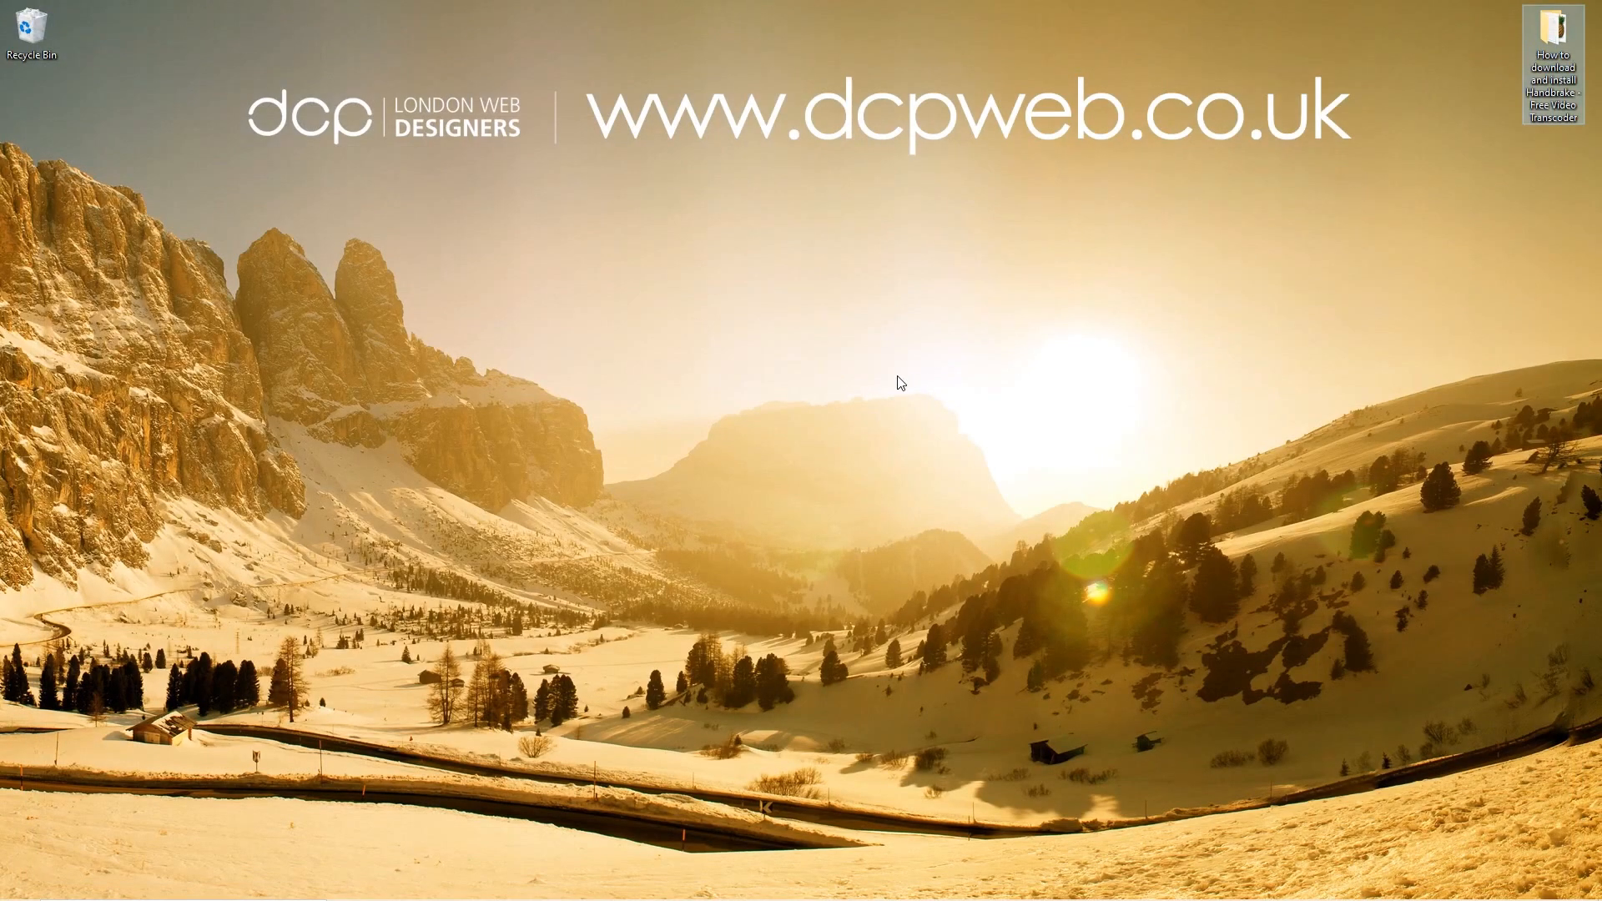
# Open the Sample Video folder inside the HandBrake tutorial folder and compare the file sizes of 0001-0800-1.mp4 and 0001-0800.avi
pyautogui.doubleClick(1553, 36)
pyautogui.doubleClick(459, 366)
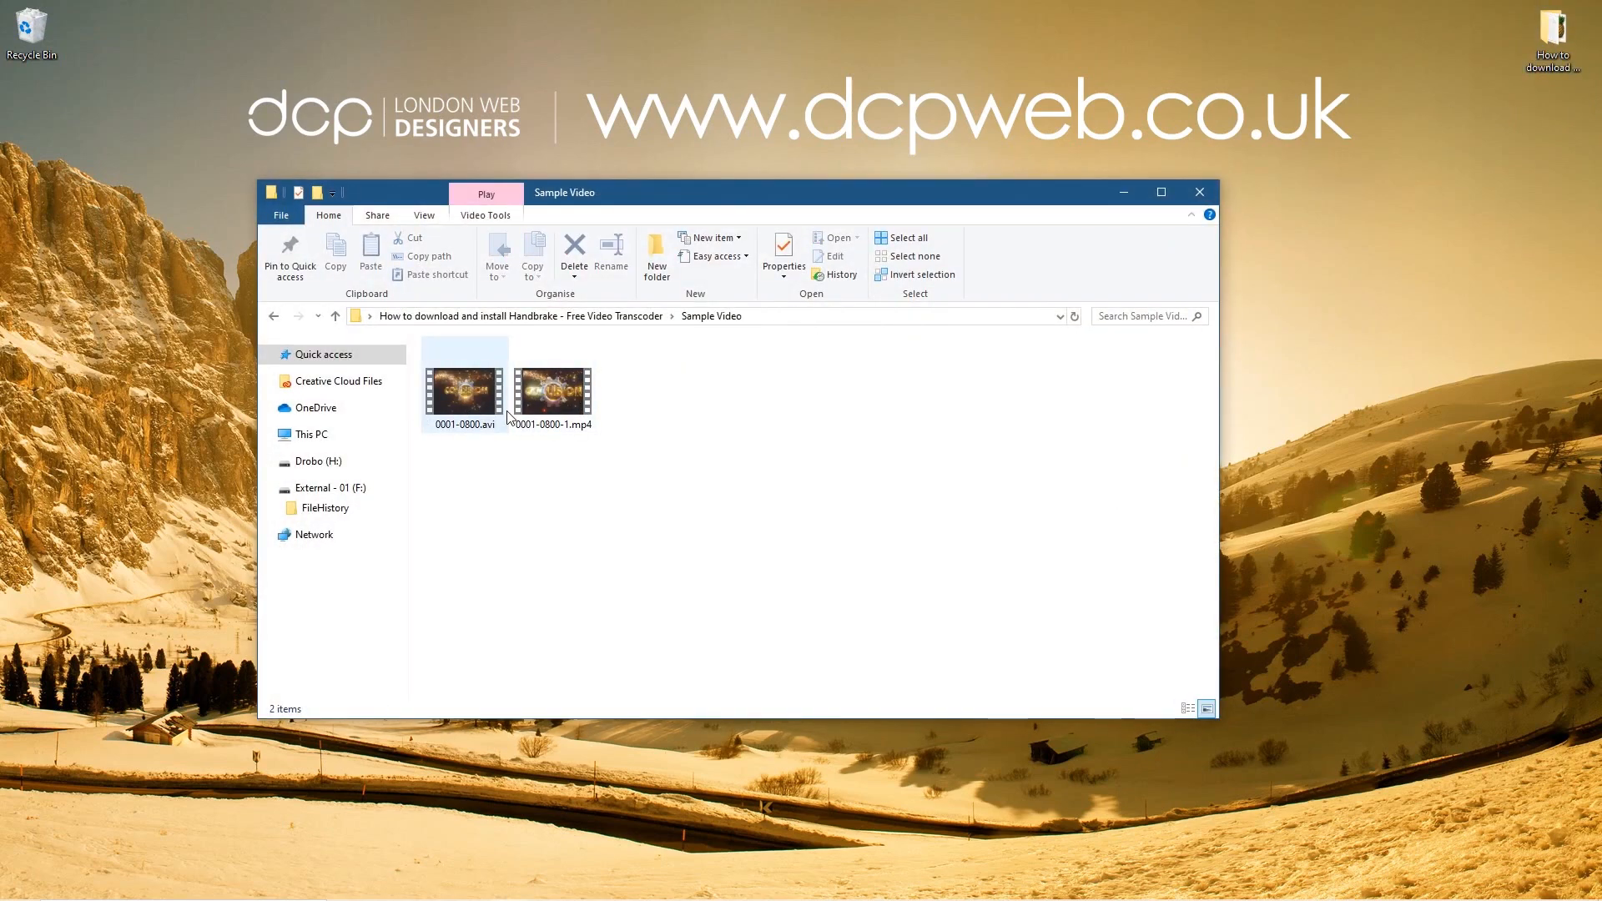
pyautogui.click(547, 417)
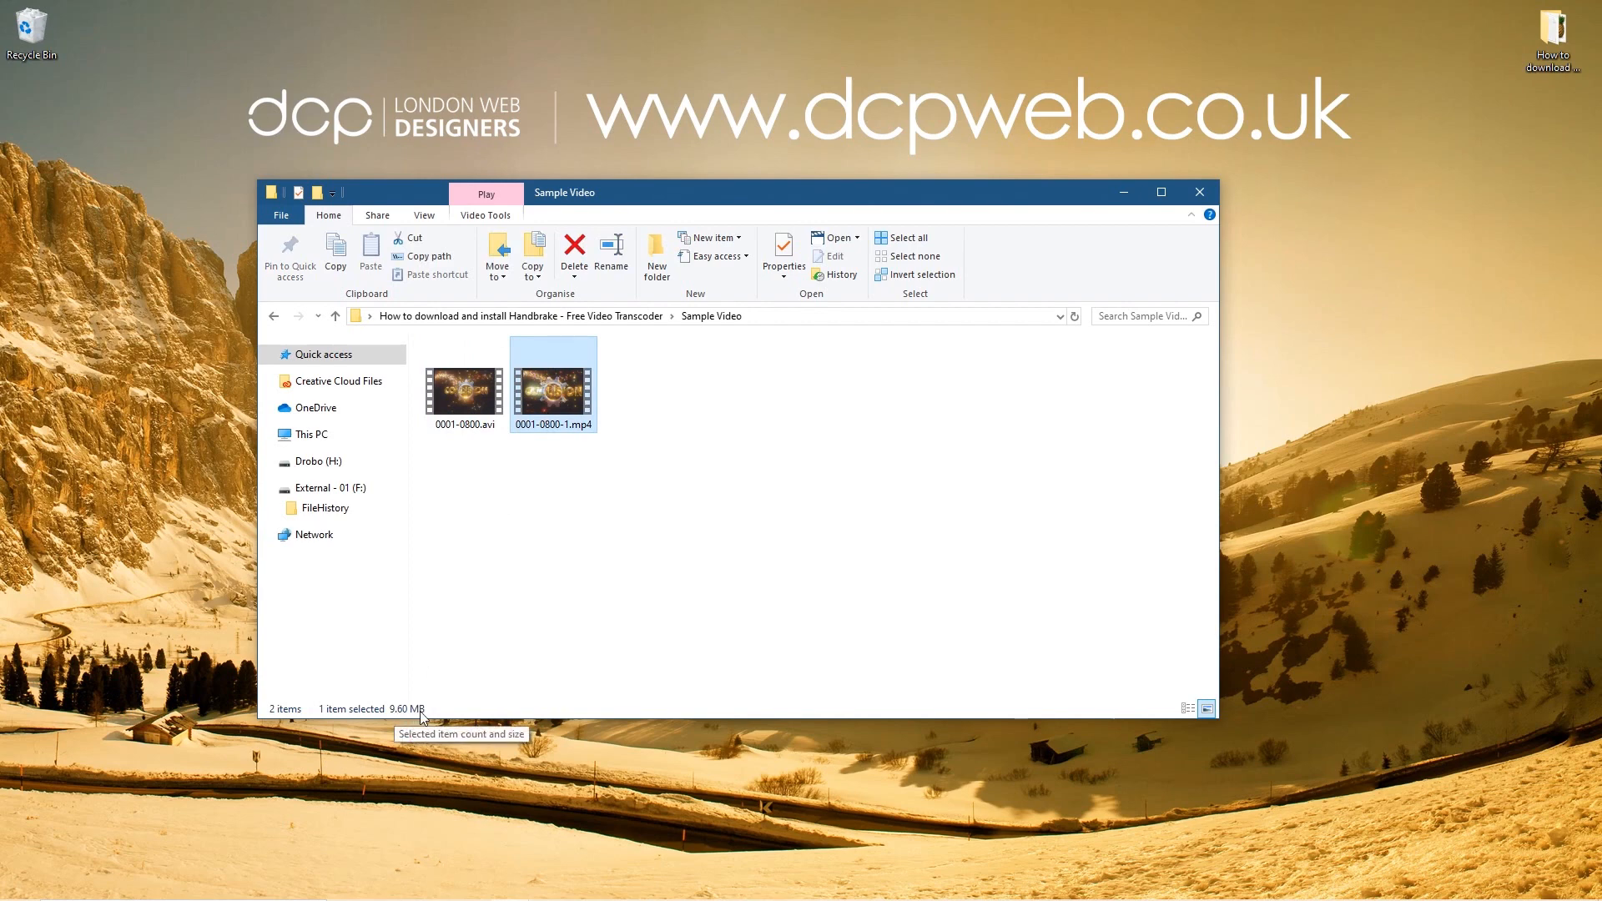
pyautogui.click(461, 413)
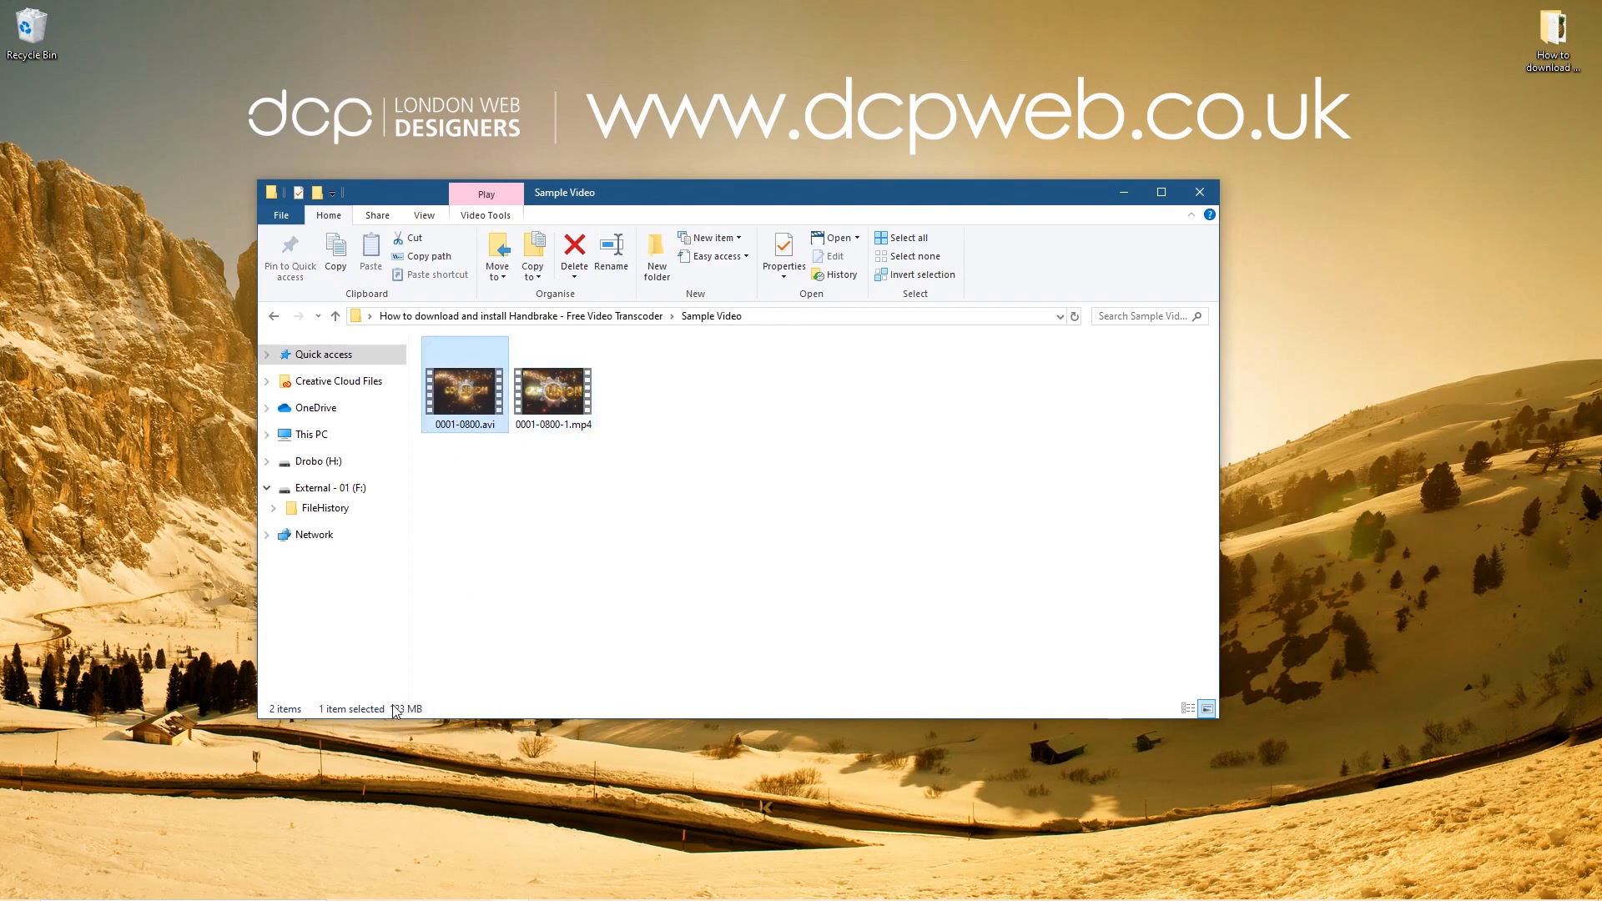
# Play 0001-0800-1.mp4 in full screen, replay it in a smaller player window, and close the player
pyautogui.doubleClick(542, 401)
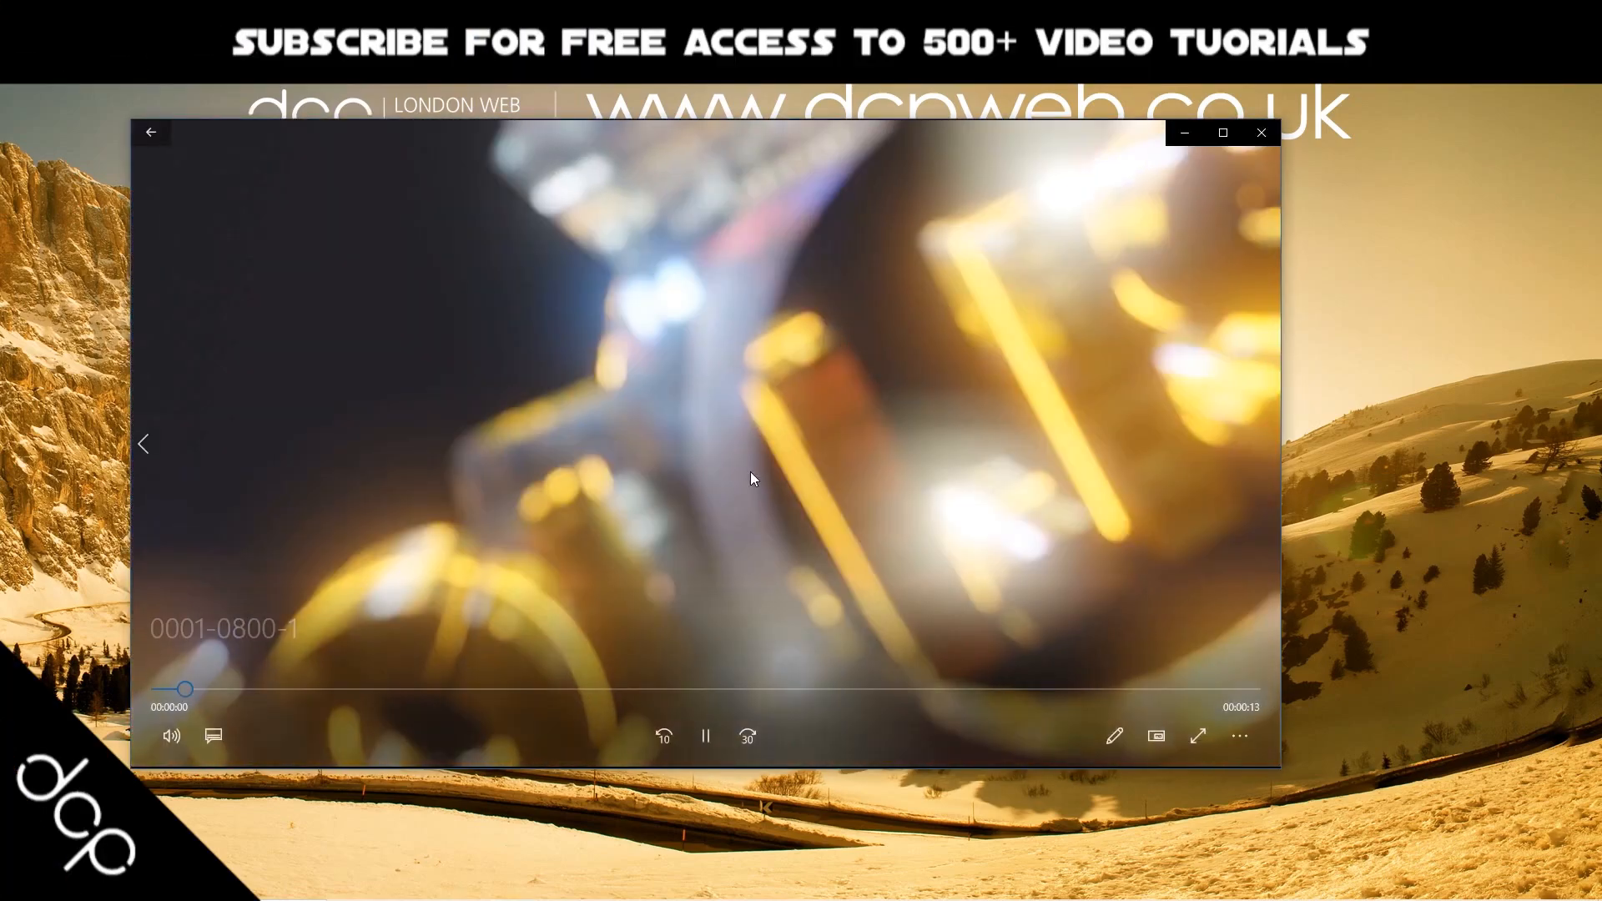
pyautogui.doubleClick(749, 472)
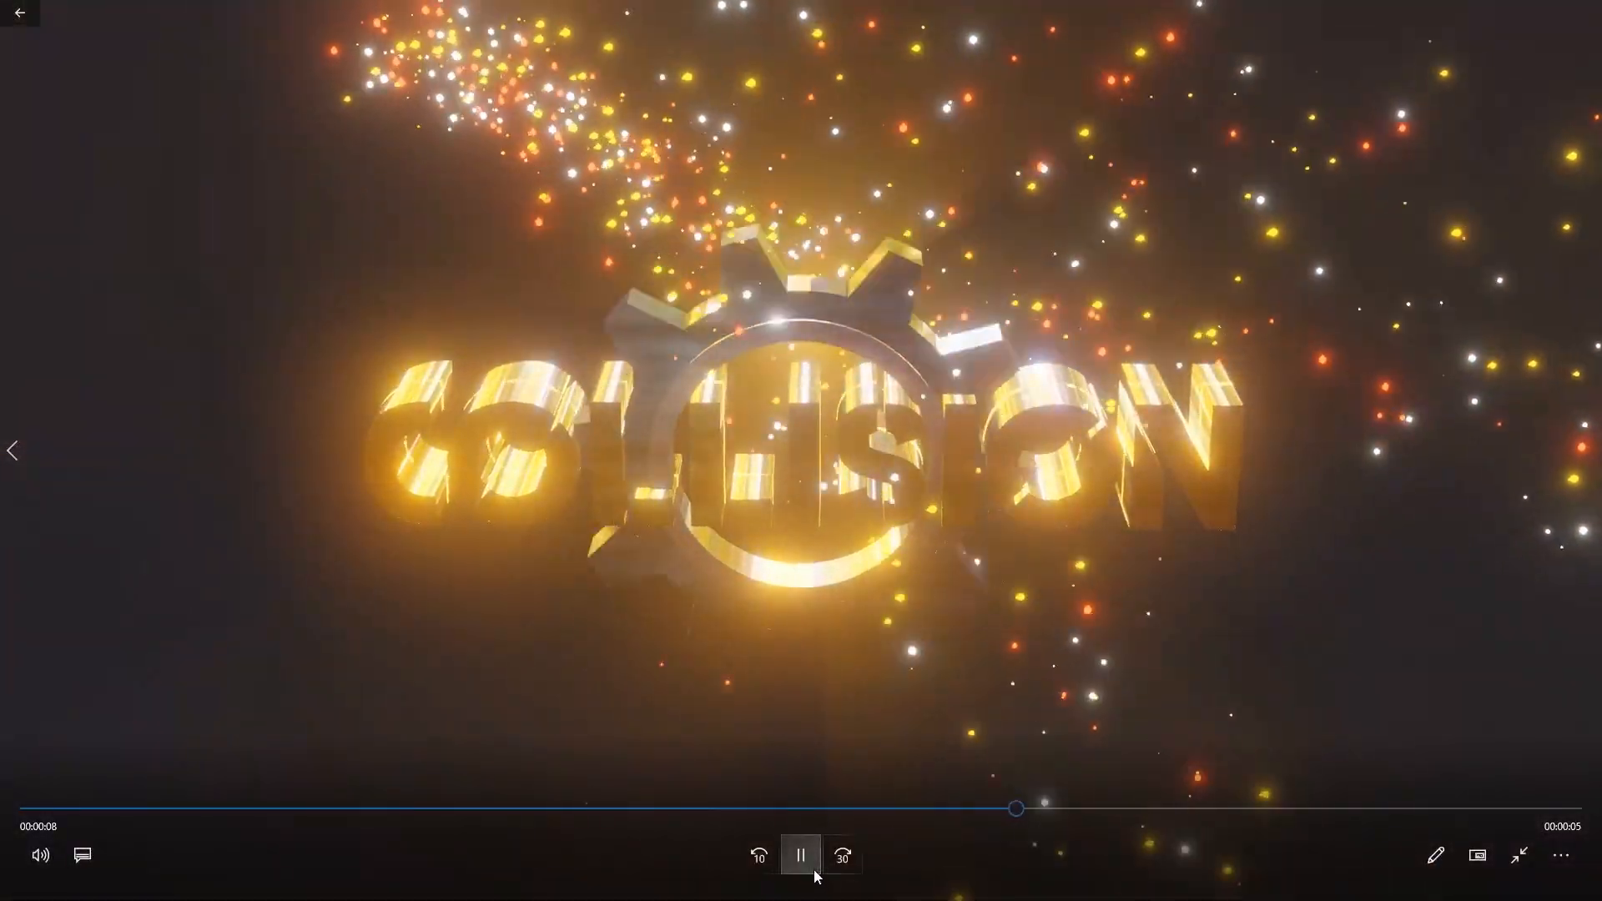
pyautogui.click(815, 870)
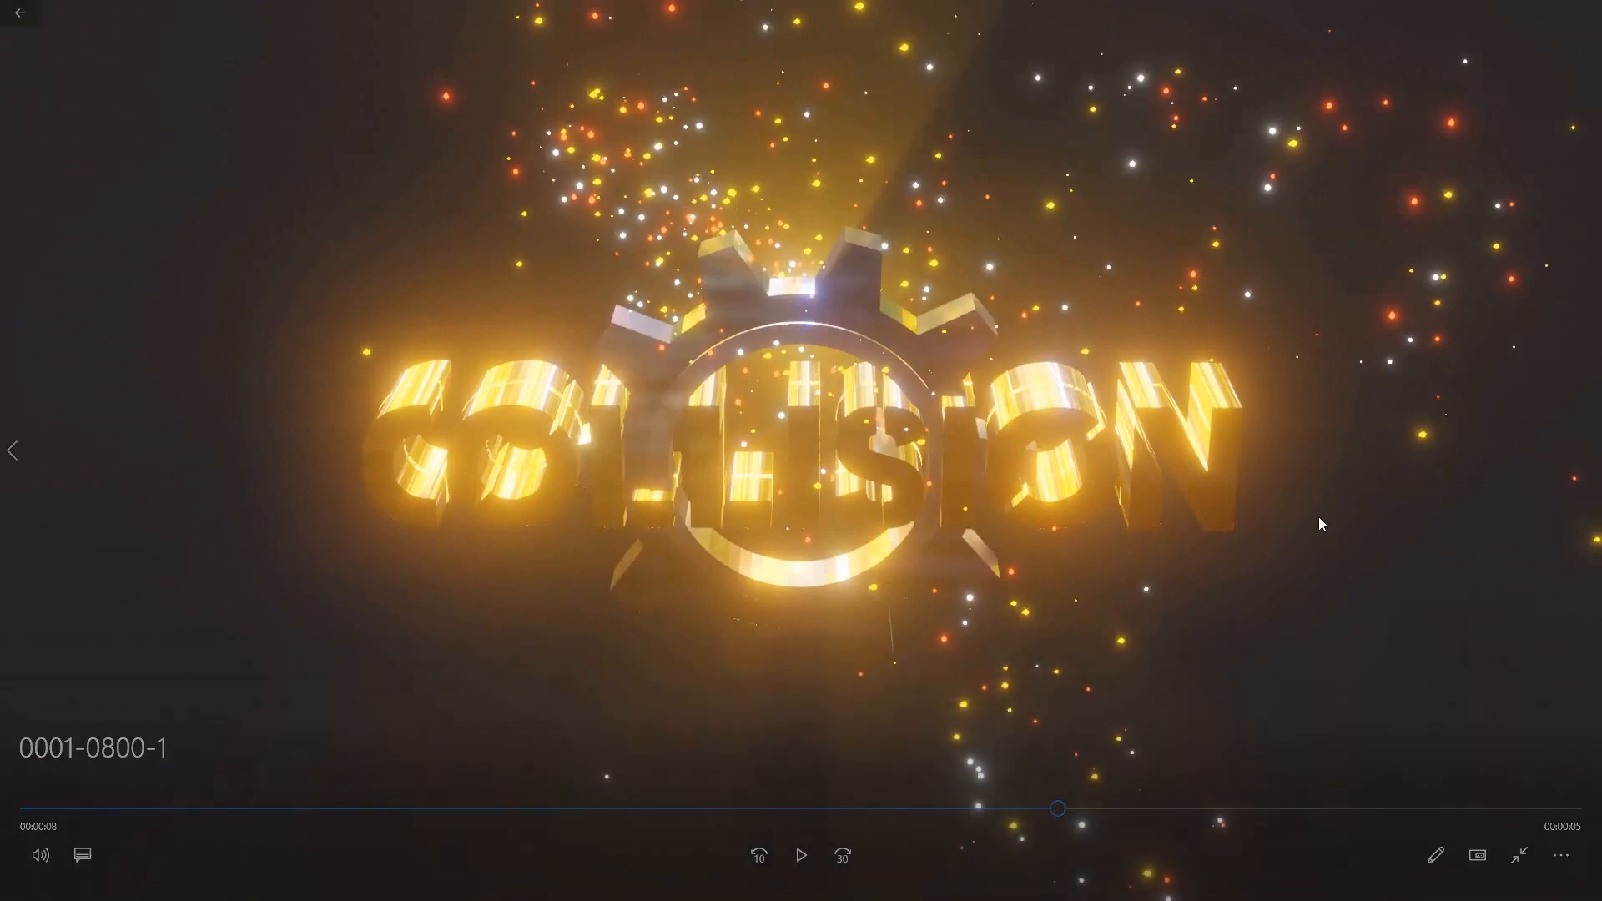
pyautogui.click(801, 856)
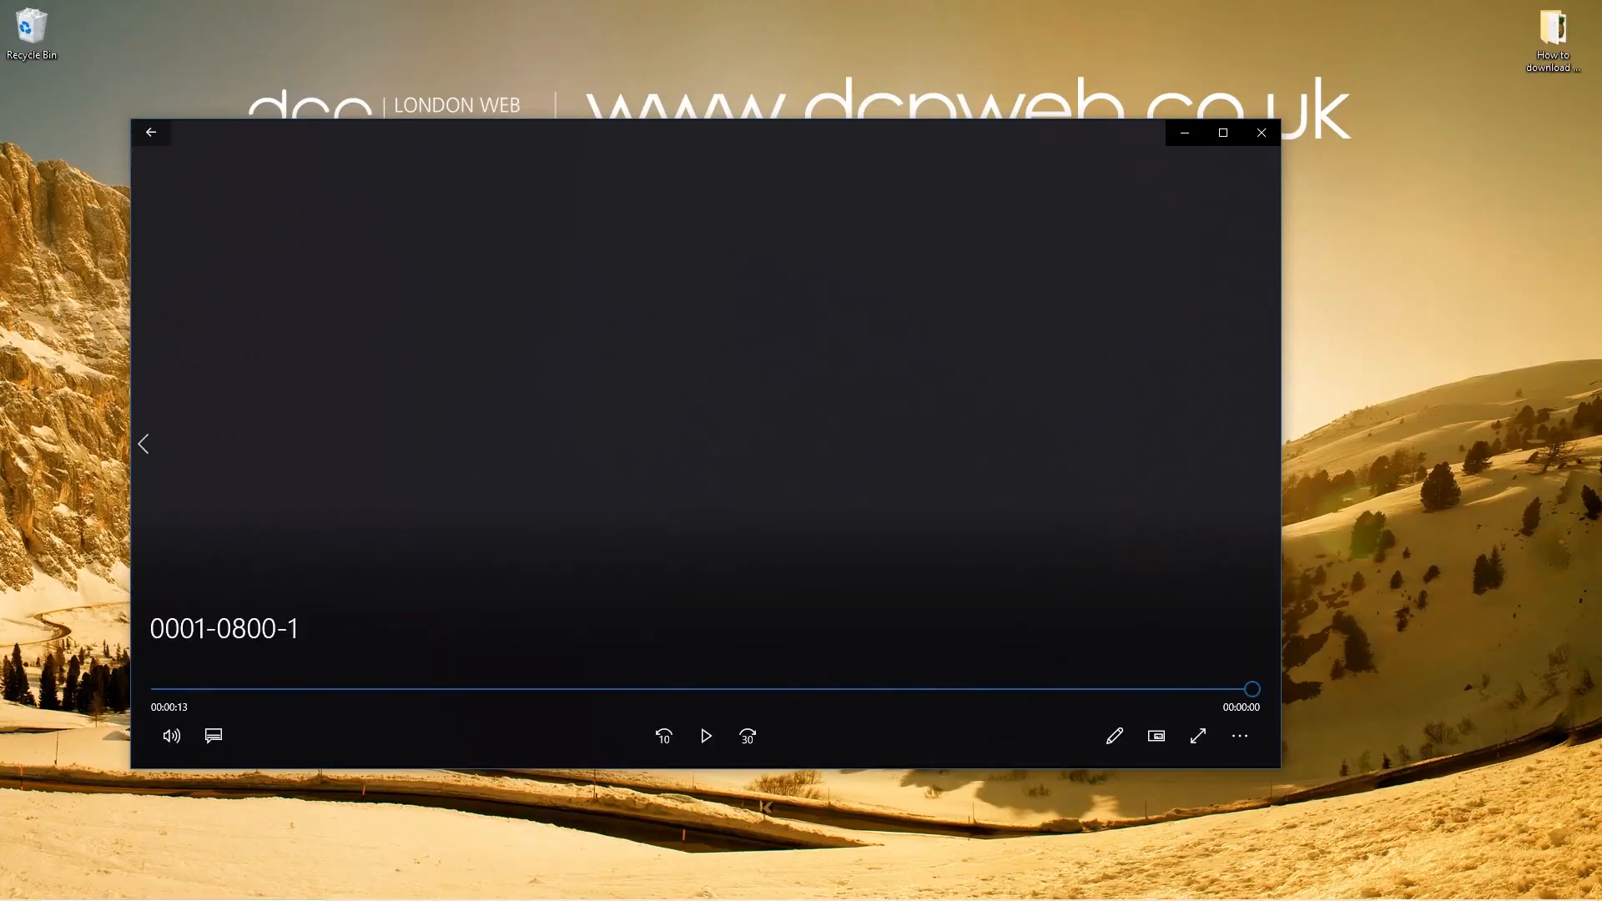
pyautogui.click(705, 743)
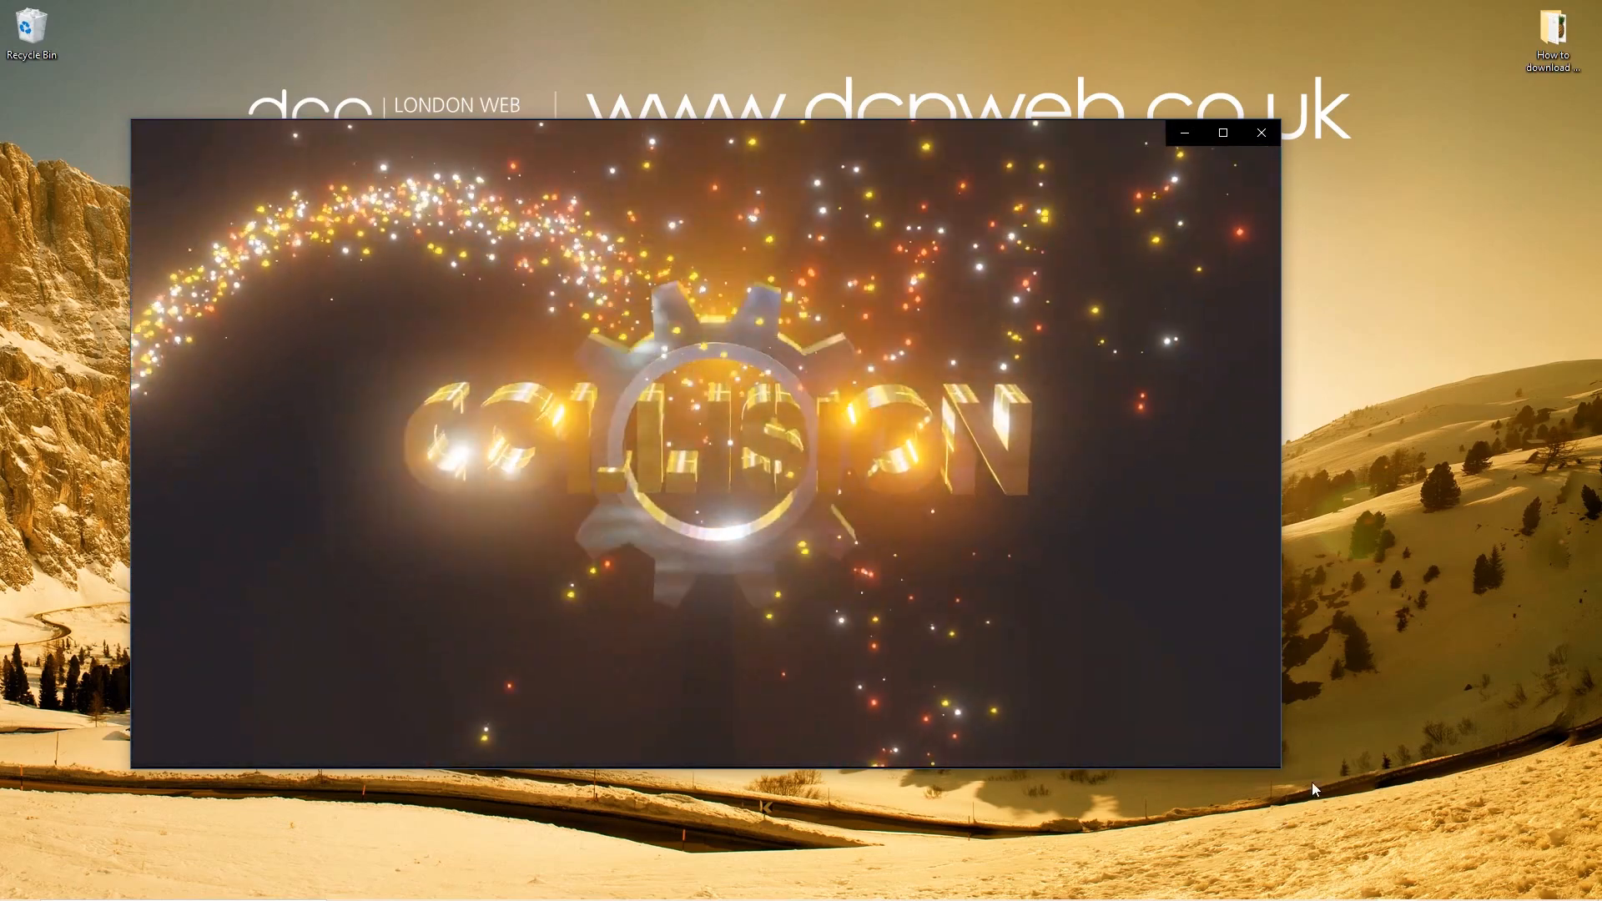
pyautogui.moveTo(1280, 769); pyautogui.dragTo(822, 578)
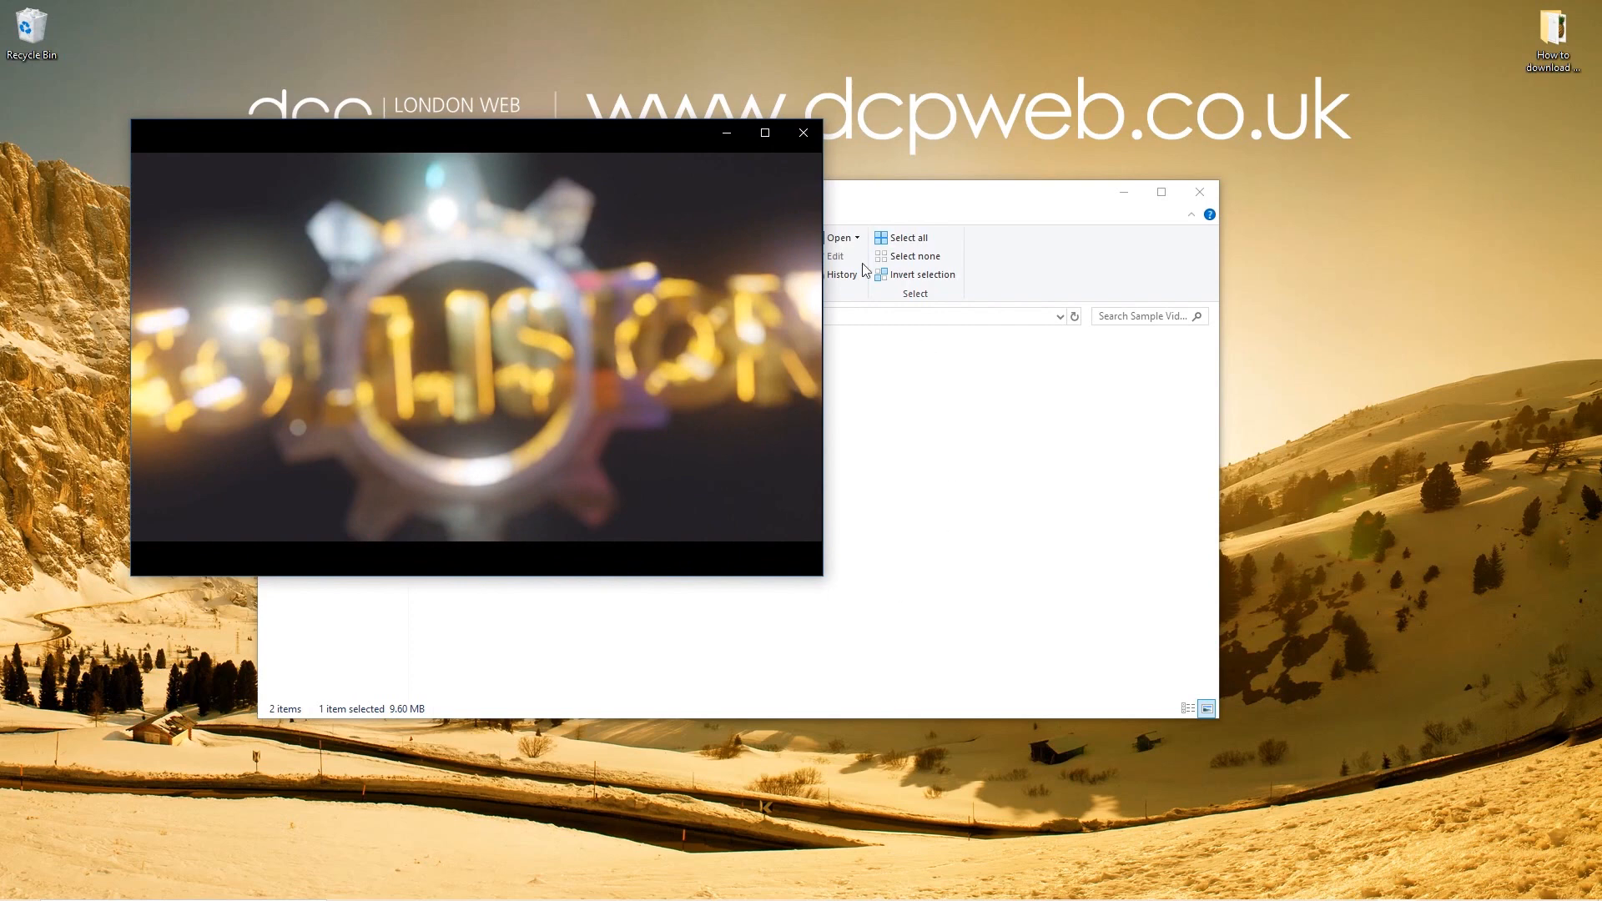
pyautogui.click(803, 133)
# Play the original 0001-0800.avi in full screen for comparison and close the player
pyautogui.click(472, 413)
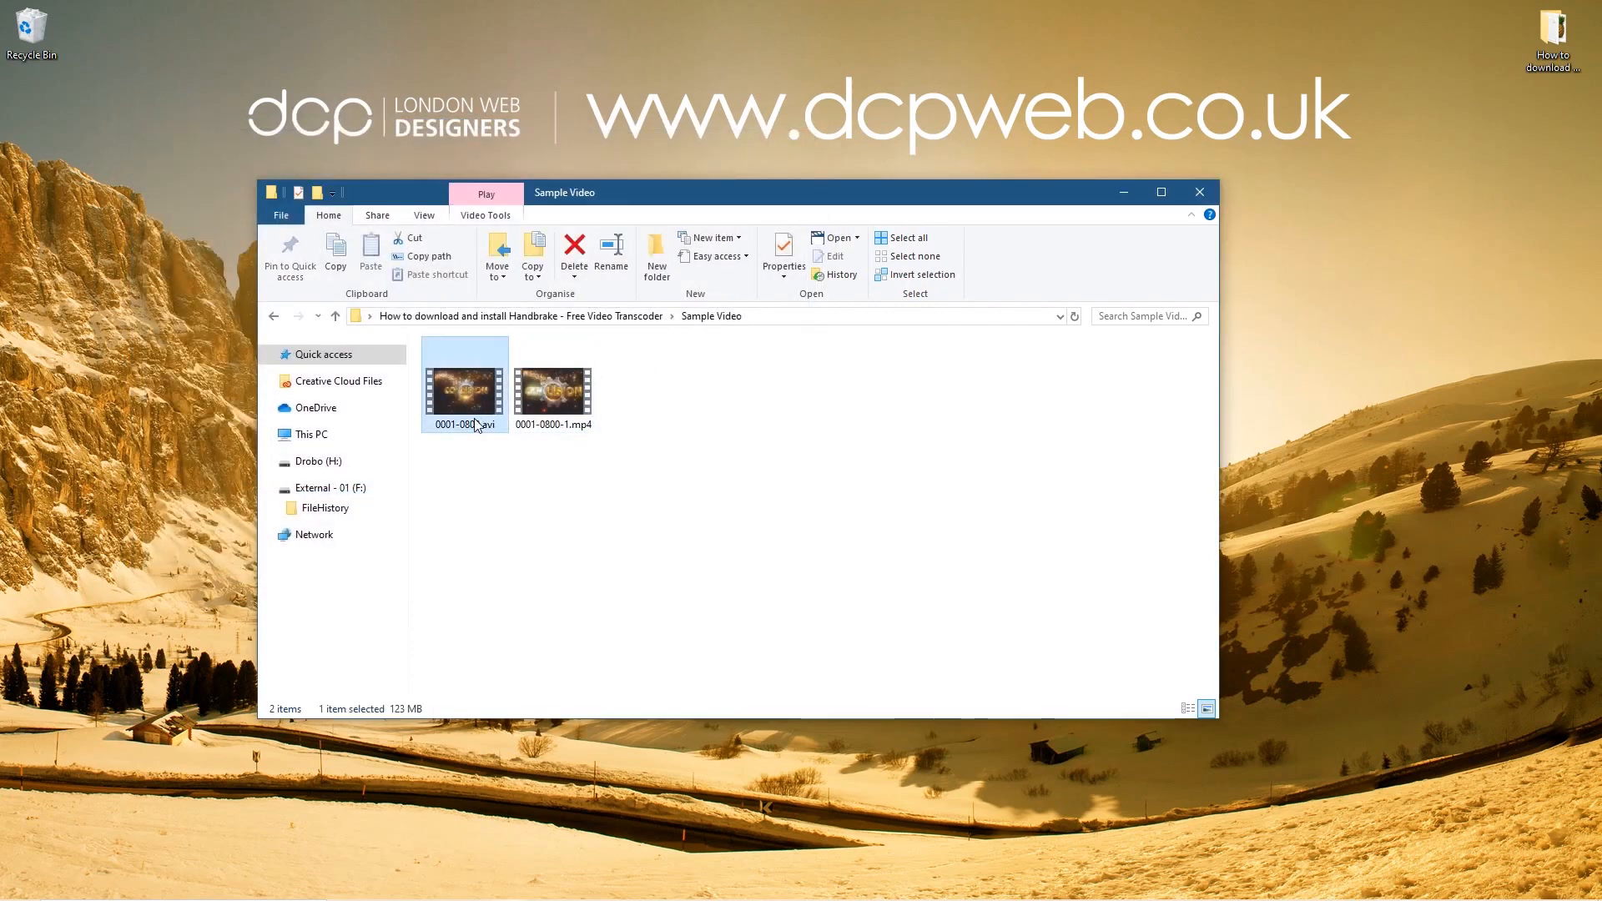
pyautogui.doubleClick(471, 404)
pyautogui.doubleClick(652, 351)
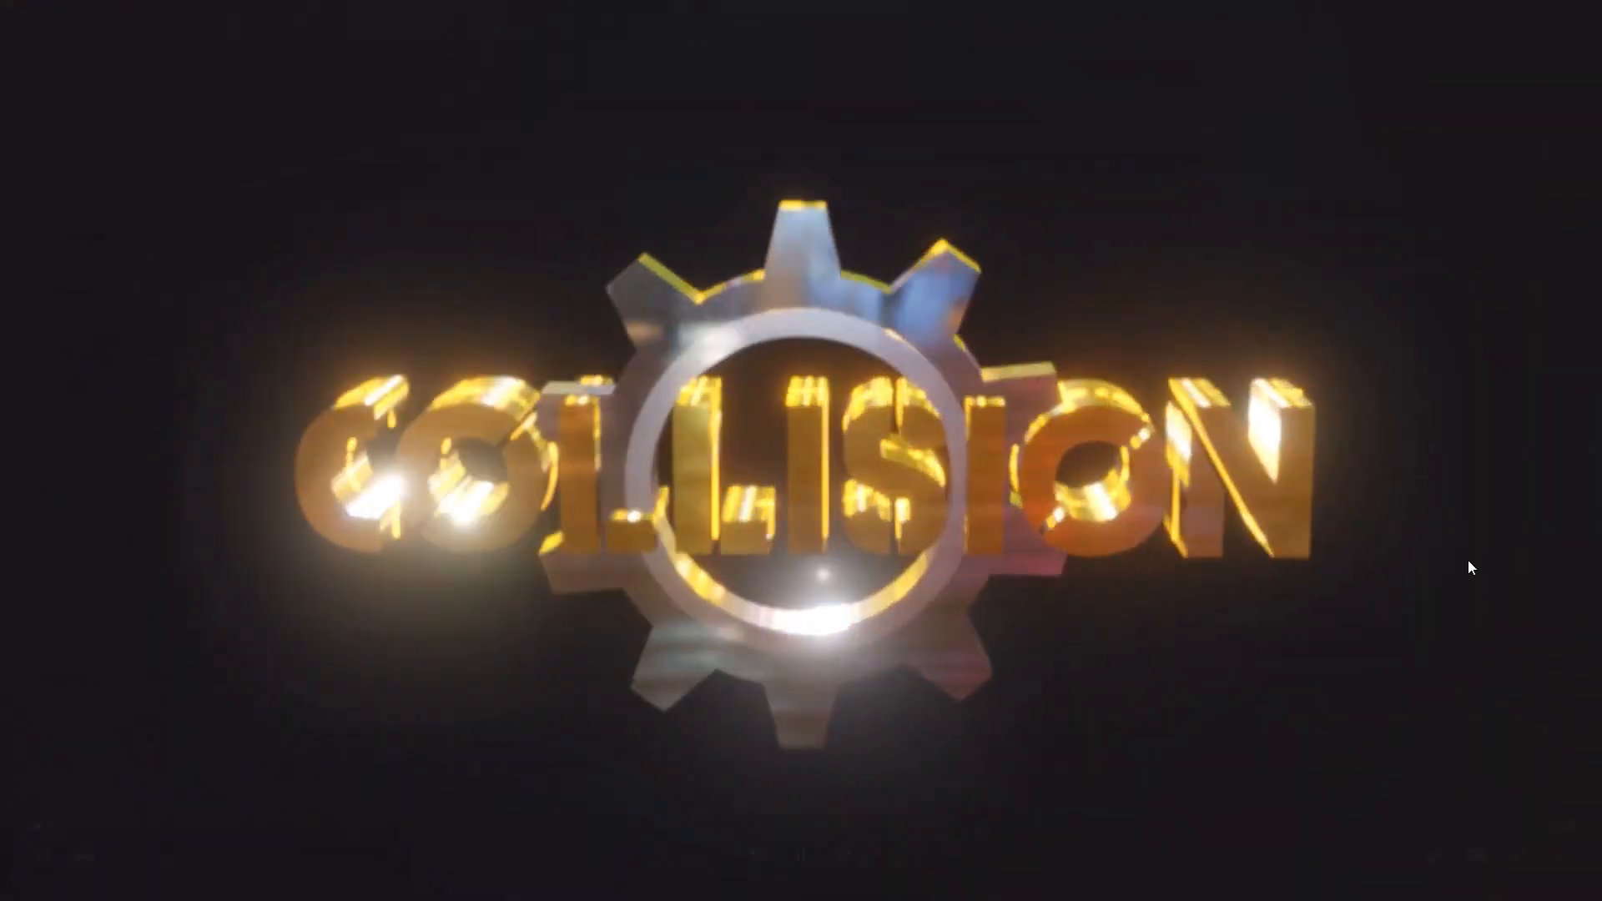
pyautogui.moveTo(965, 449)
pyautogui.press('Escape')
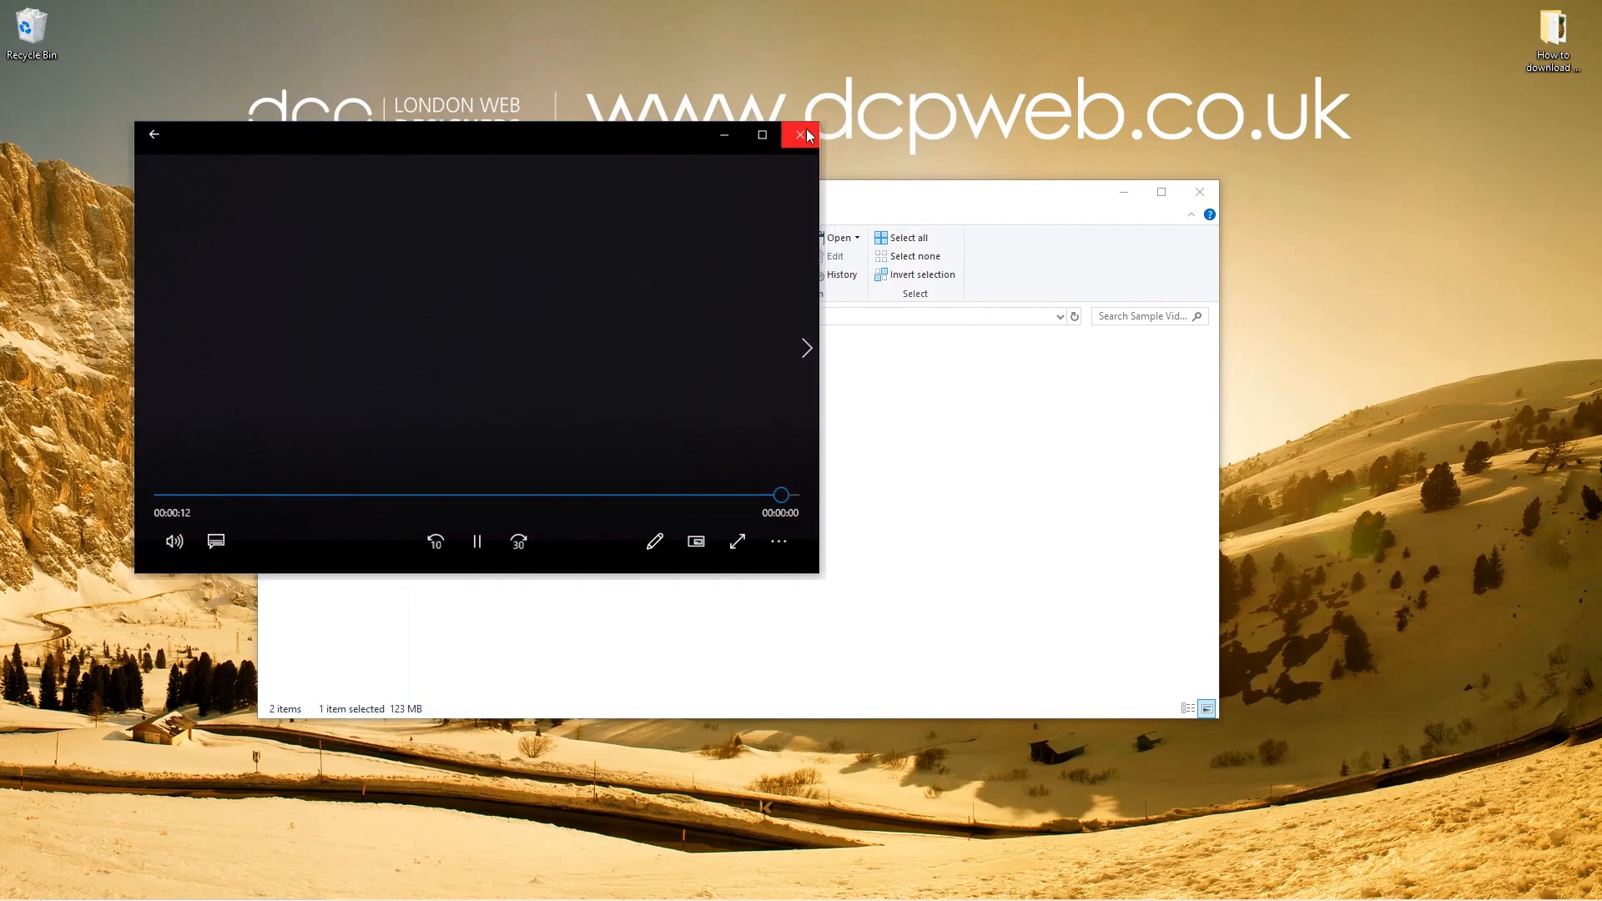
pyautogui.click(793, 132)
# Go back to the HandBrake tutorial folder and delete the HandBrake-1.3.0-x86_64-Win_GUI (1).exe installer
pyautogui.click(273, 316)
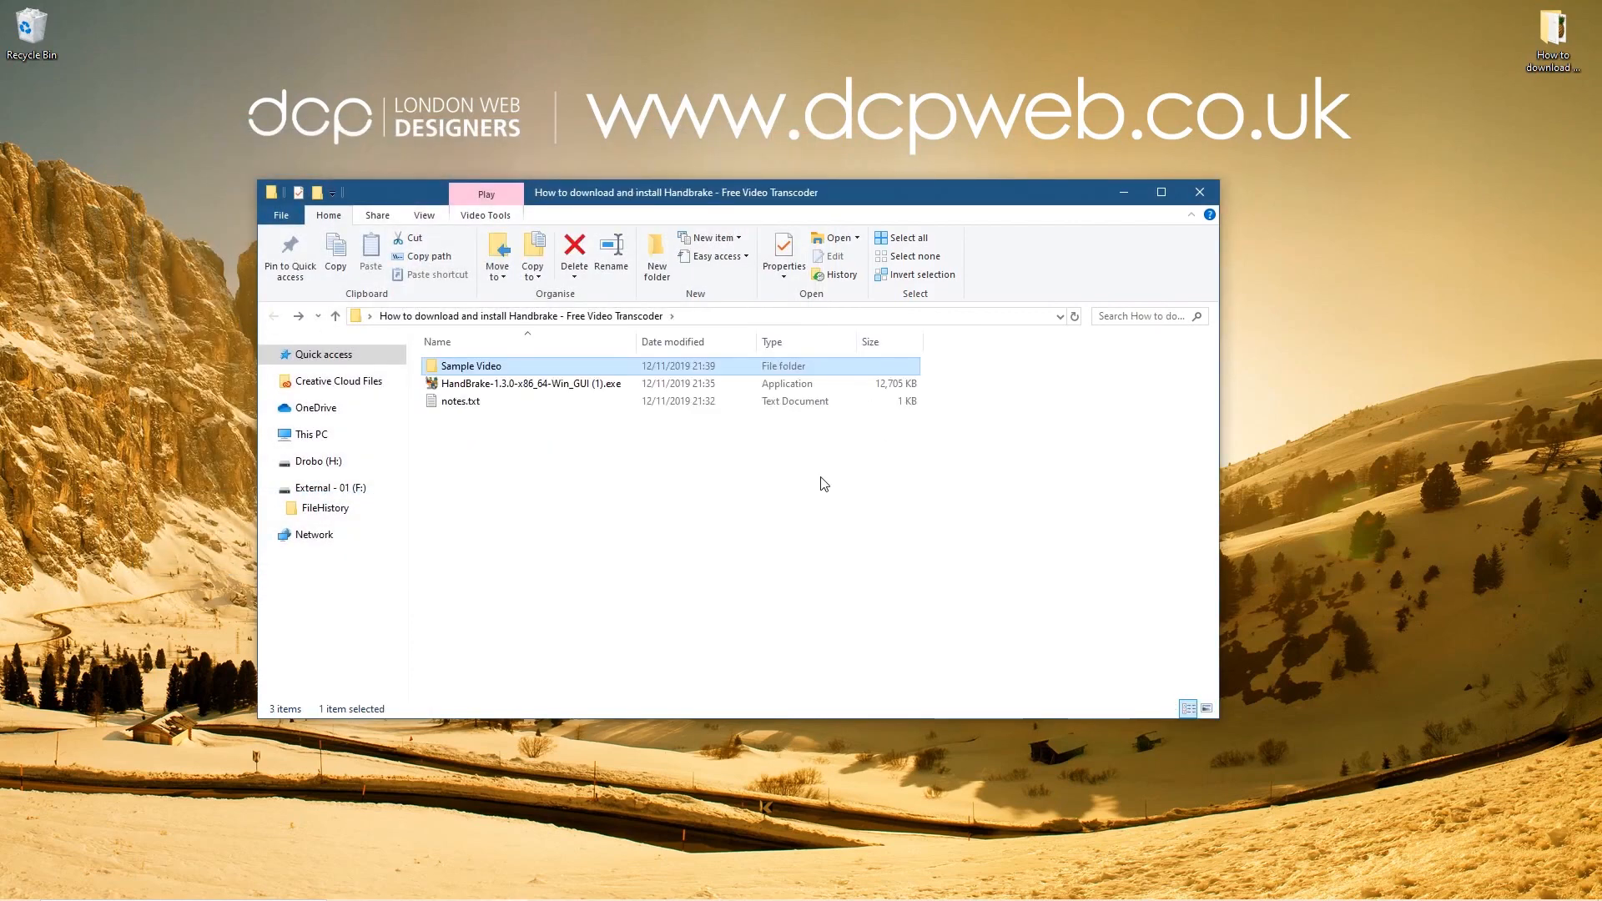
pyautogui.click(534, 384)
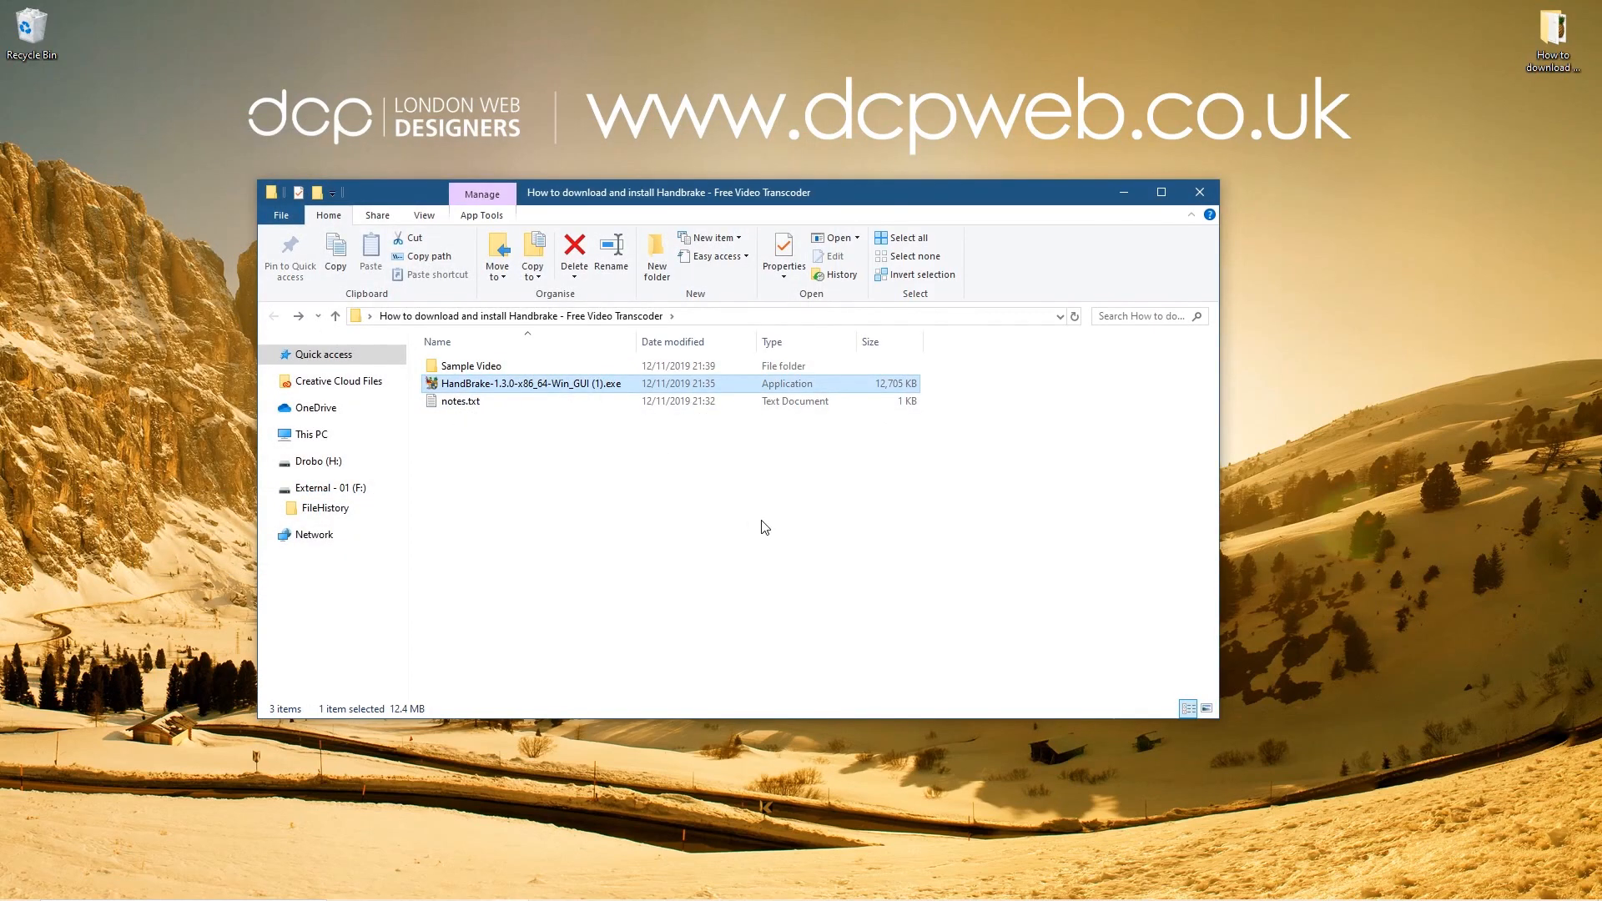
pyautogui.press('Delete')
# Reopen the Sample Video folder and check the sizes of the AVI and MP4 files again
pyautogui.doubleClick(471, 366)
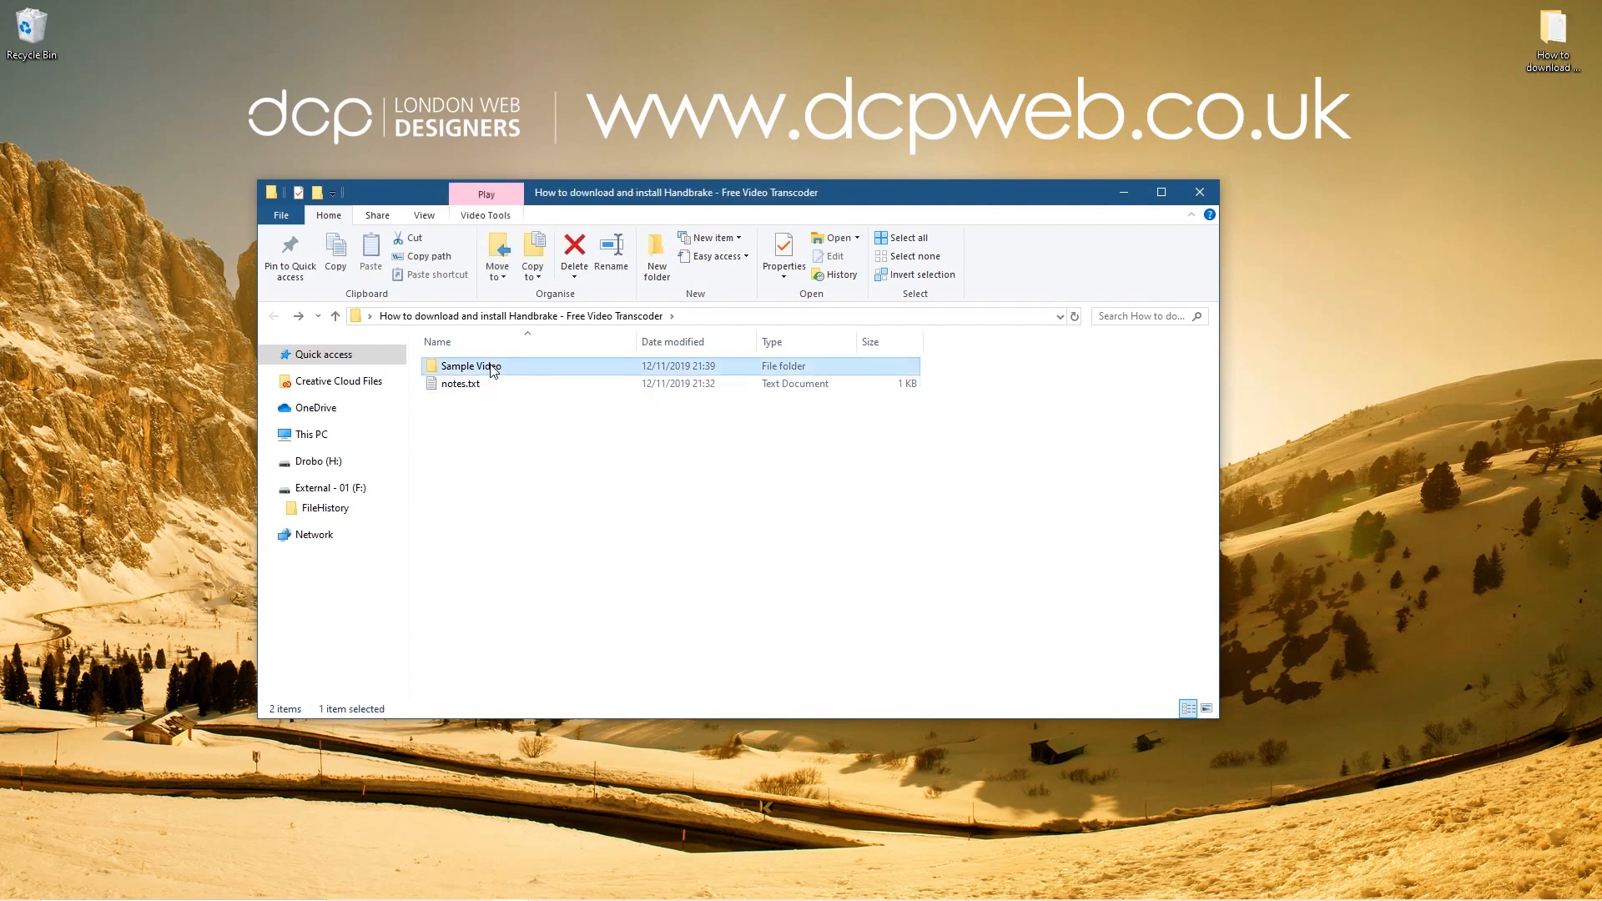
pyautogui.click(465, 392)
pyautogui.click(558, 409)
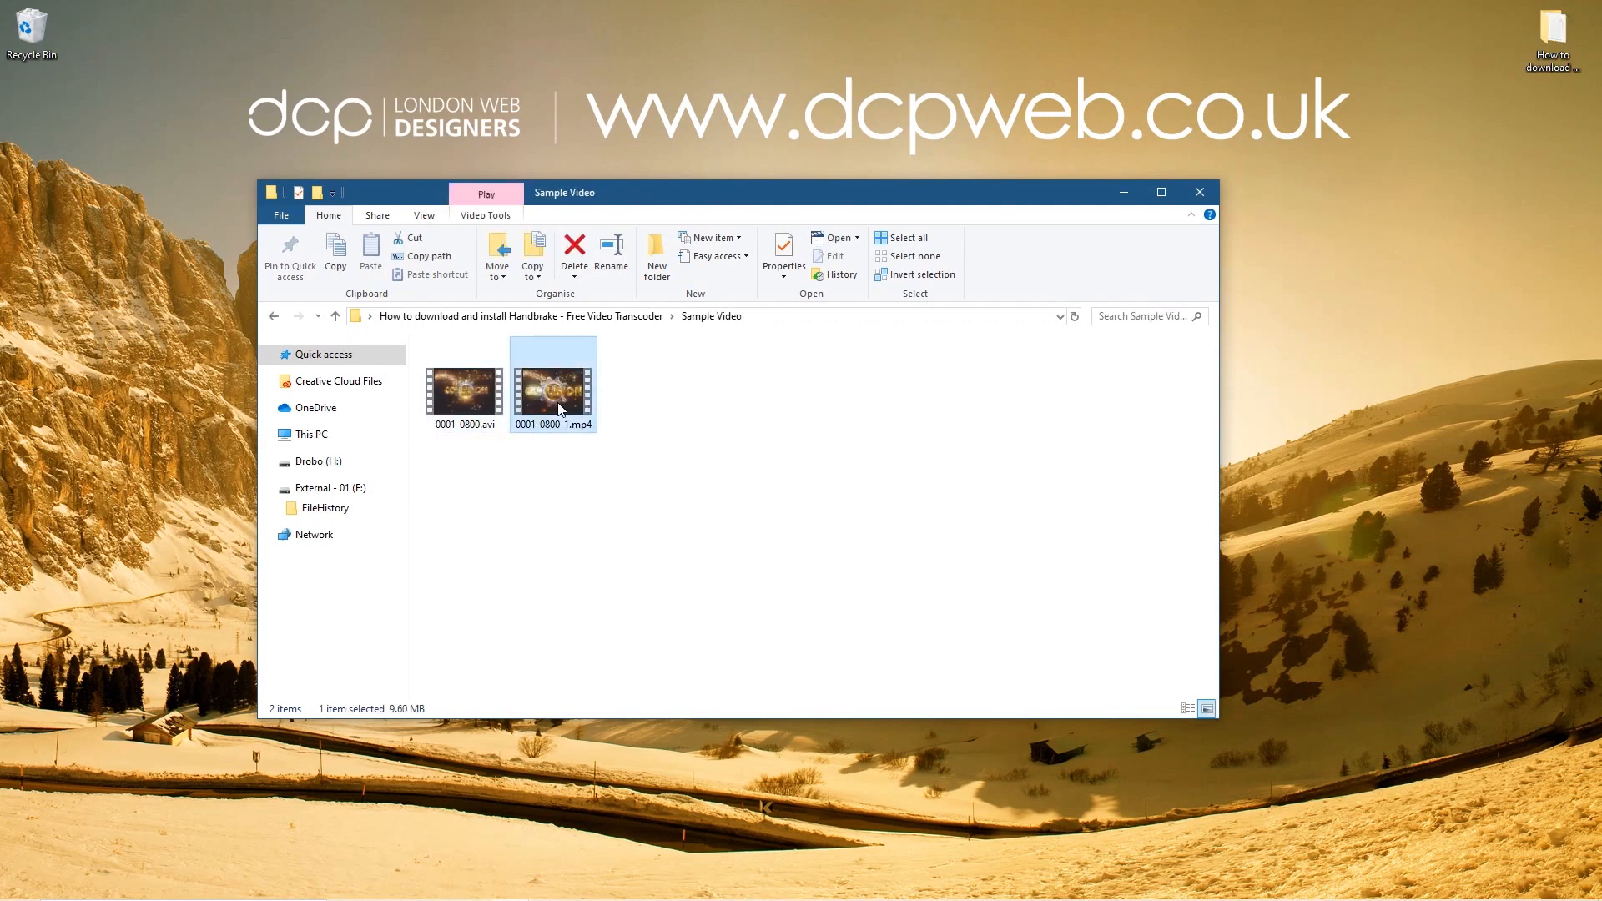
# Move the Sample Video window aside and launch HandBrake
pyautogui.moveTo(753, 196); pyautogui.dragTo(1001, 165)
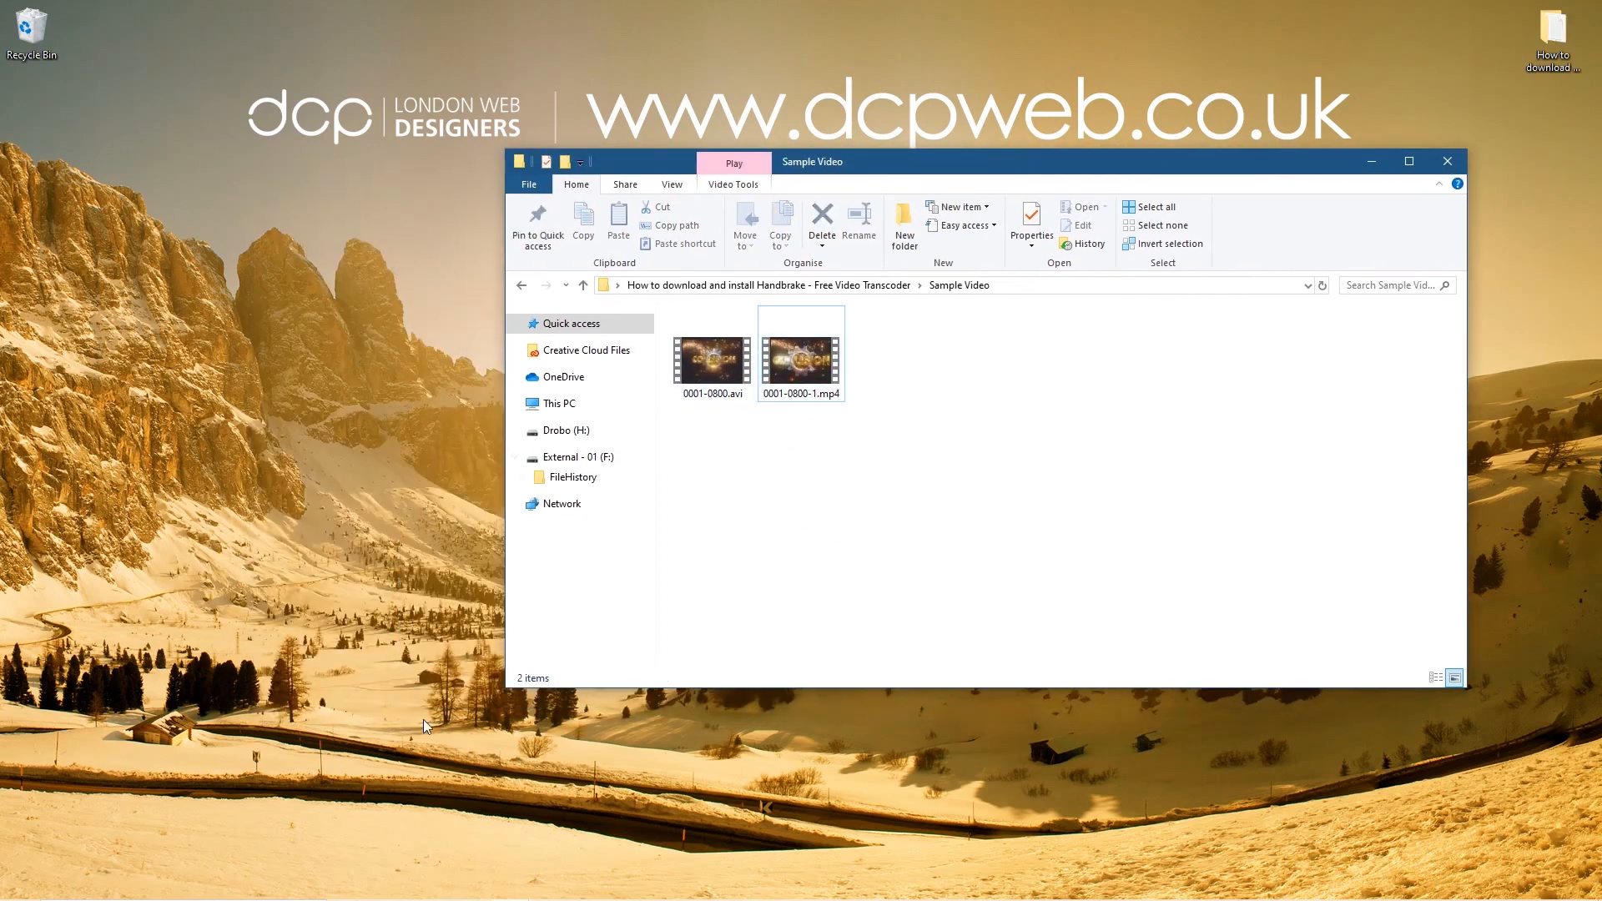
pyautogui.click(20, 884)
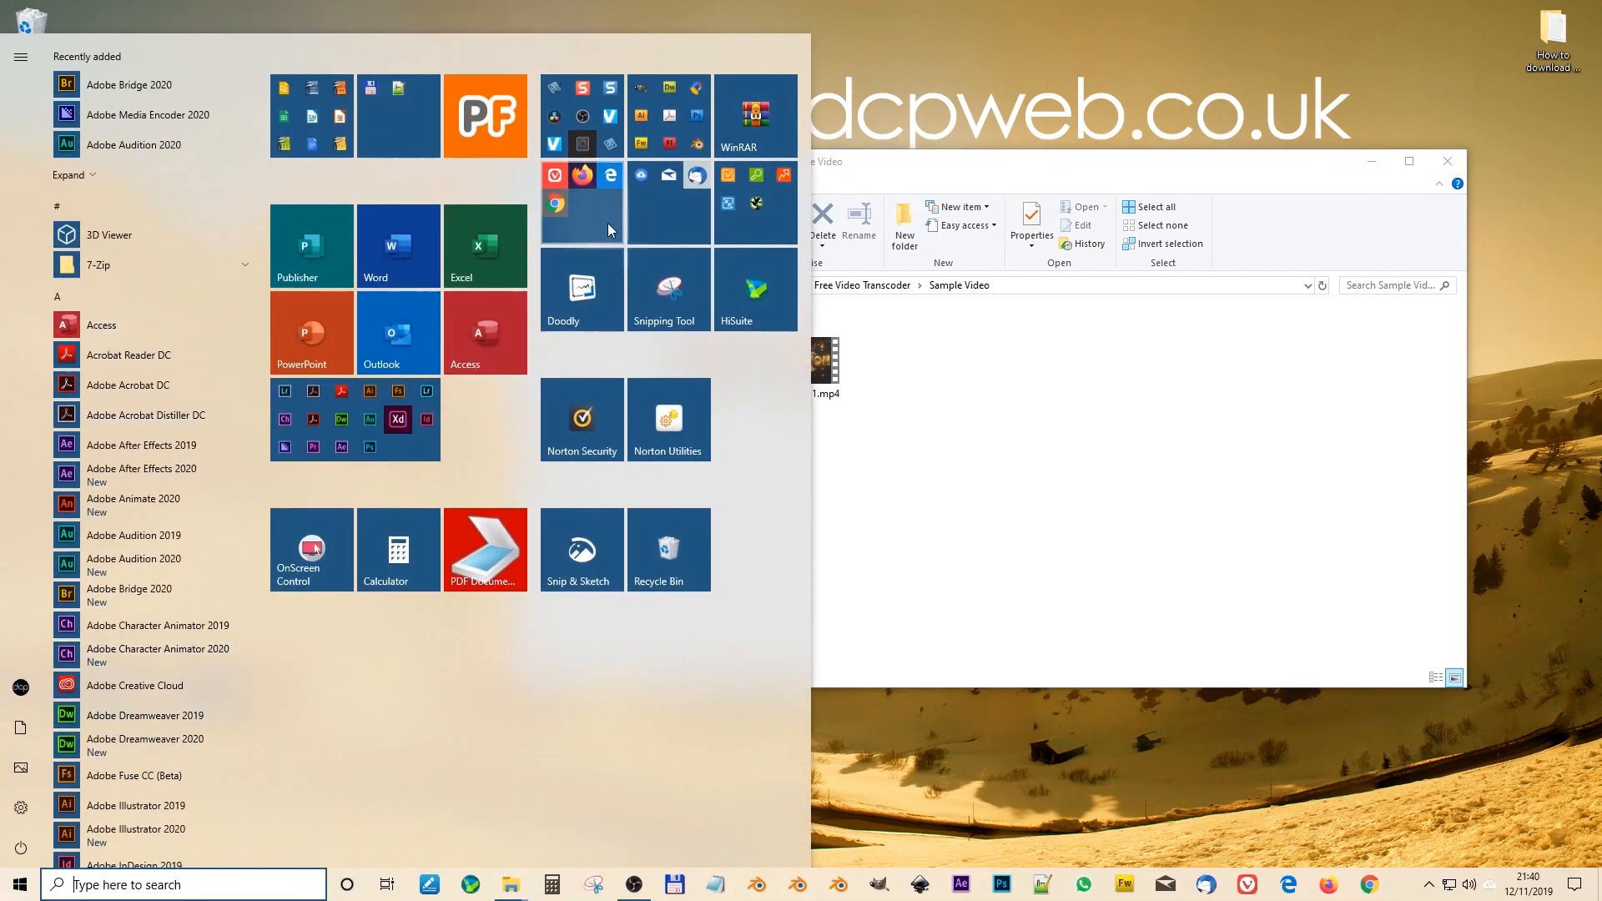
pyautogui.click(596, 127)
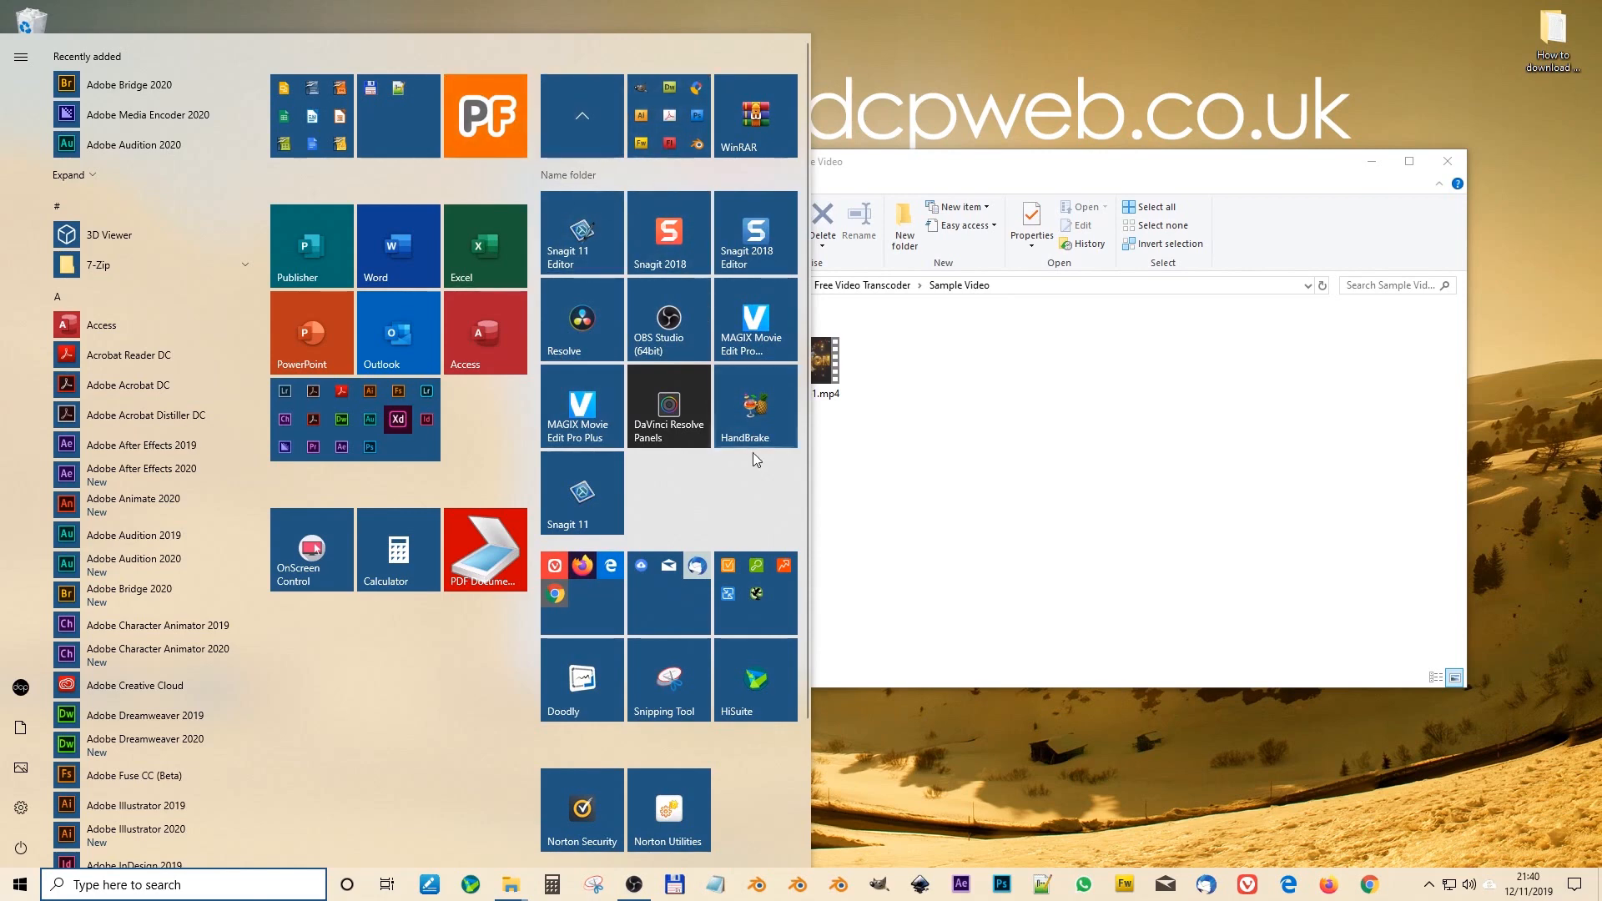
pyautogui.click(755, 413)
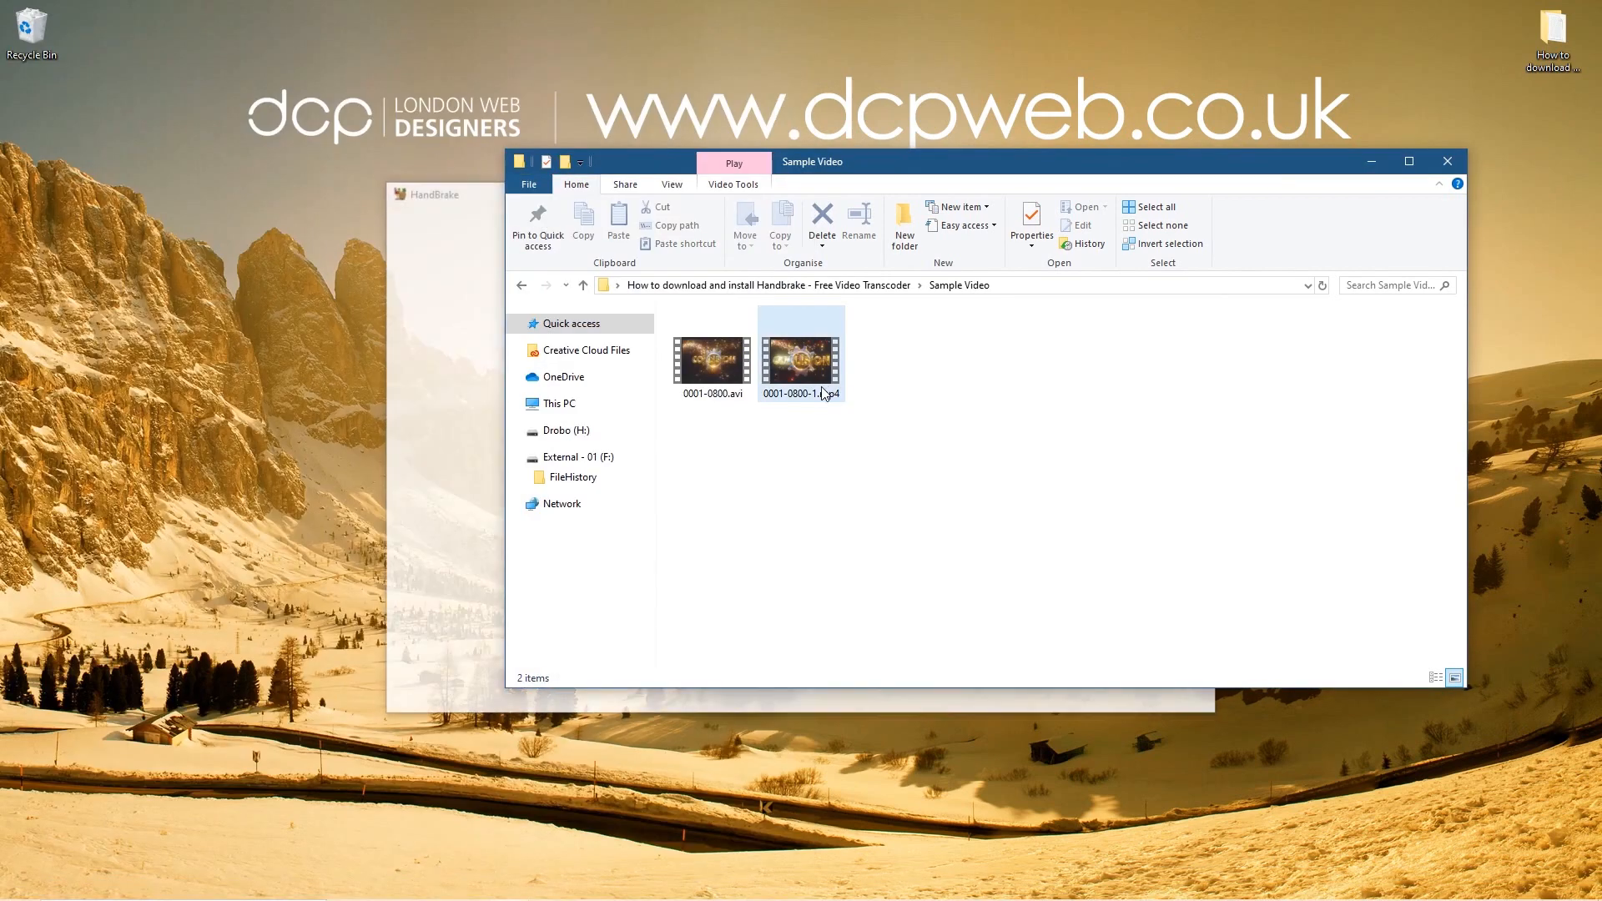
# Place HandBrake and the Sample Video folder side by side and load 0001-0800.avi into HandBrake as the source
pyautogui.moveTo(968, 165); pyautogui.dragTo(1325, 163)
pyautogui.moveTo(685, 197); pyautogui.dragTo(2, 368)
pyautogui.click(1134, 317)
pyautogui.click(1055, 216)
pyautogui.moveTo(1039, 224); pyautogui.dragTo(668, 501)
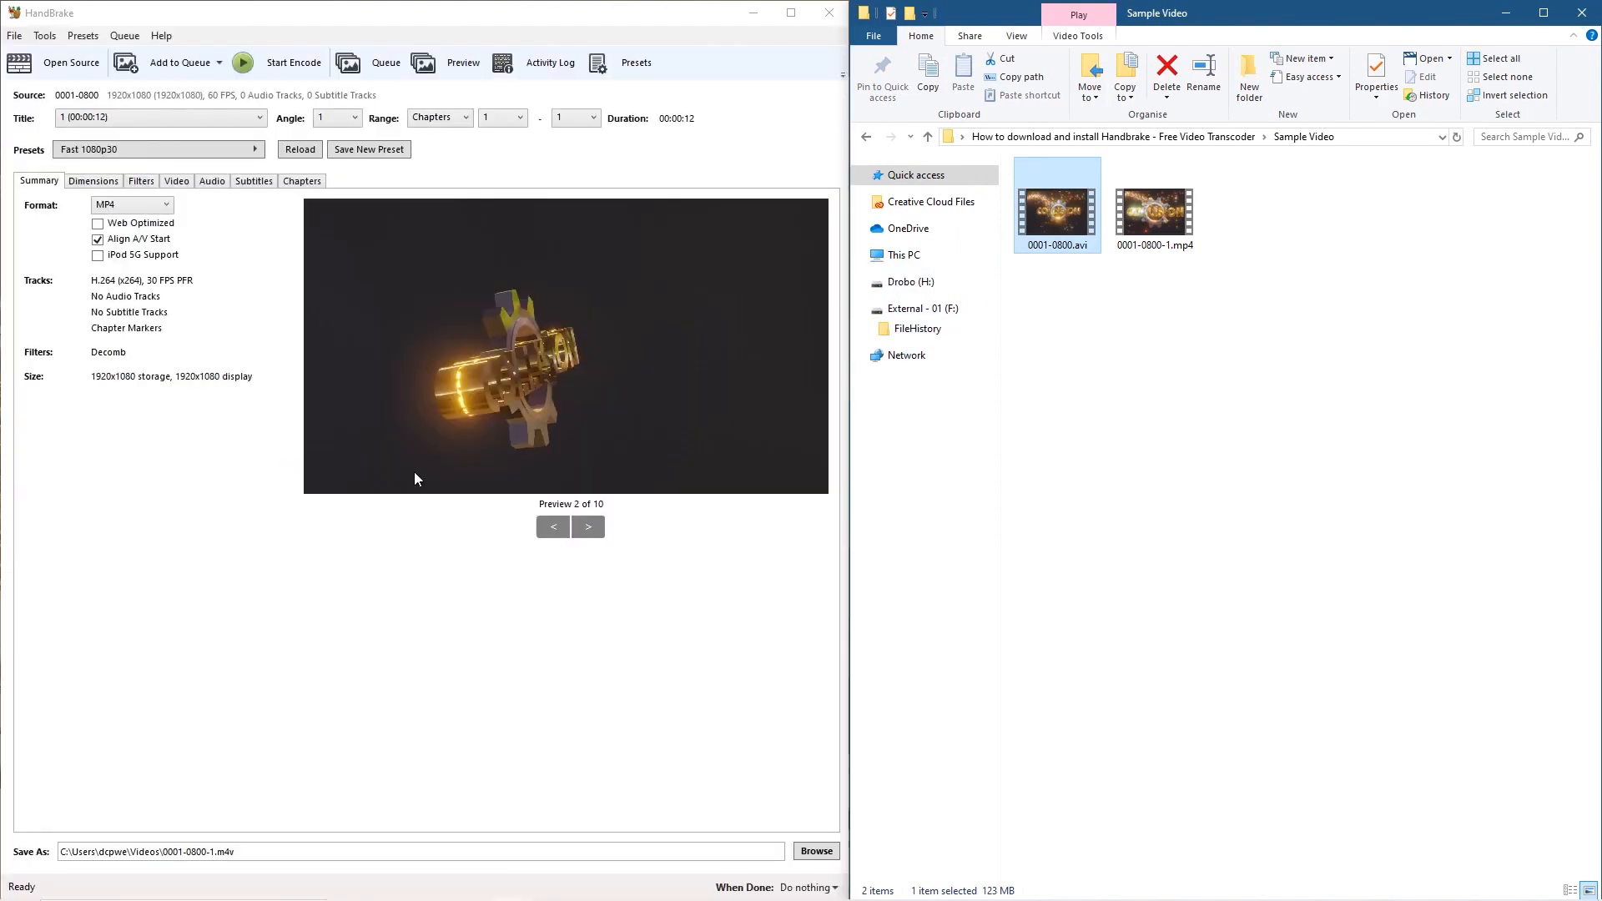
# Set the video's constant quality to lossless RF 0
pyautogui.click(141, 182)
pyautogui.click(176, 183)
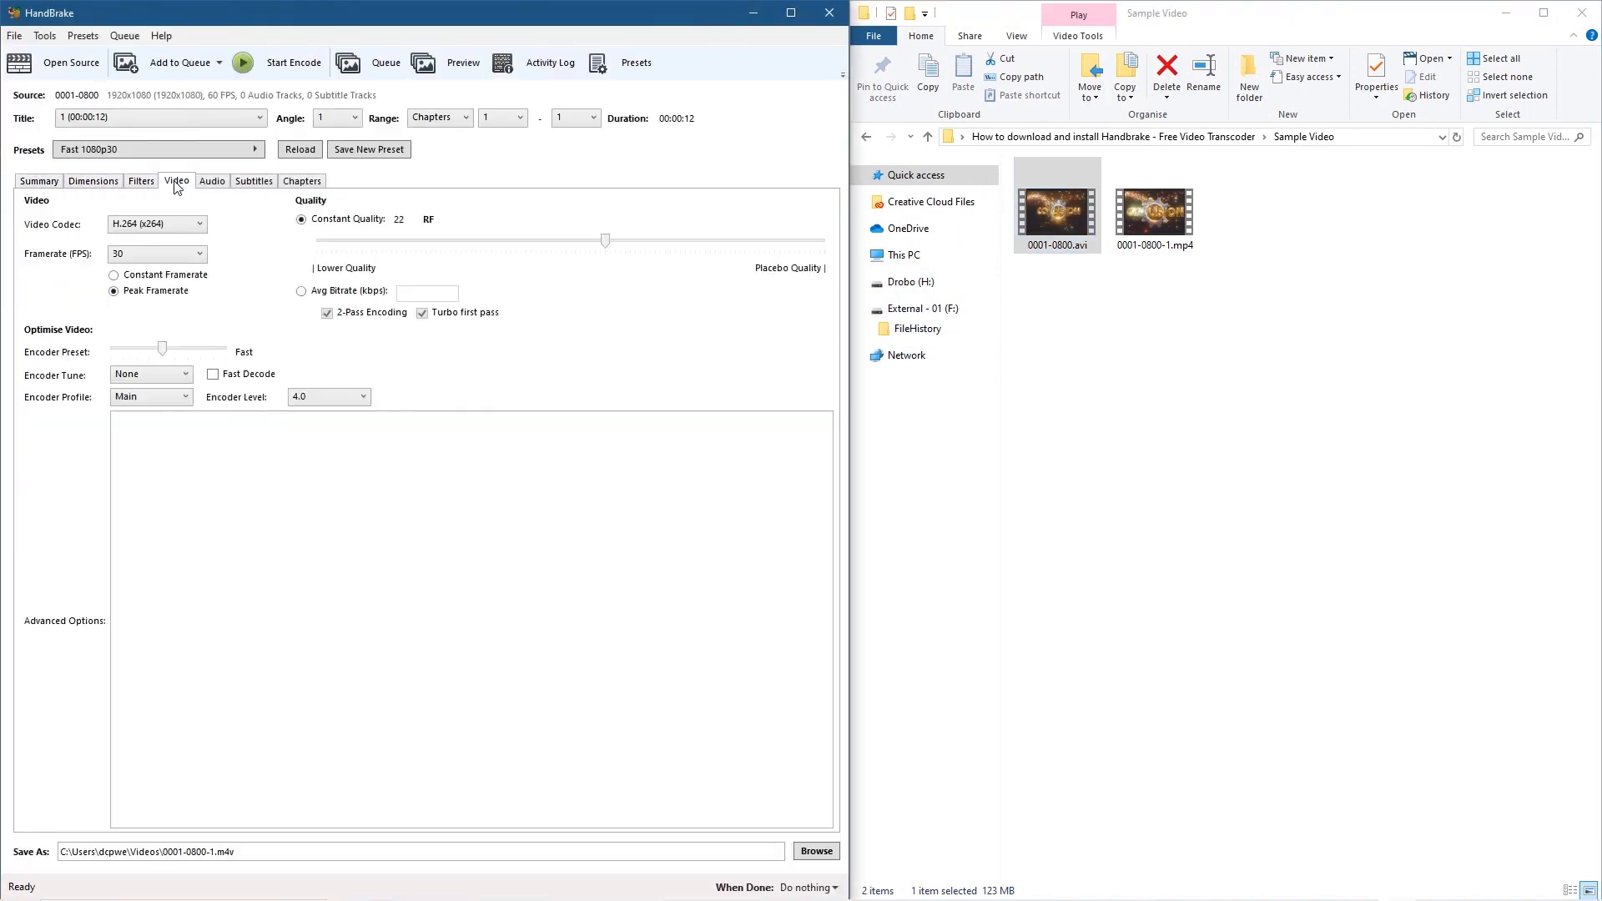
pyautogui.moveTo(605, 242); pyautogui.dragTo(515, 242)
pyautogui.moveTo(405, 241); pyautogui.dragTo(837, 281)
pyautogui.moveTo(509, 229)
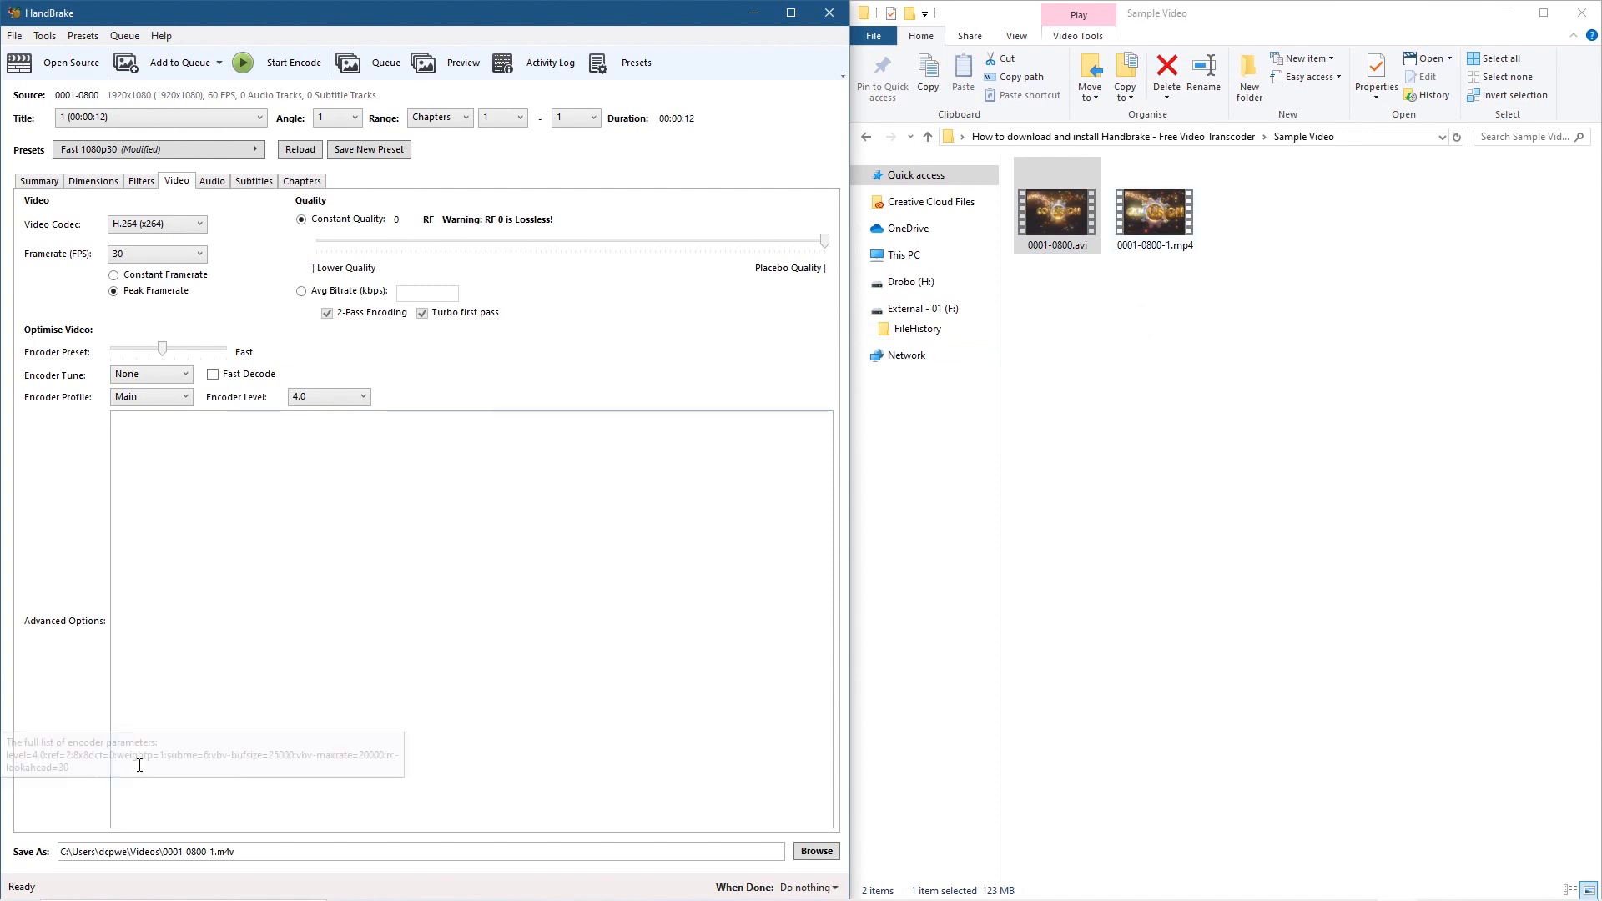
# Browse for the output destination and open the tutorial folder's Sample Video subfolder on the Desktop
pyautogui.click(817, 851)
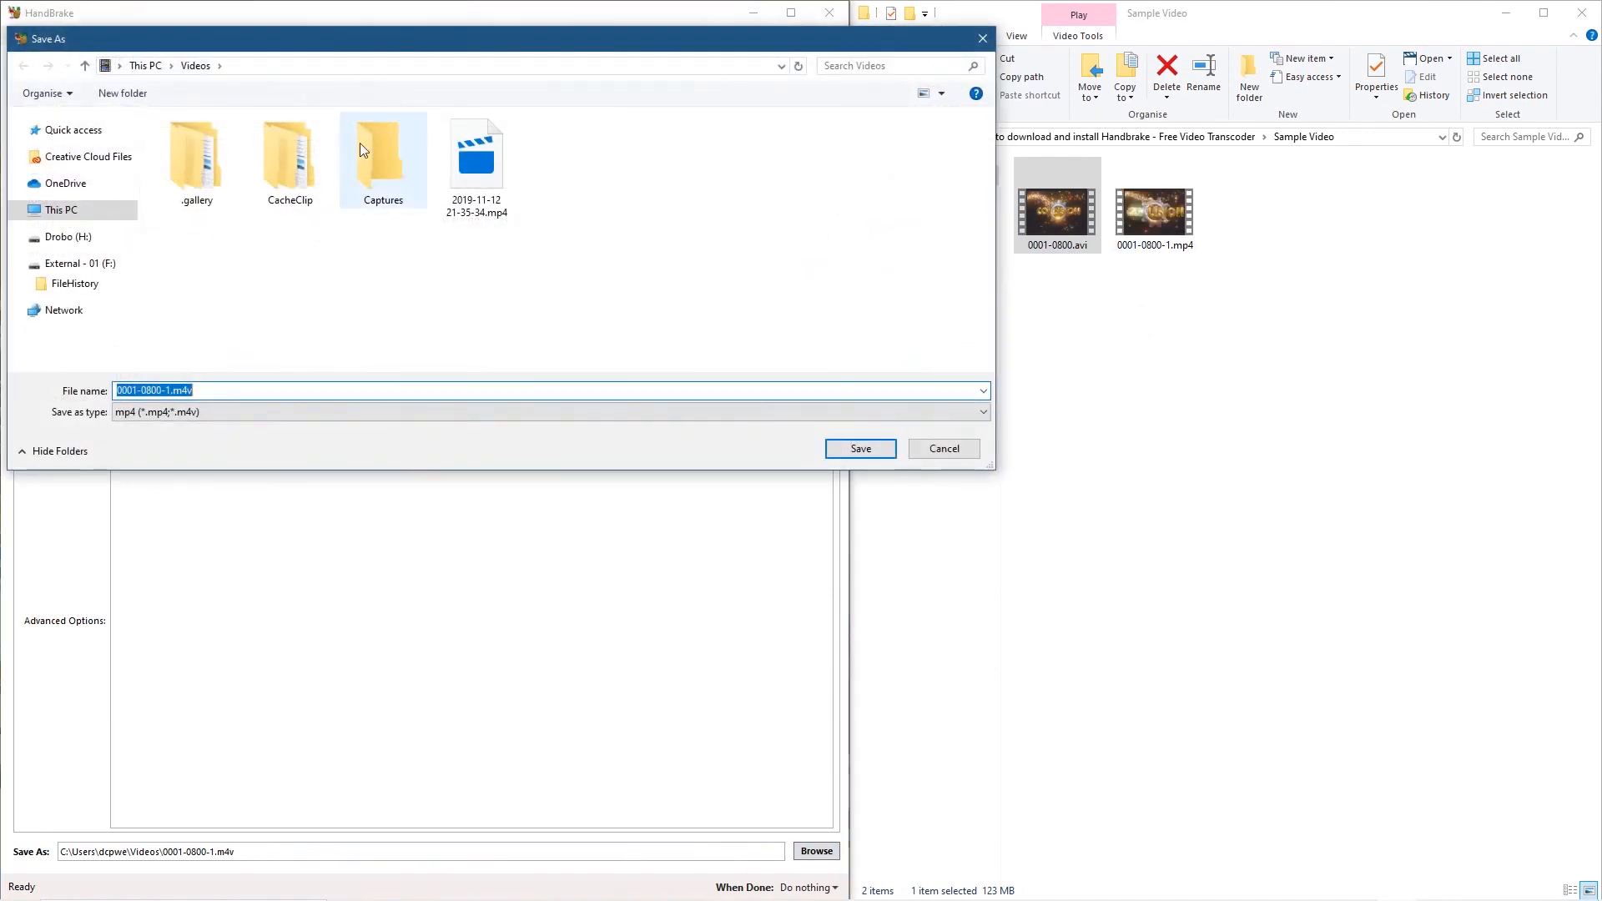
pyautogui.click(100, 210)
pyautogui.doubleClick(432, 162)
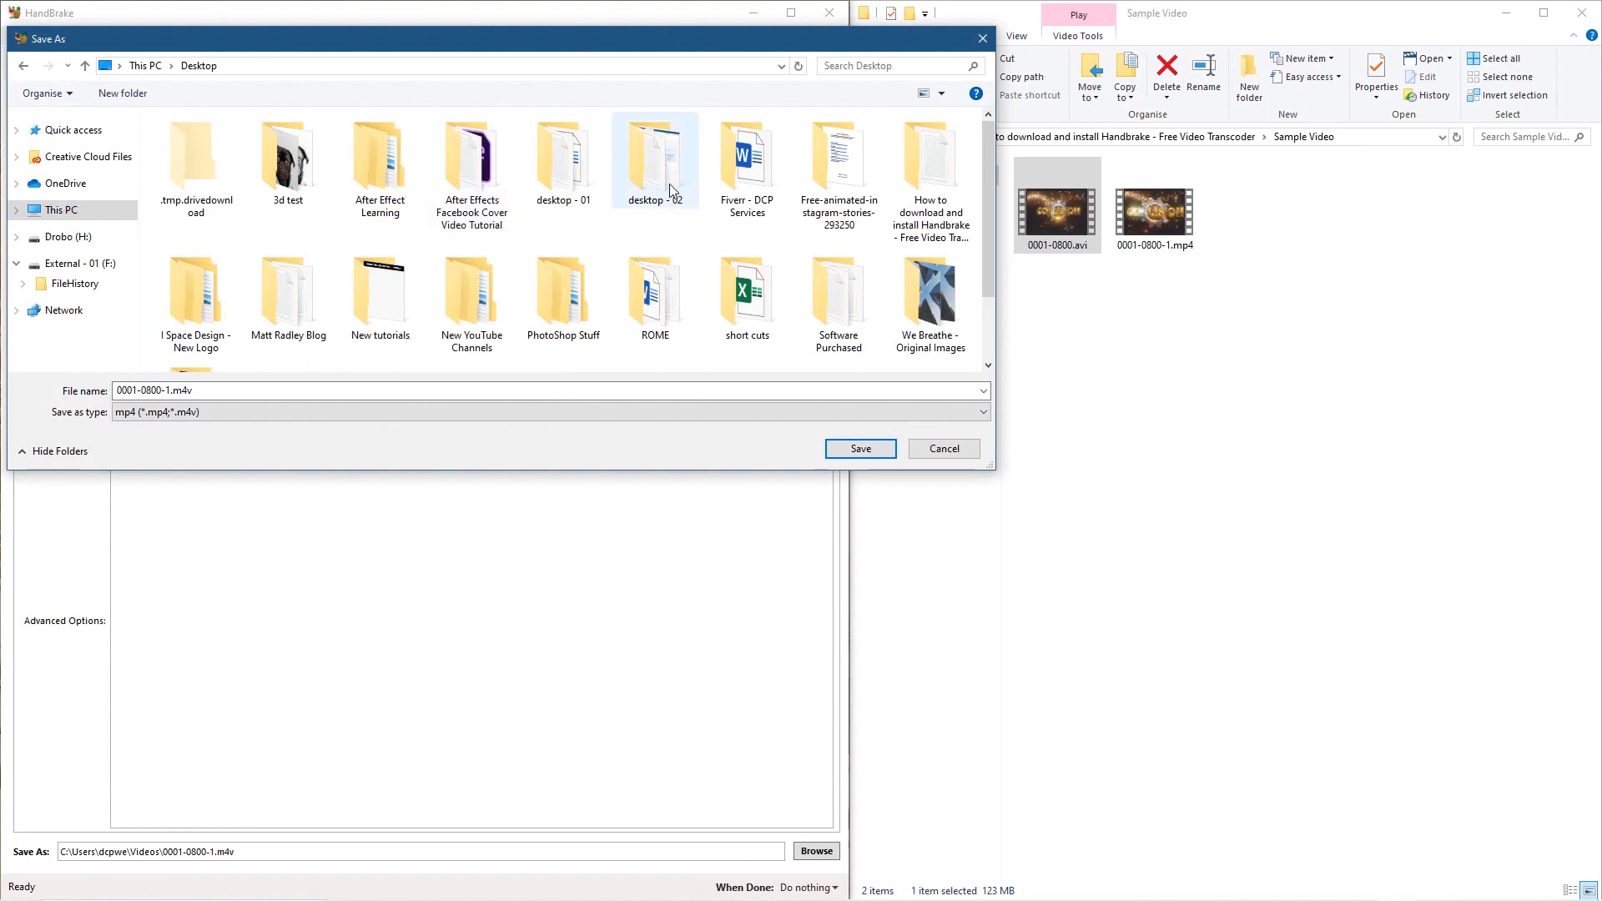
pyautogui.click(928, 184)
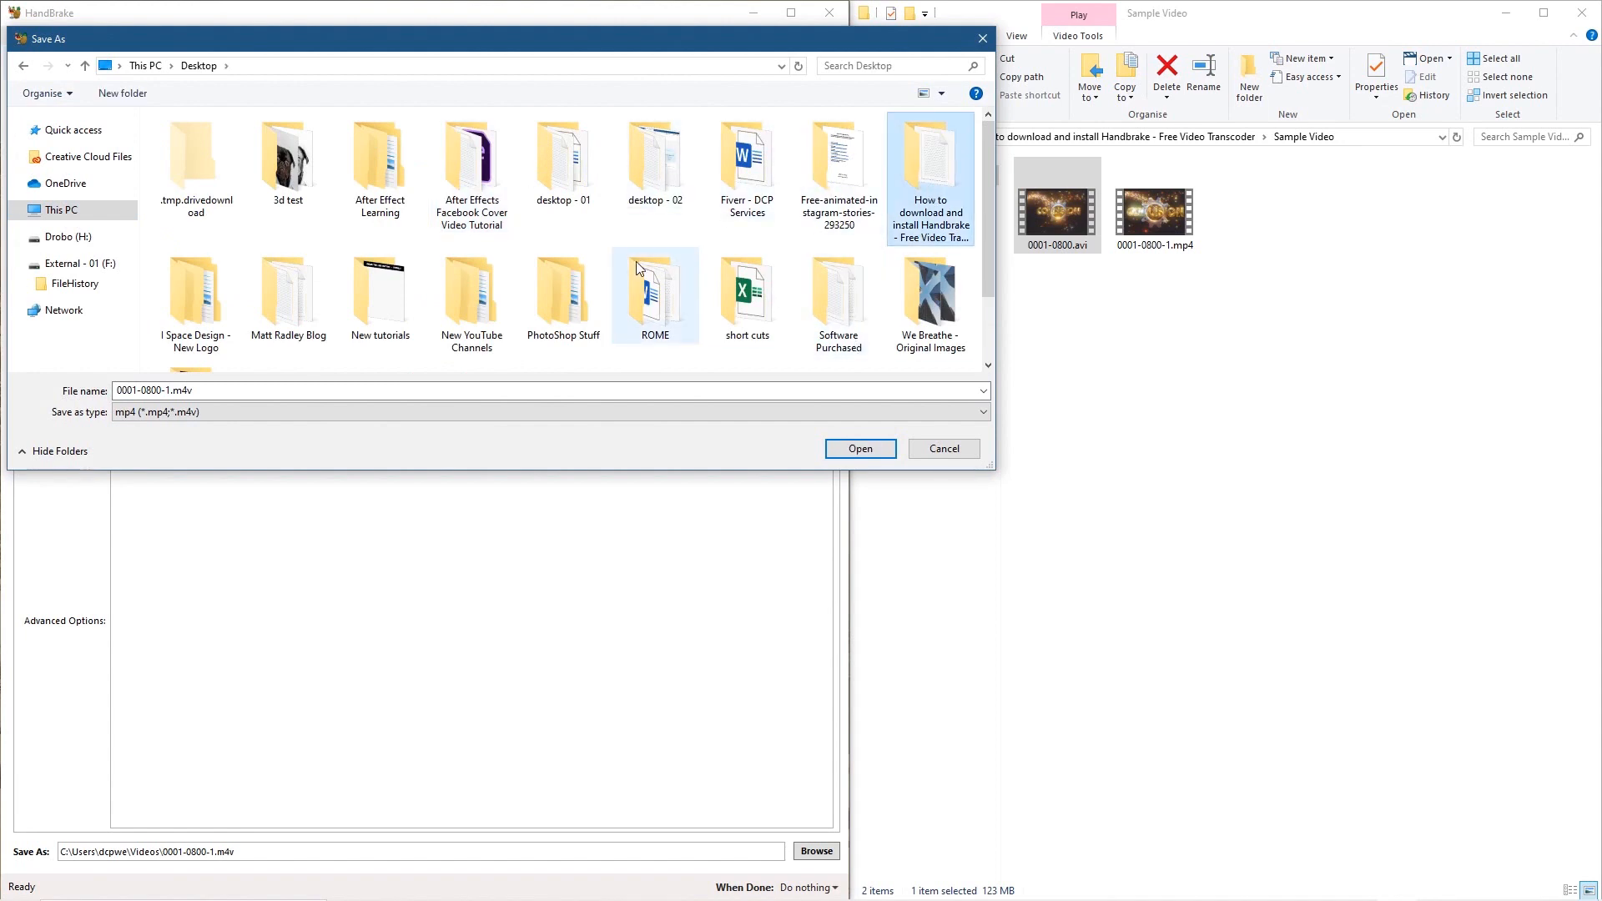
pyautogui.doubleClick(938, 177)
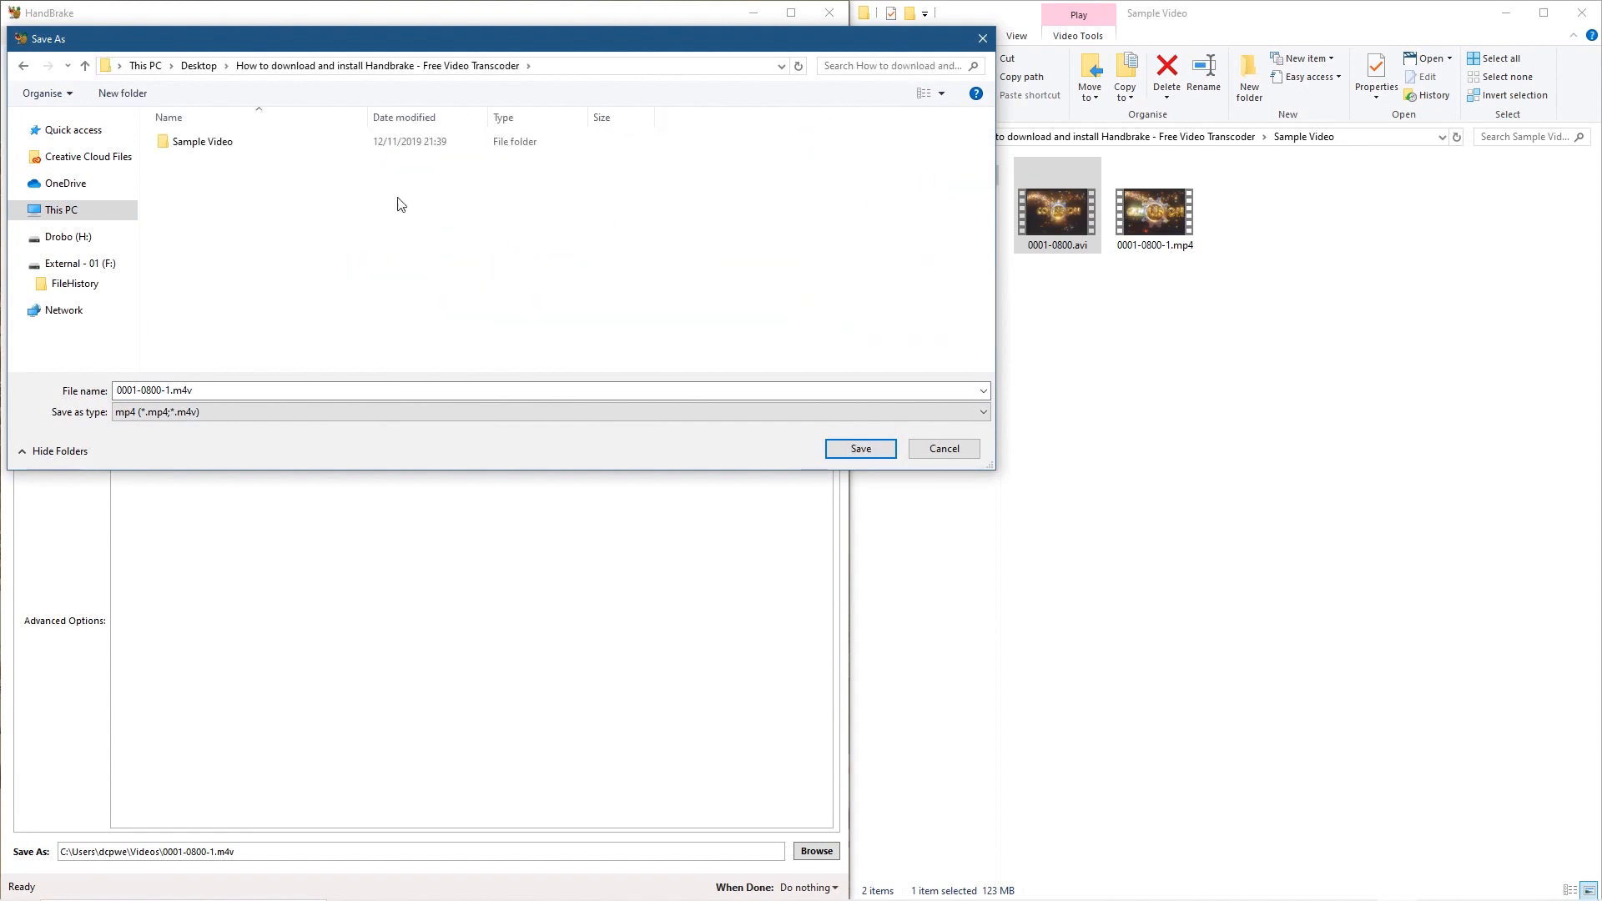
pyautogui.doubleClick(254, 144)
# Name the output file 0001-0800-1-lossless-mp4 and save the destination
pyautogui.click(188, 391)
pyautogui.click(175, 390)
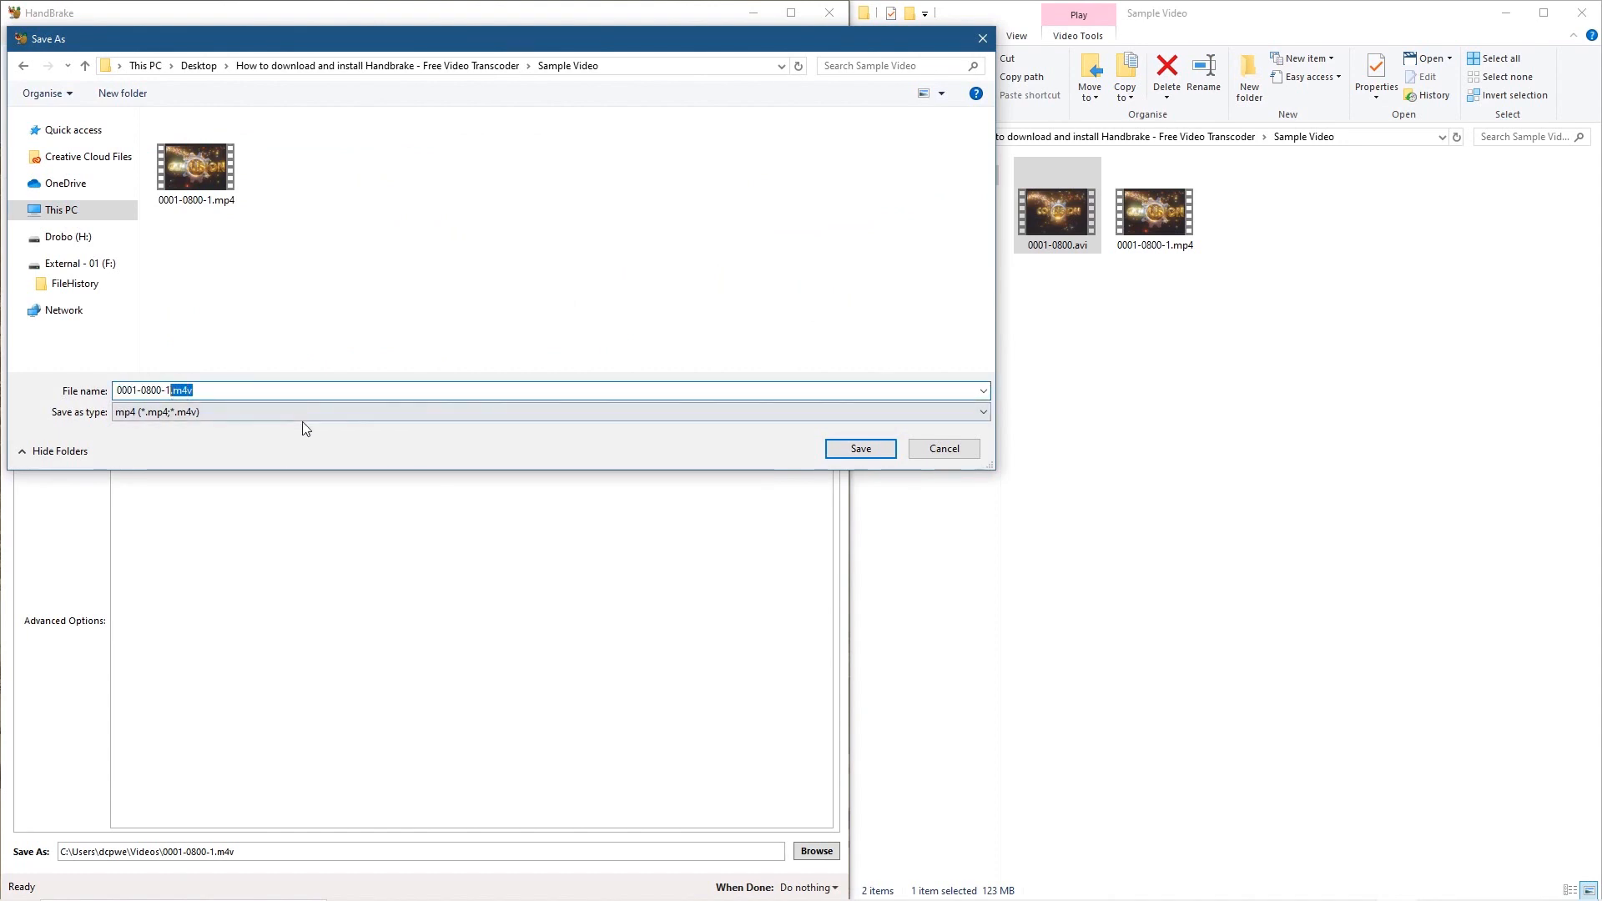
pyautogui.write('-lossless-mp')
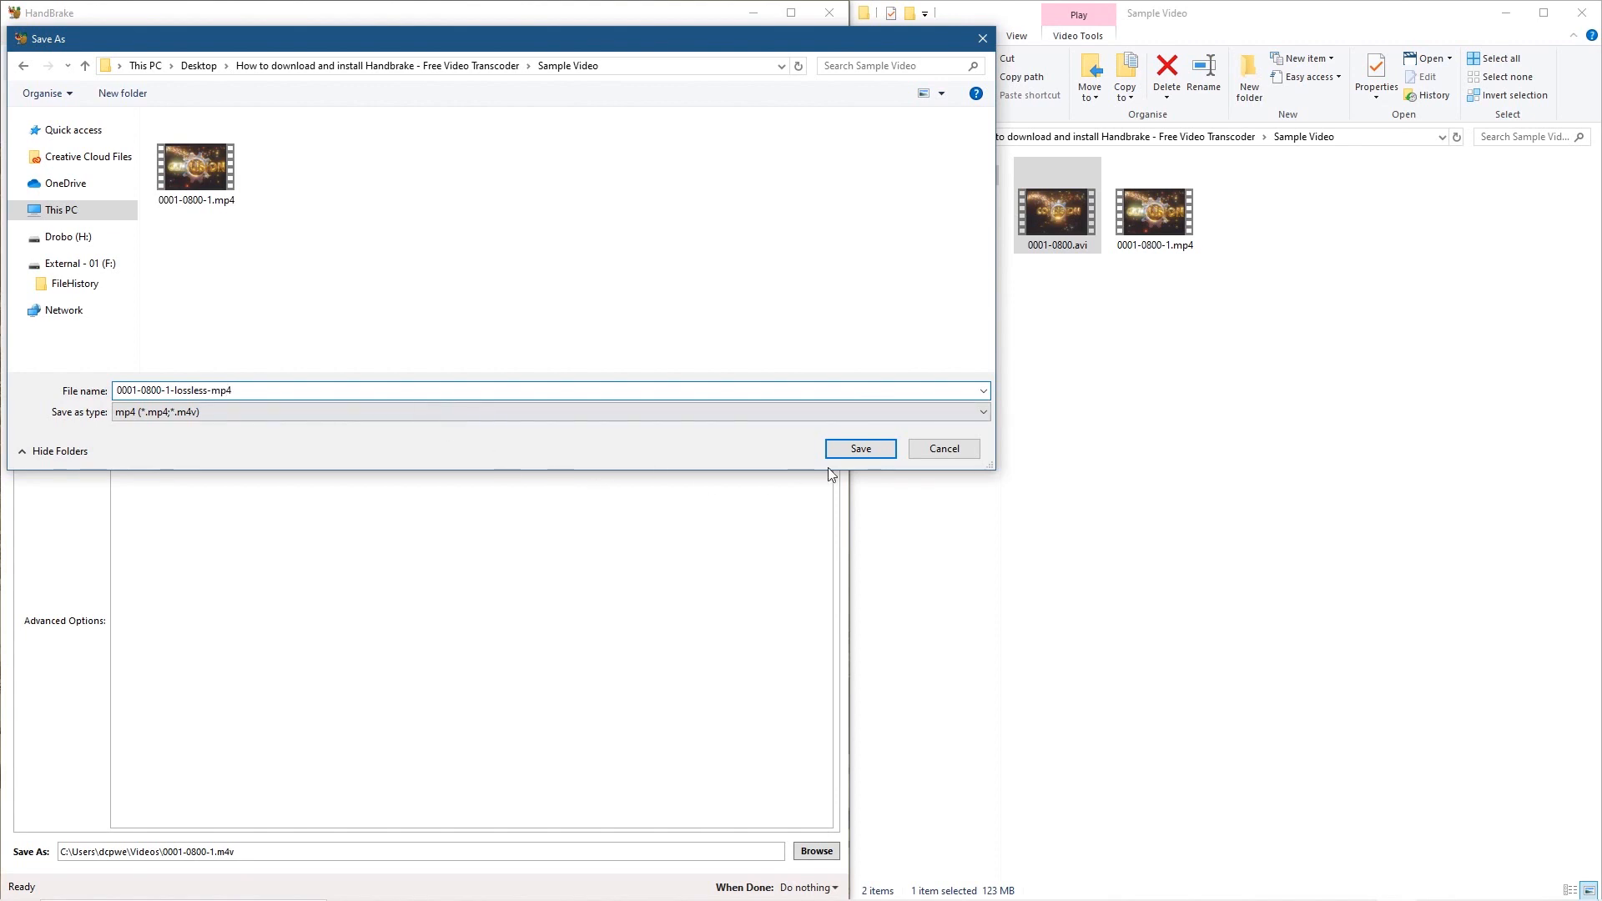
pyautogui.click(861, 449)
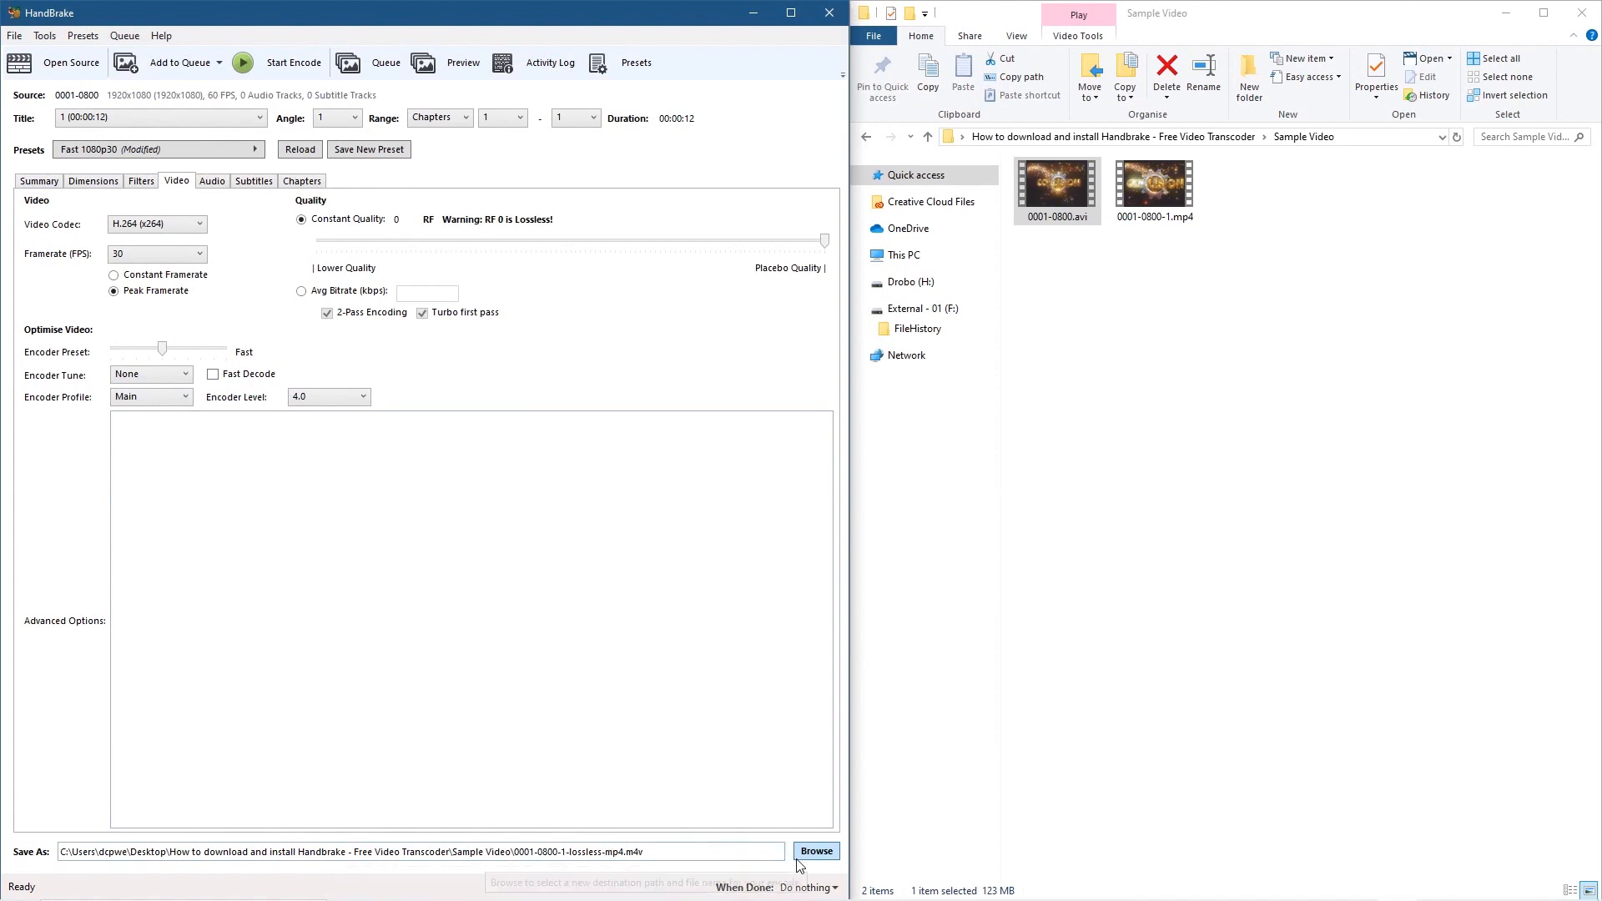
# Change the output file name to 0001-0800-1-lossless.np4 and save the destination
pyautogui.click(816, 851)
pyautogui.click(245, 390)
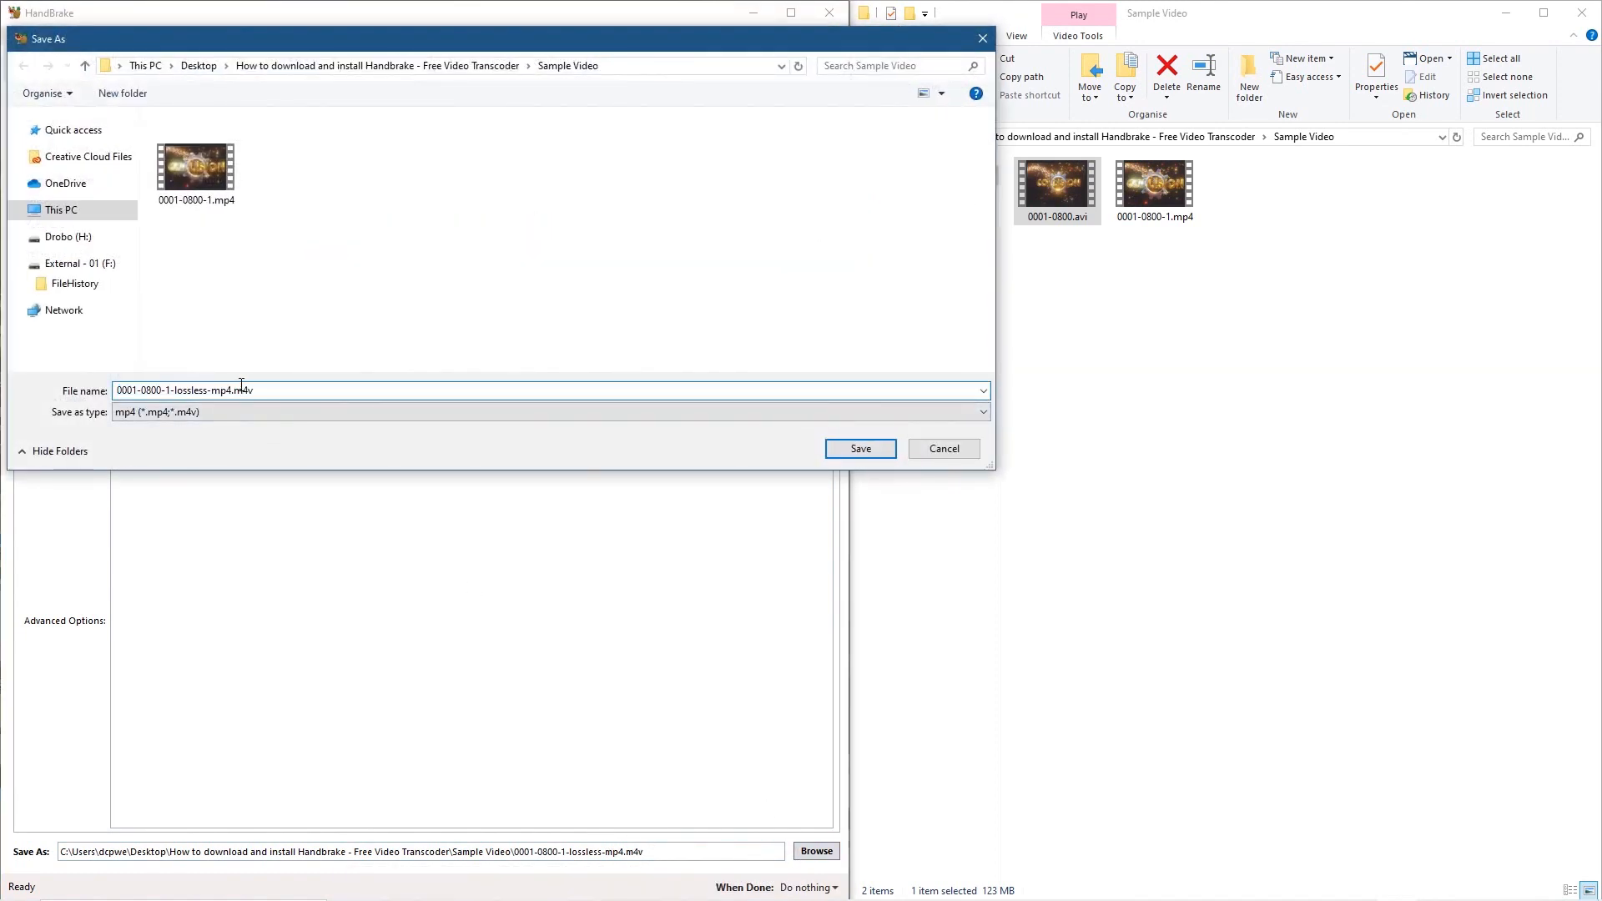
pyautogui.press('BackSpace')
pyautogui.press('BackSpace')
pyautogui.press('BackSpace')
pyautogui.press('BackSpace')
pyautogui.press('BackSpace')
pyautogui.write('.np')
pyautogui.click(865, 452)
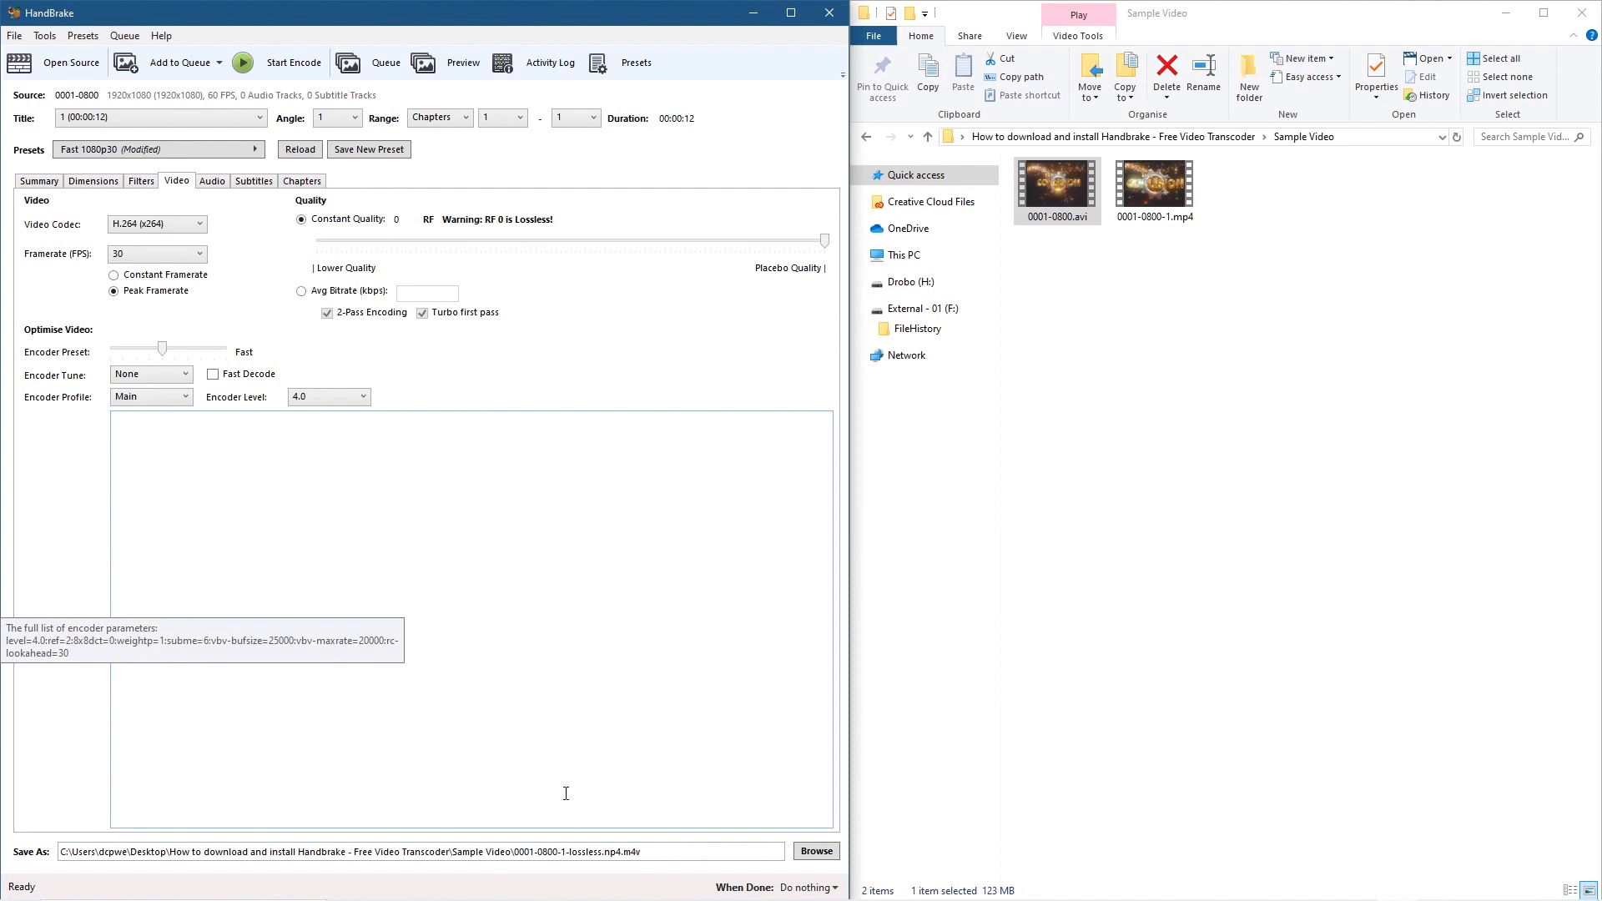
# Correct the output file name to 0001-0800-1-lossless.mp4 in the Sample Video folder and start the encode
pyautogui.click(816, 851)
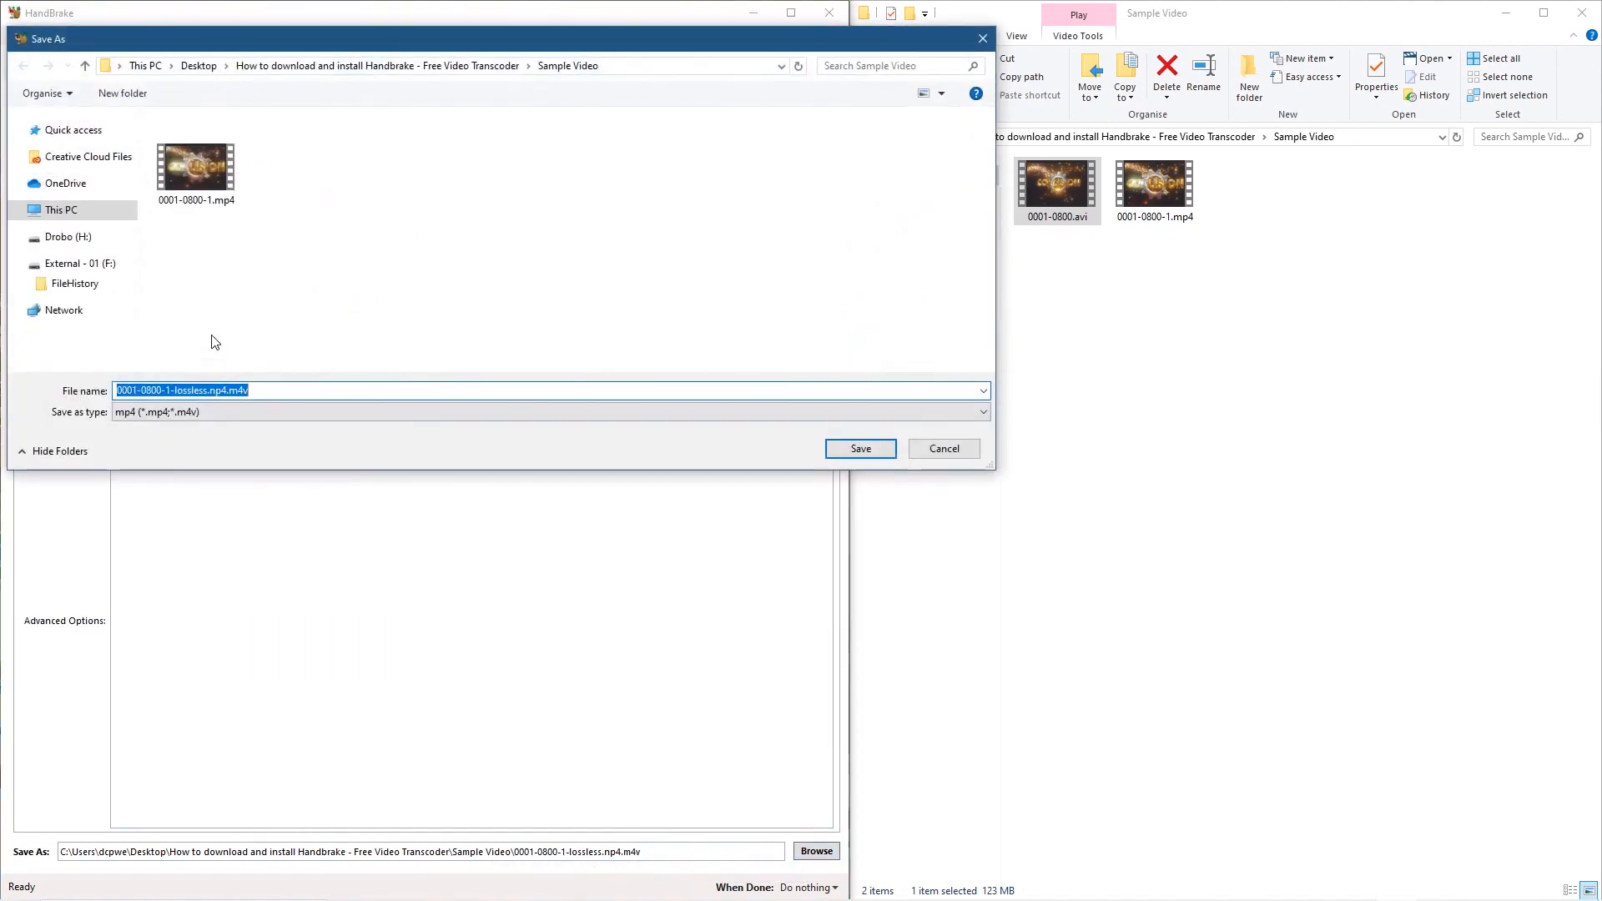
pyautogui.click(220, 390)
pyautogui.write('m')
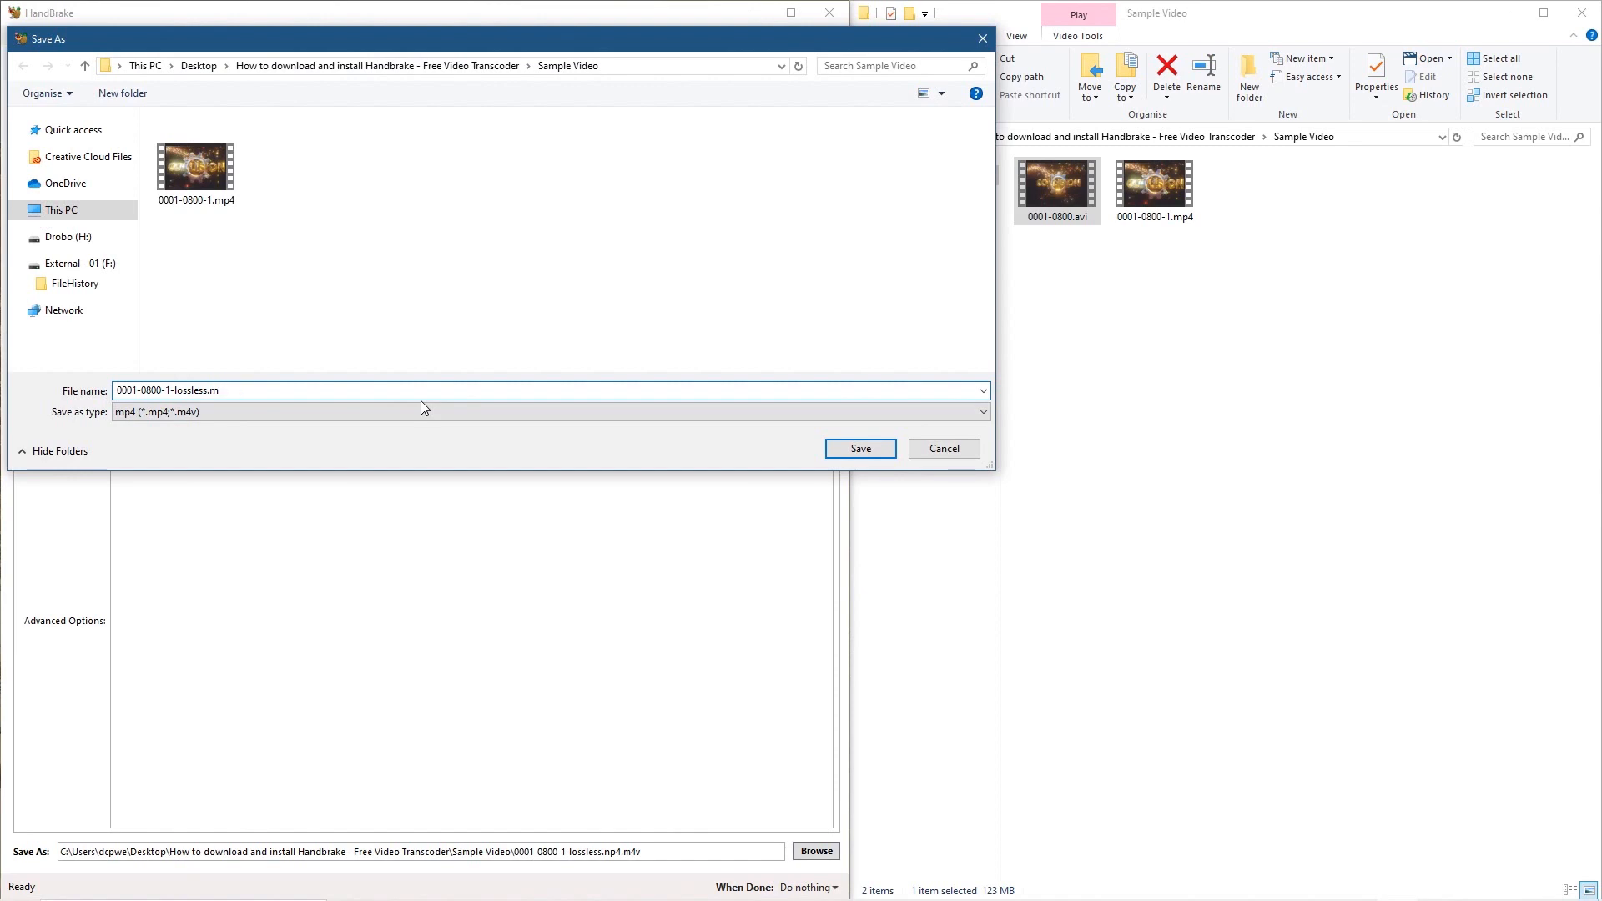
pyautogui.write('p4')
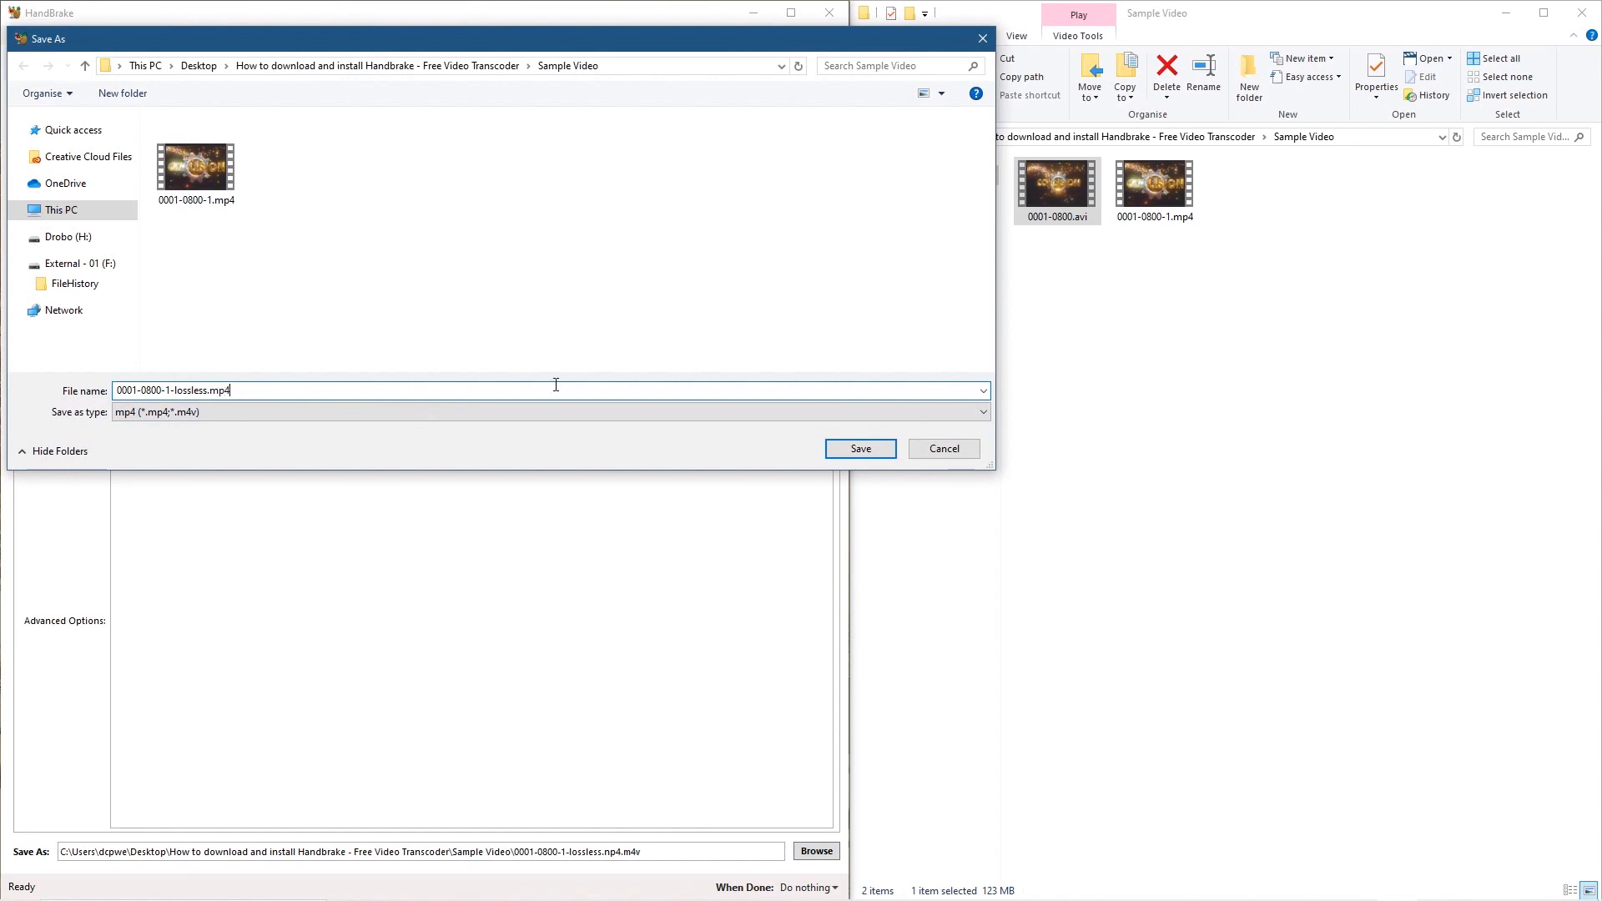
pyautogui.click(860, 448)
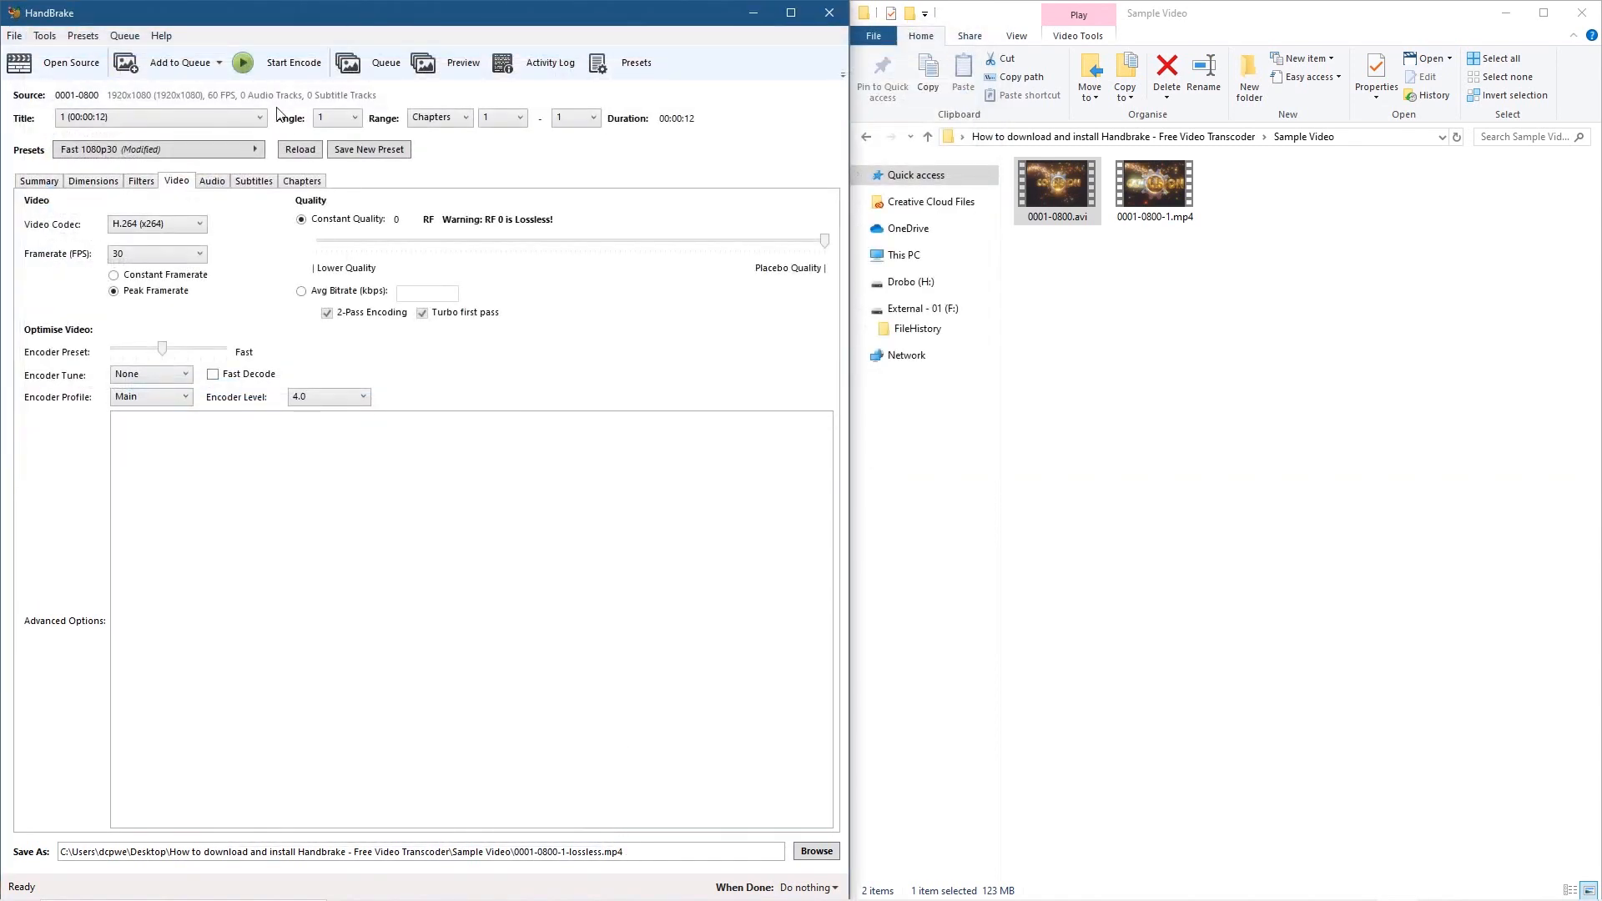
pyautogui.click(258, 74)
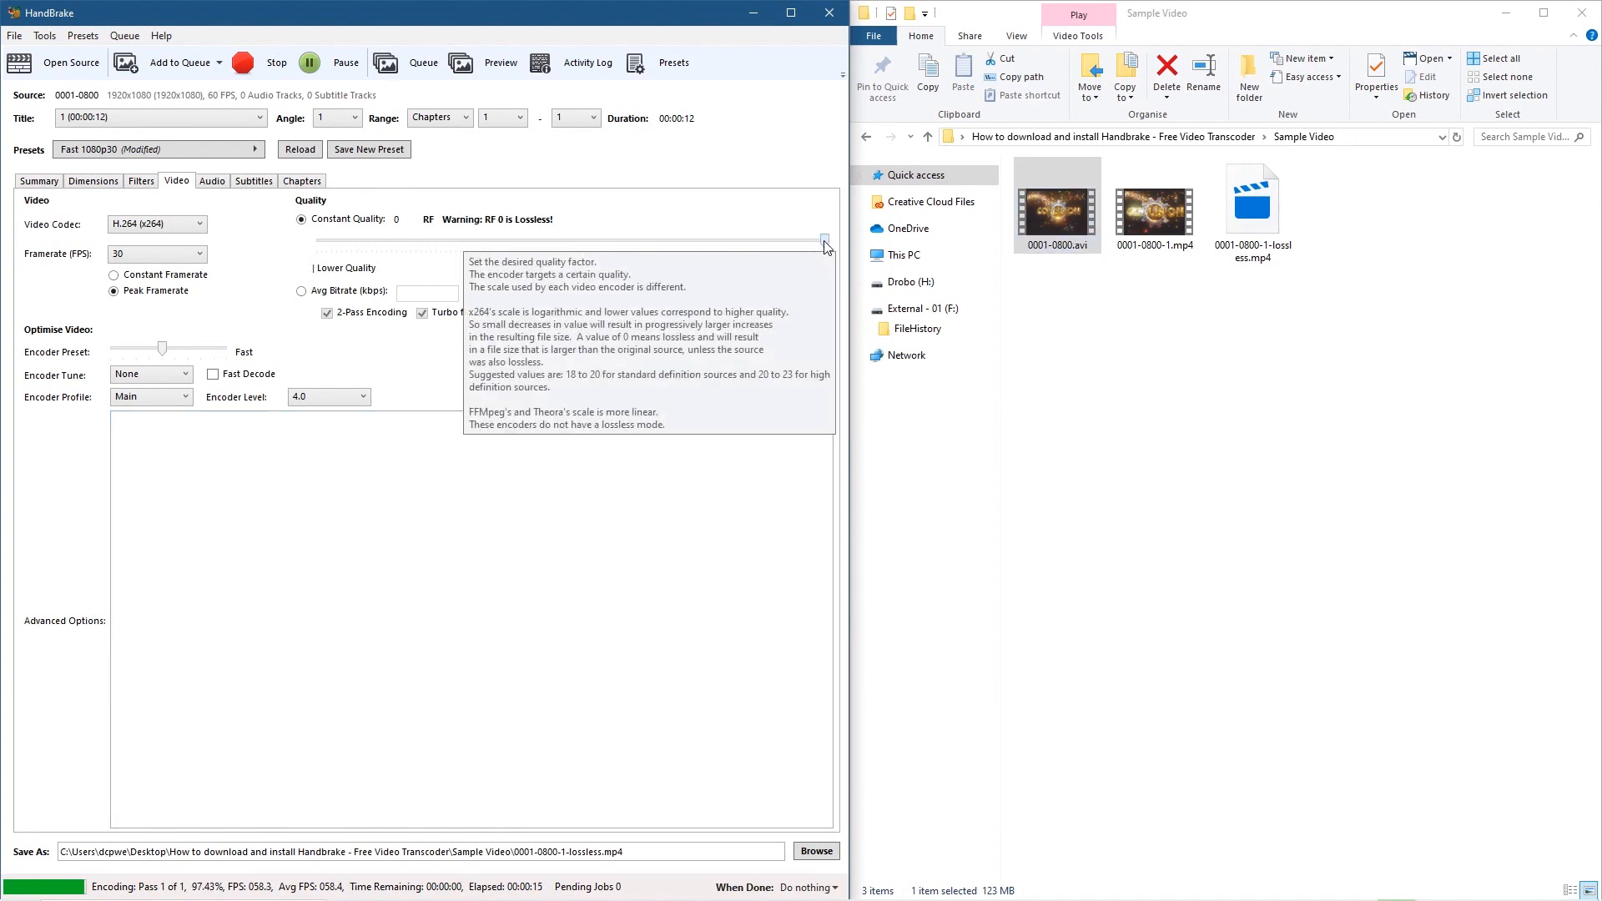
# Close HandBrake once encoding finishes and list the Sample Video files in a maximised details view, sorted by size with full names showing
pyautogui.click(828, 18)
pyautogui.click(1544, 13)
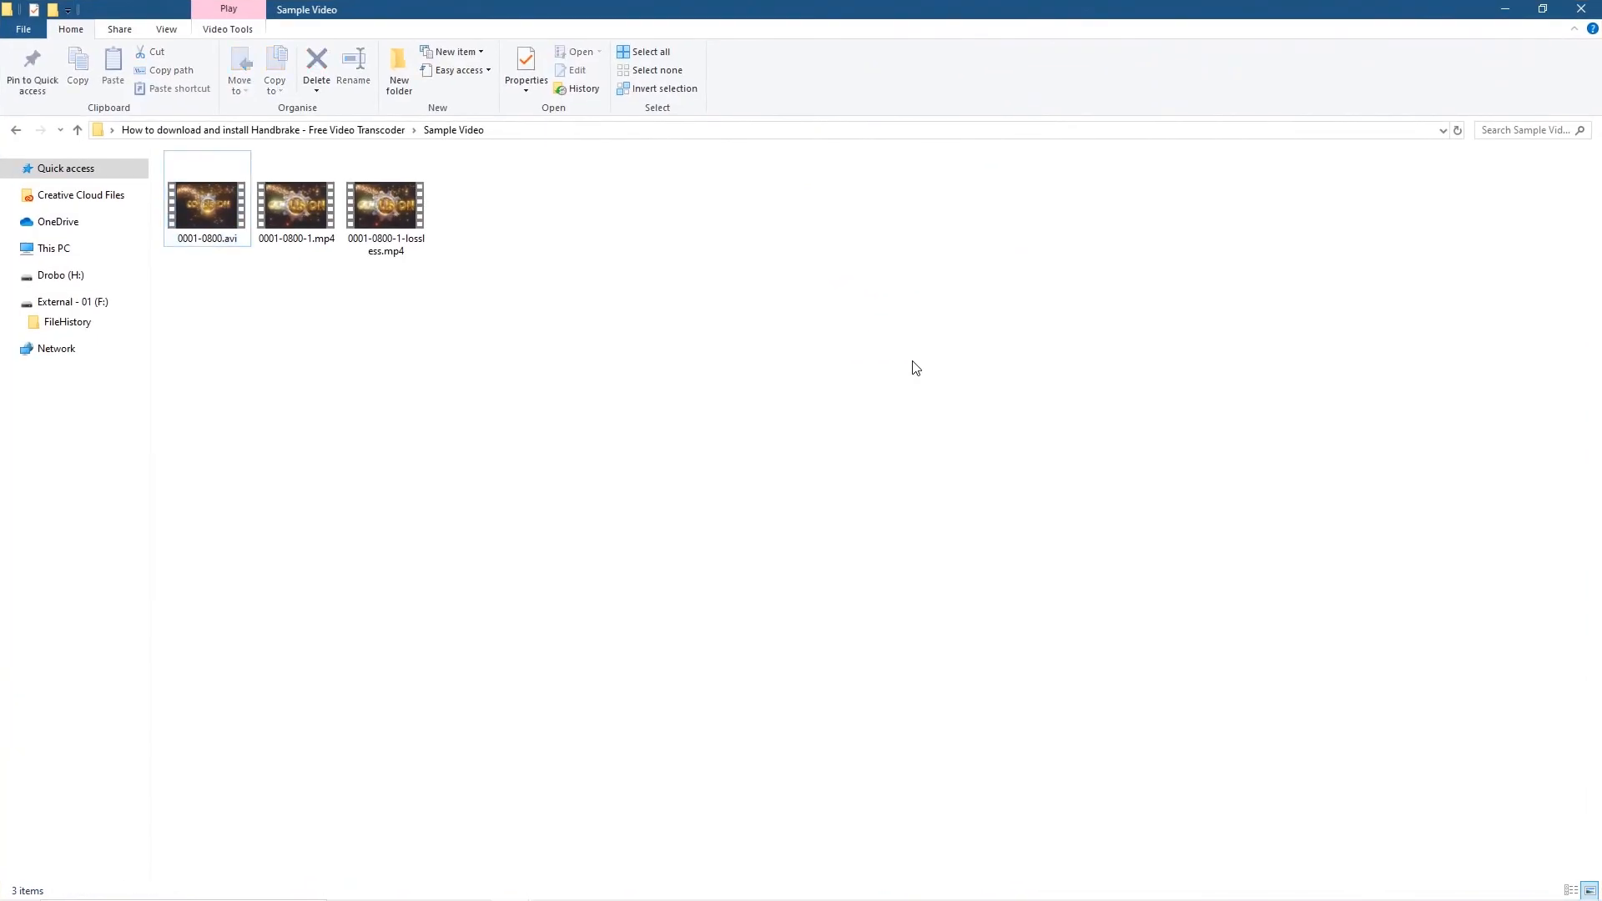
pyautogui.click(1570, 890)
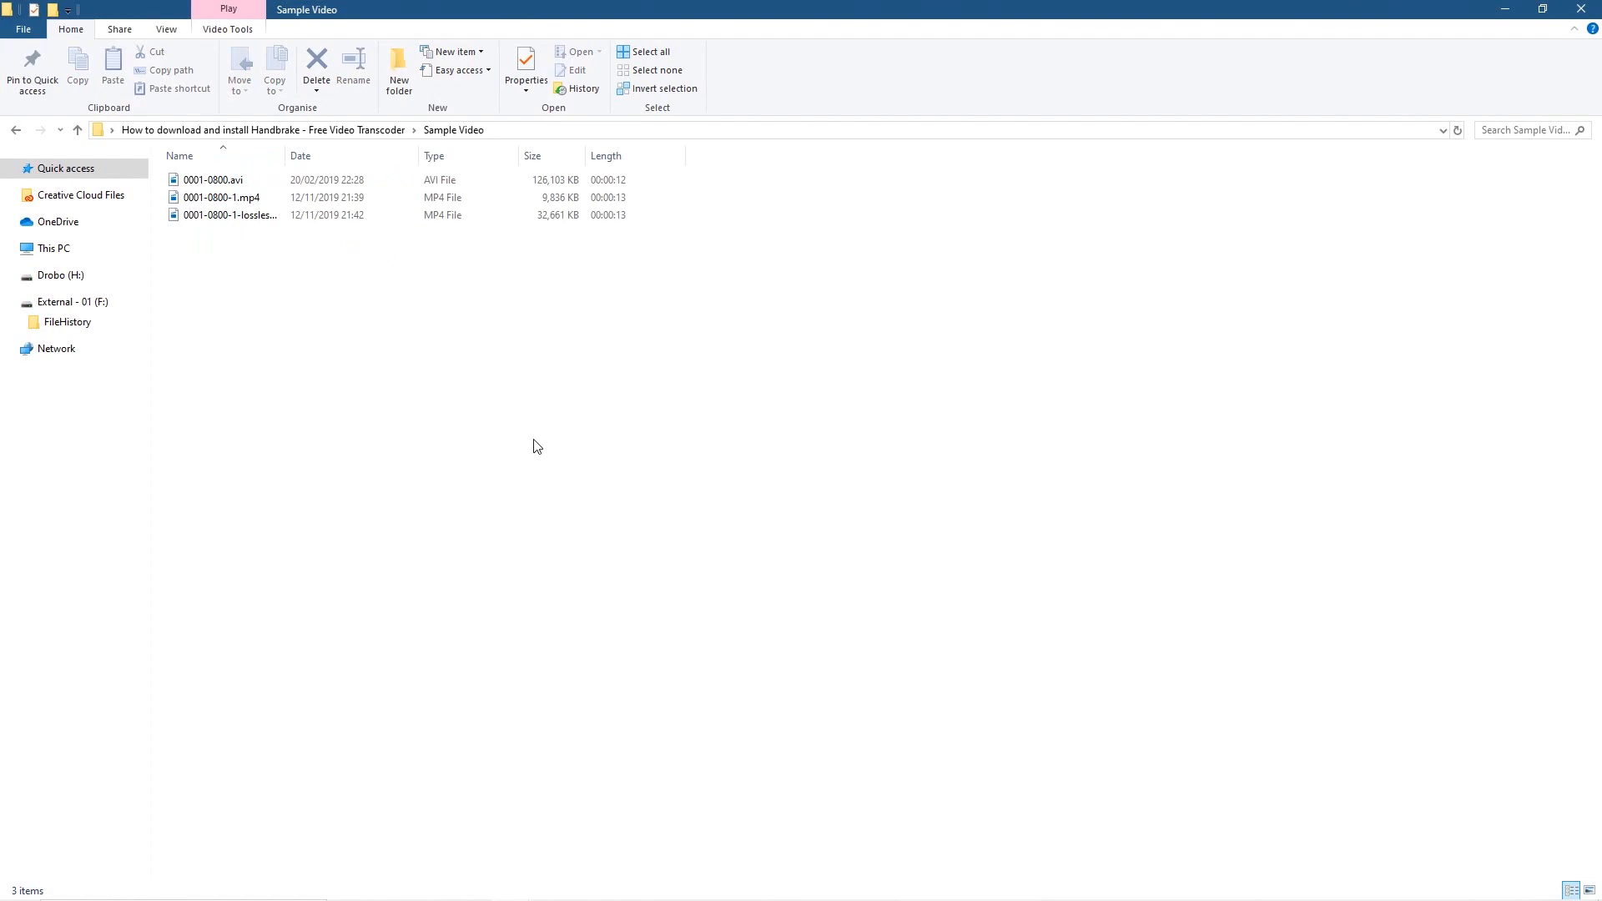
pyautogui.doubleClick(286, 155)
pyautogui.click(569, 156)
# Compare the AVI's file size with the lossless MP4's and play 0001-0800-1-lossless.mp4 to check its quality
pyautogui.click(206, 184)
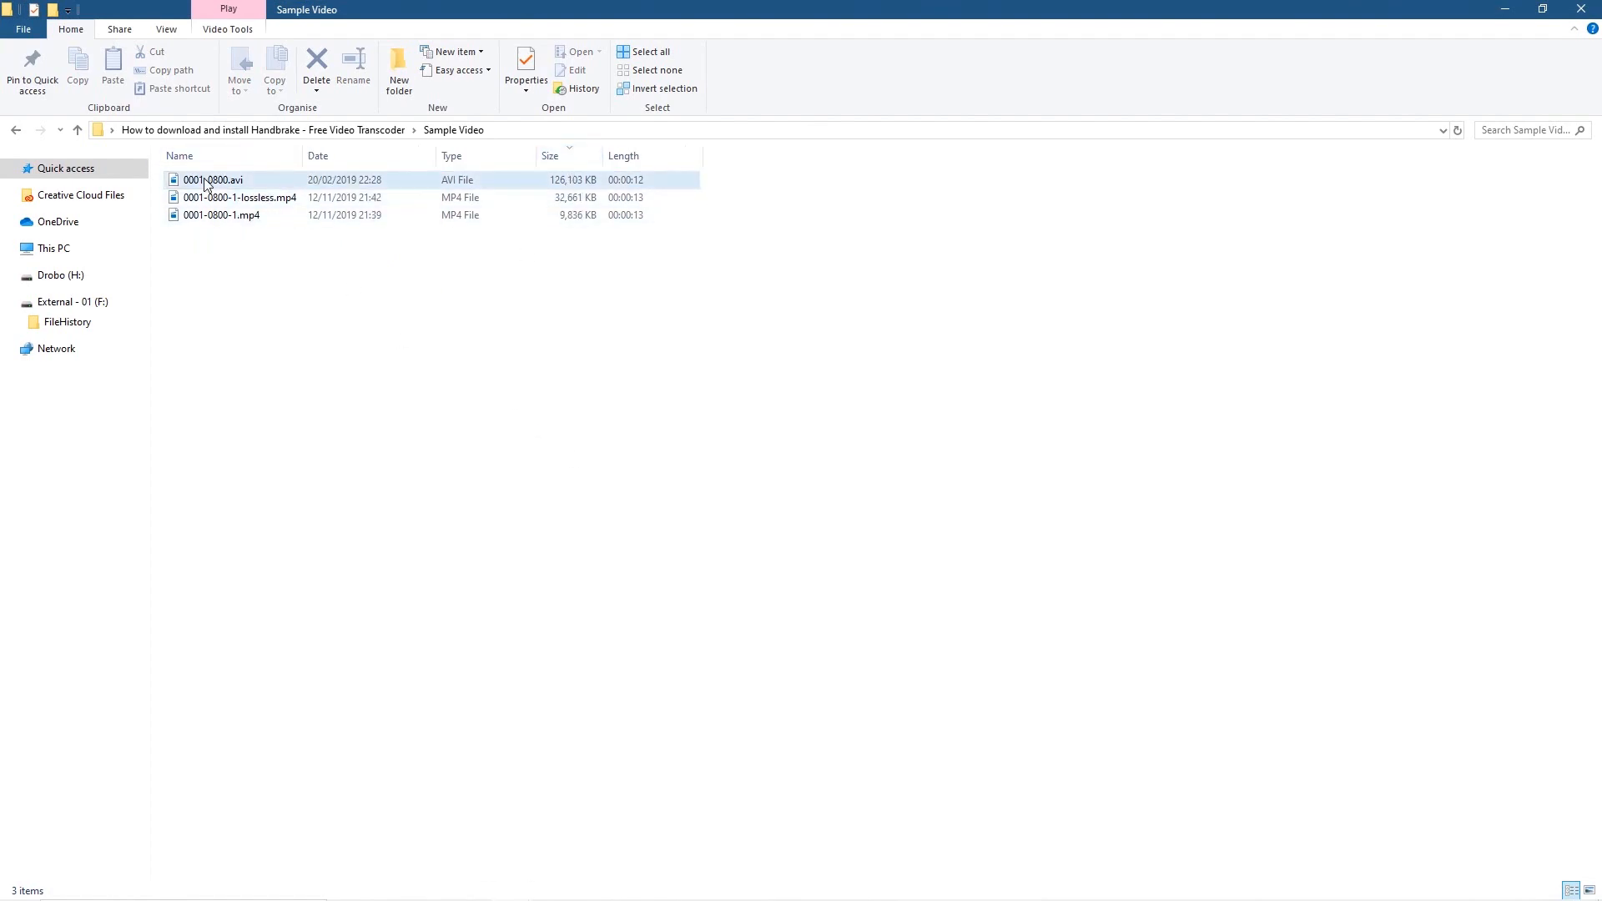
pyautogui.click(273, 205)
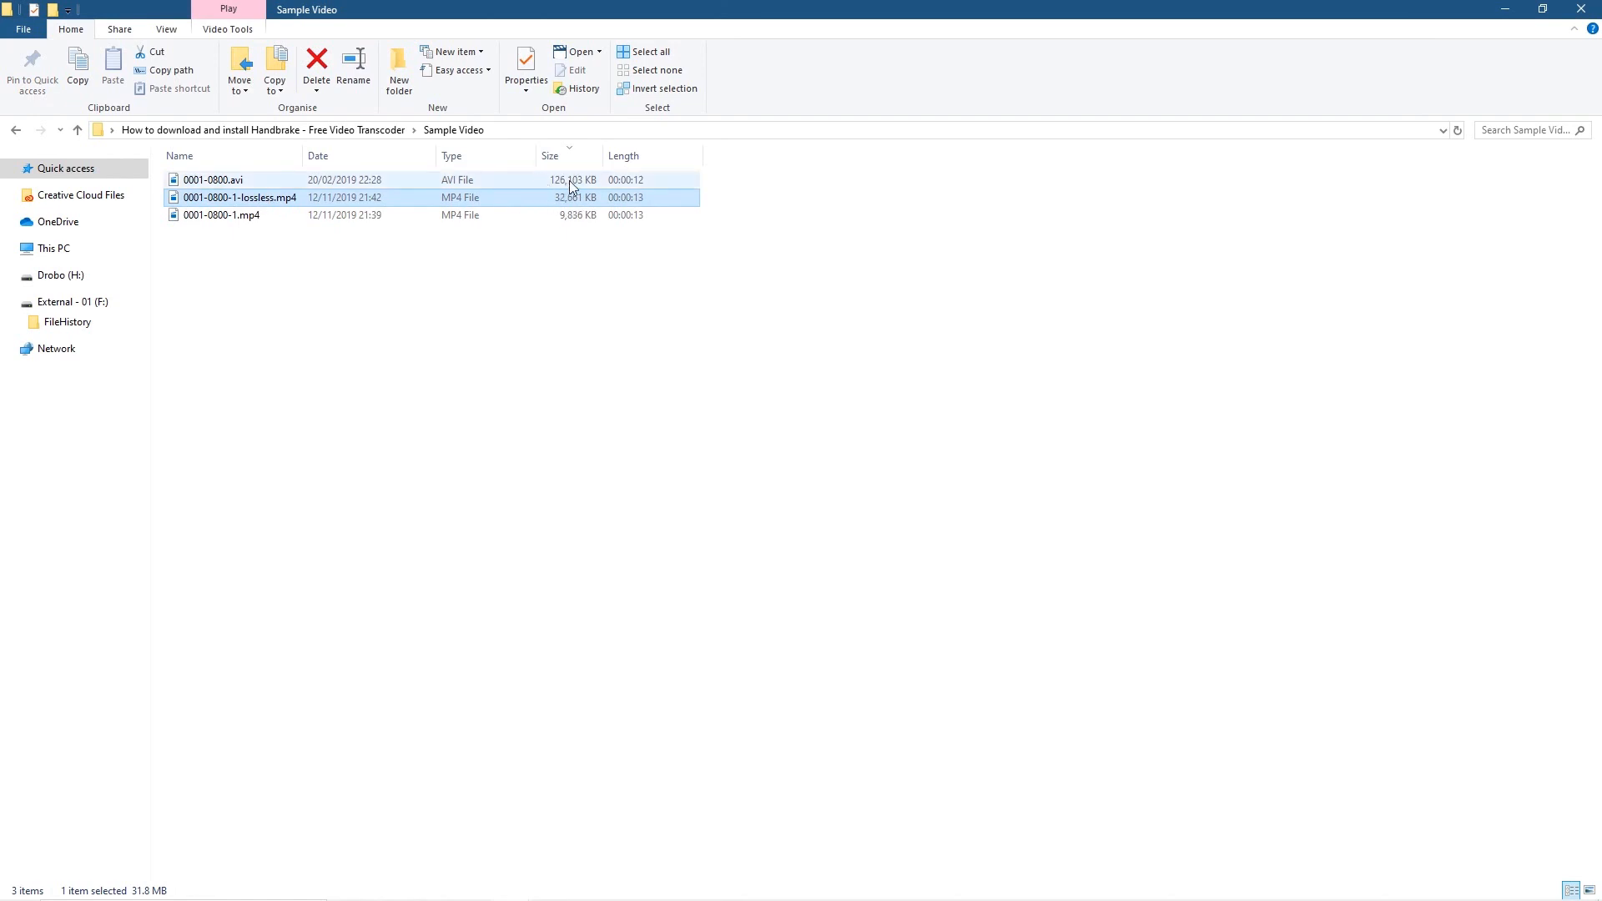
pyautogui.doubleClick(261, 206)
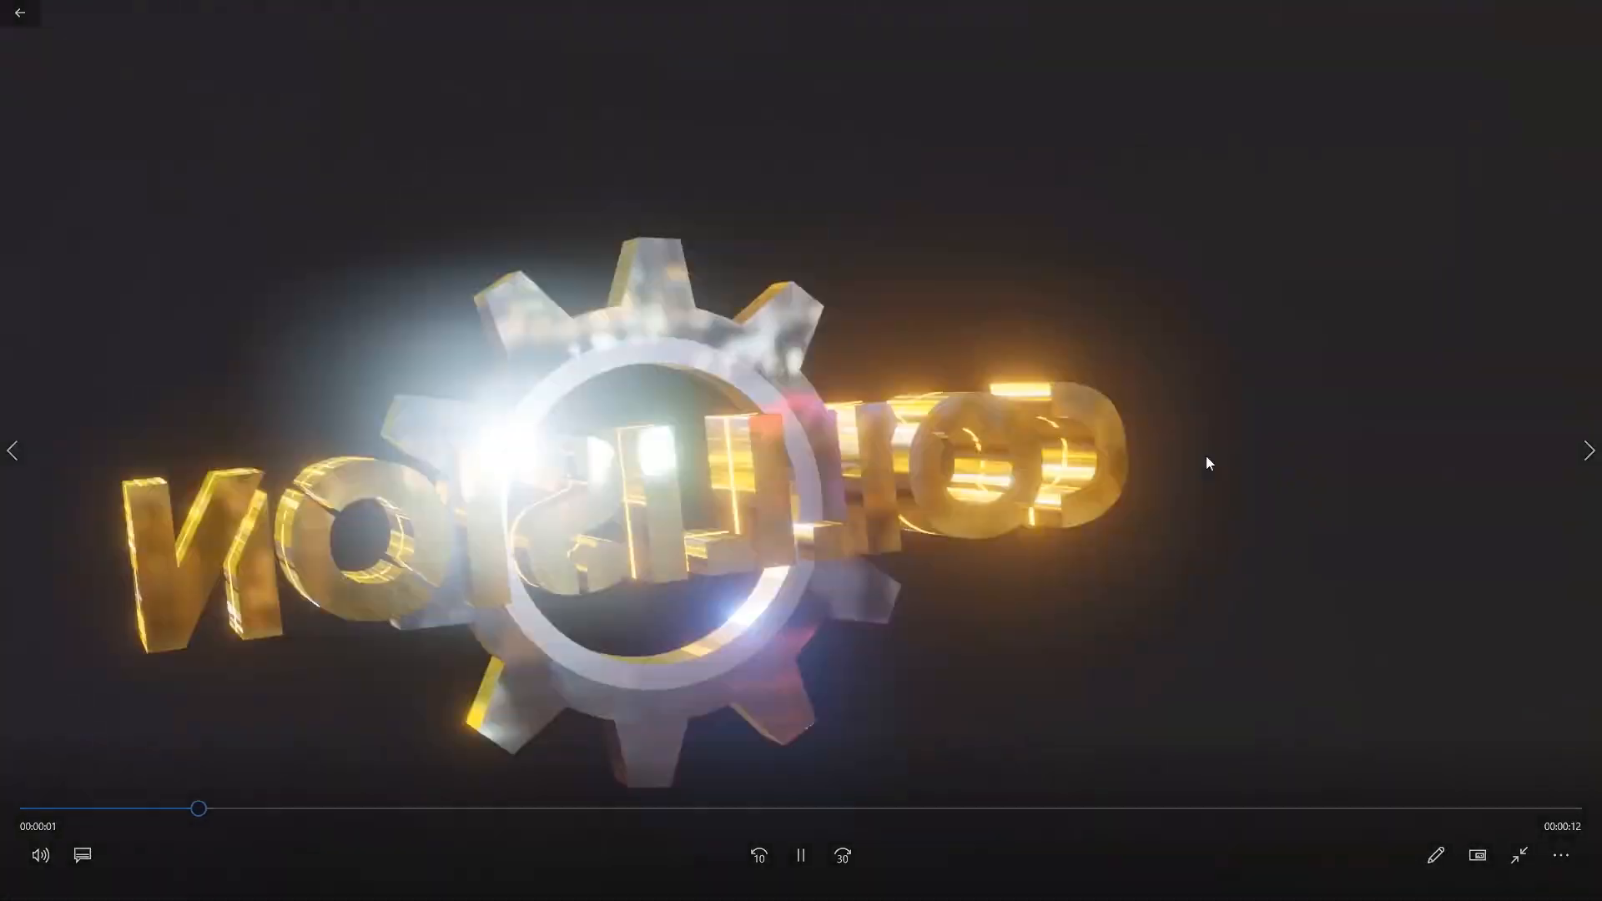